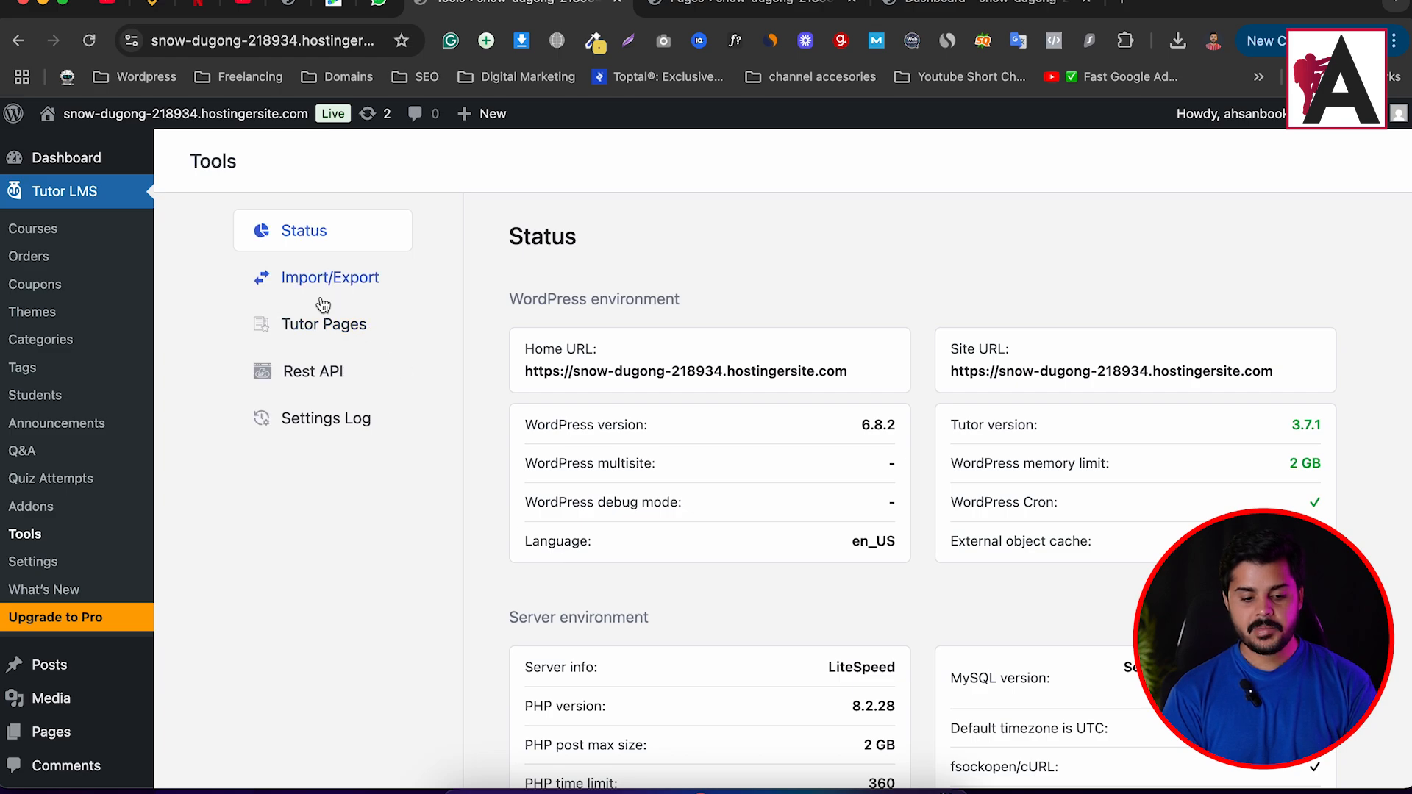
# Show the five Tutor LMS pages, IDs 6 to 10, with their page links.
pyautogui.click(340, 337)
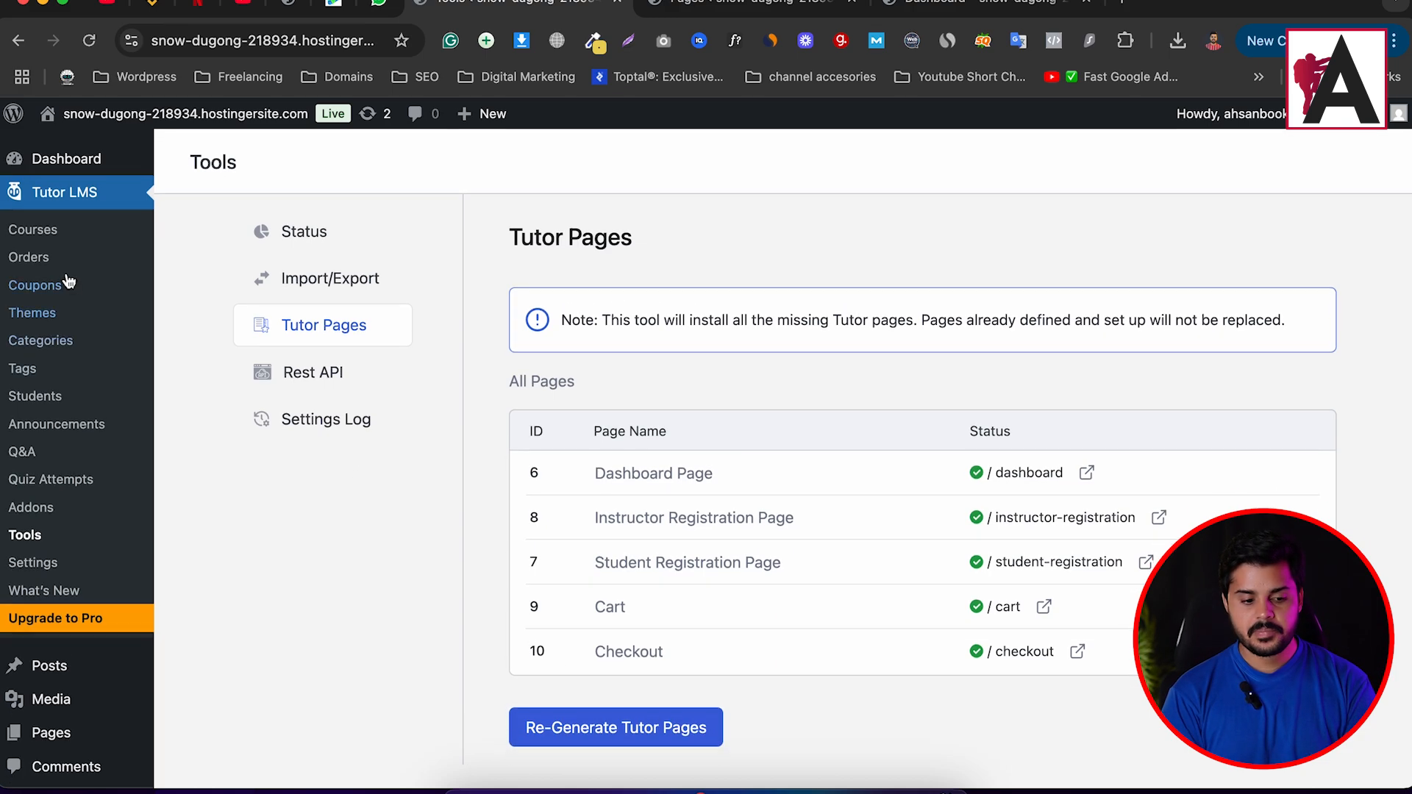
pyautogui.moveTo(132, 730)
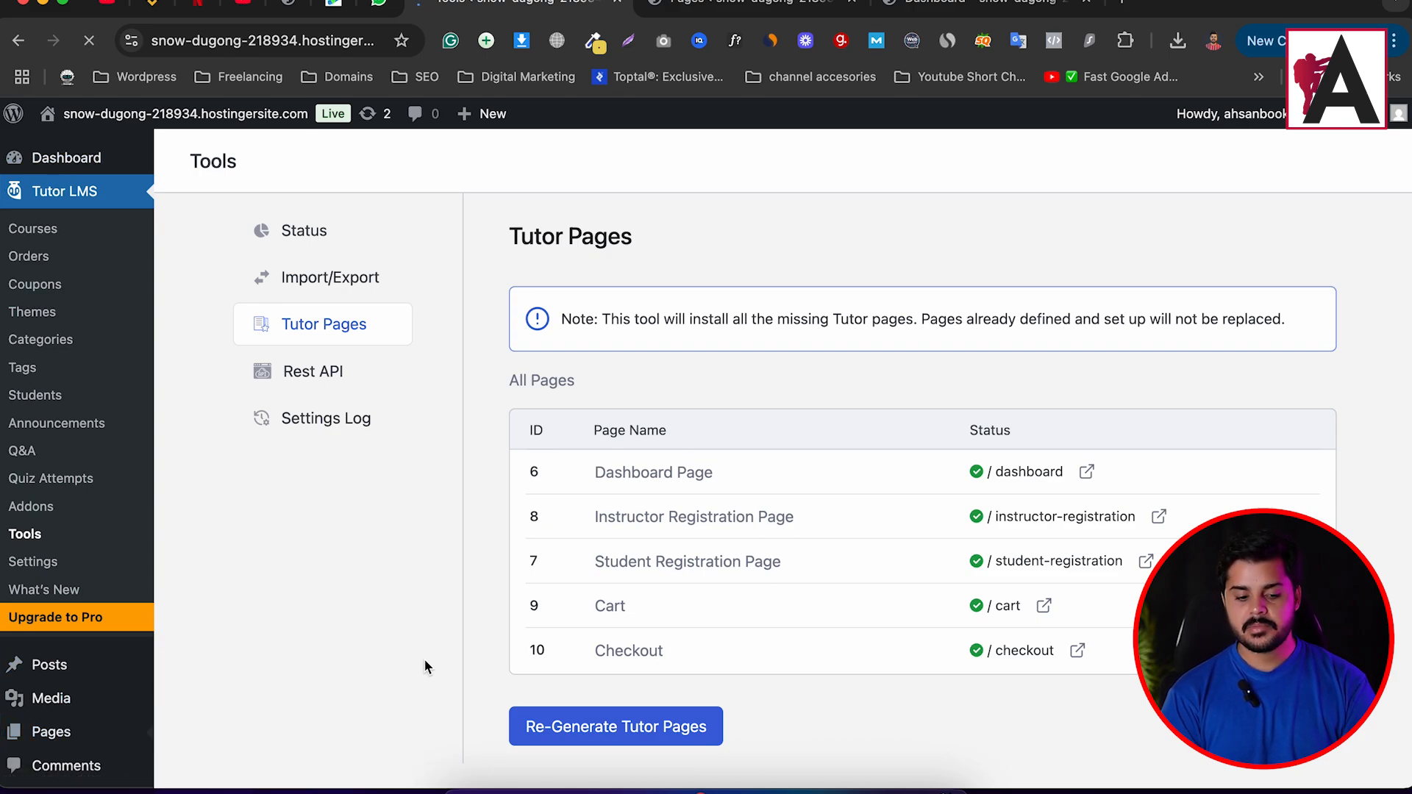
# Copy the Dashboard page's View link and open it in a new tab.
pyautogui.scroll(-4, 422, 659)
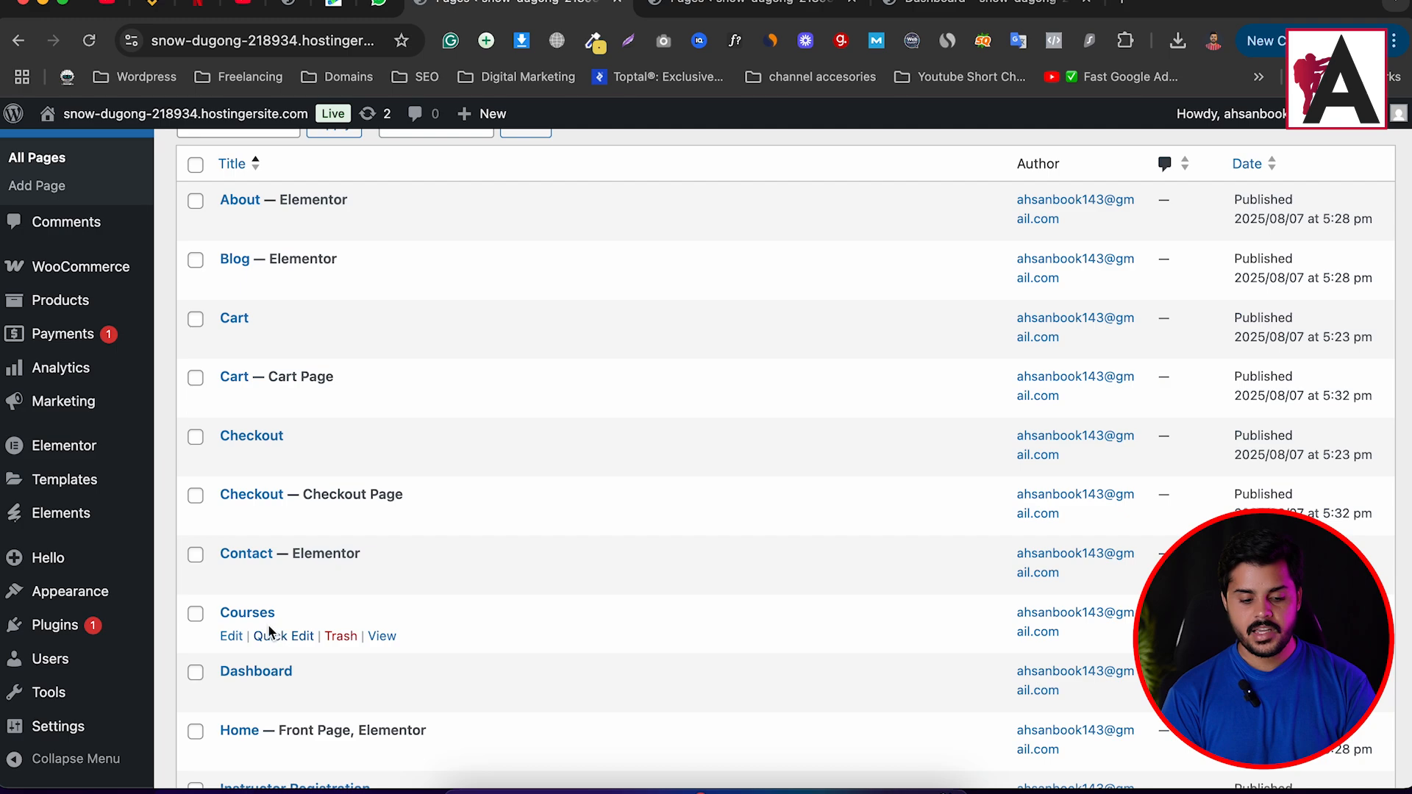
pyautogui.scroll(-3, 278, 595)
pyautogui.scroll(-1, 278, 589)
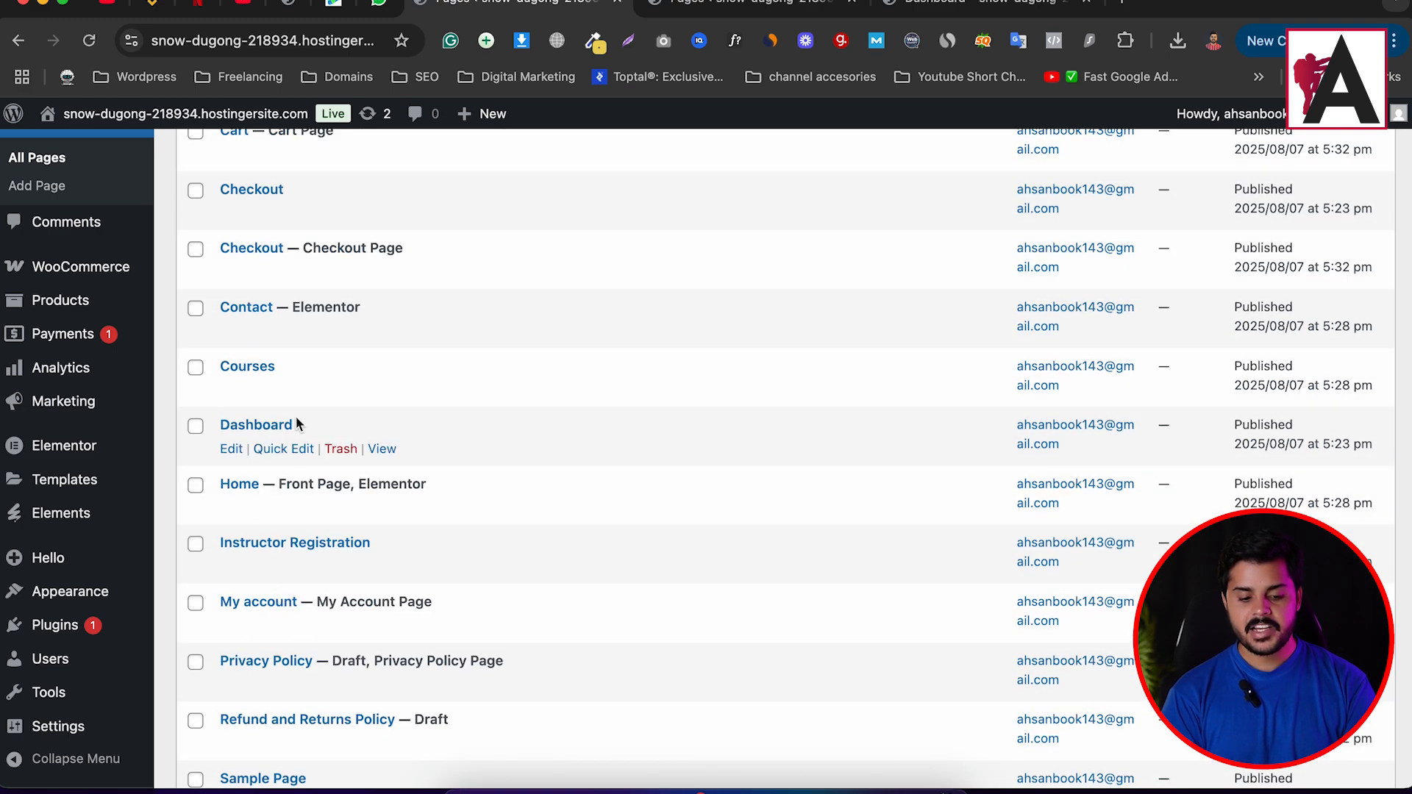
pyautogui.rightClick(380, 454)
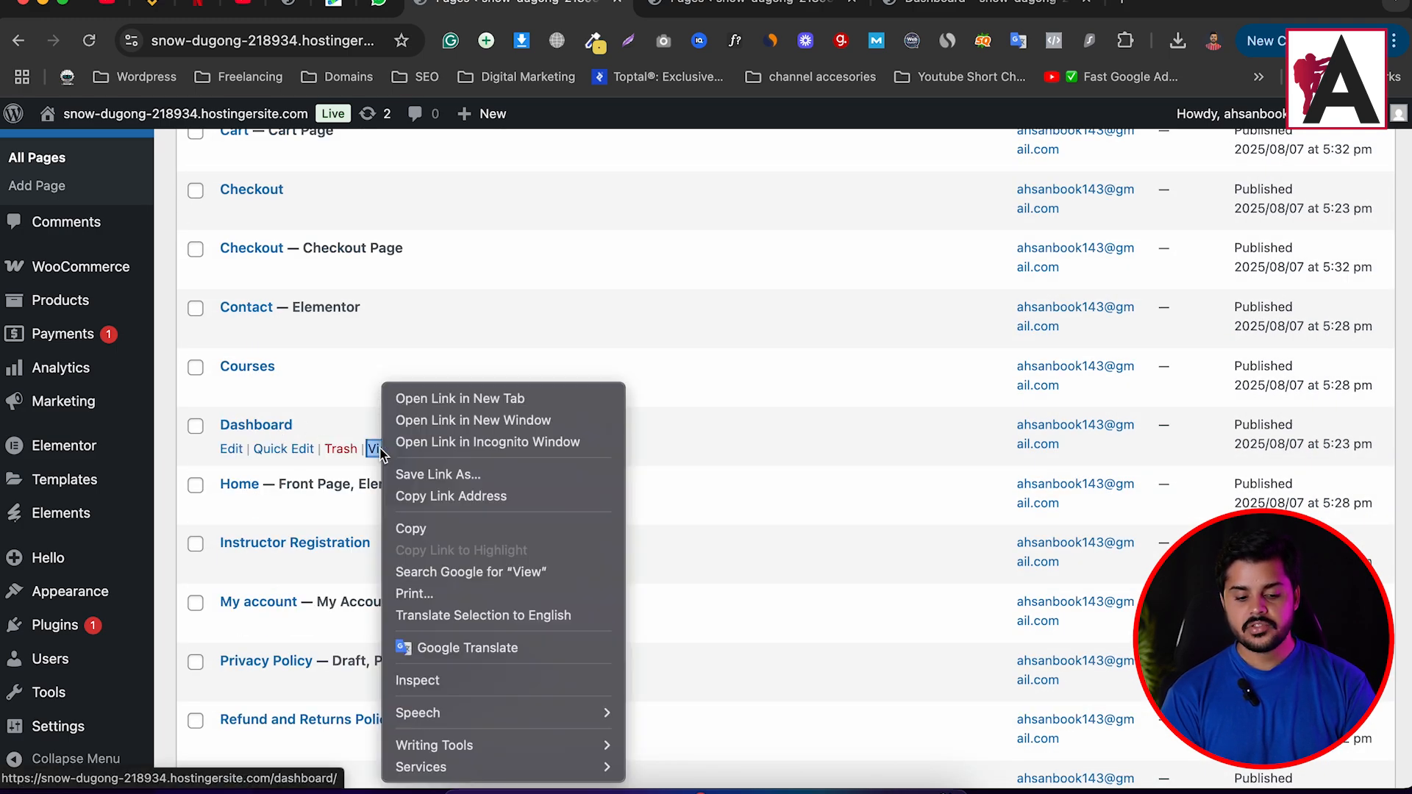
pyautogui.click(458, 531)
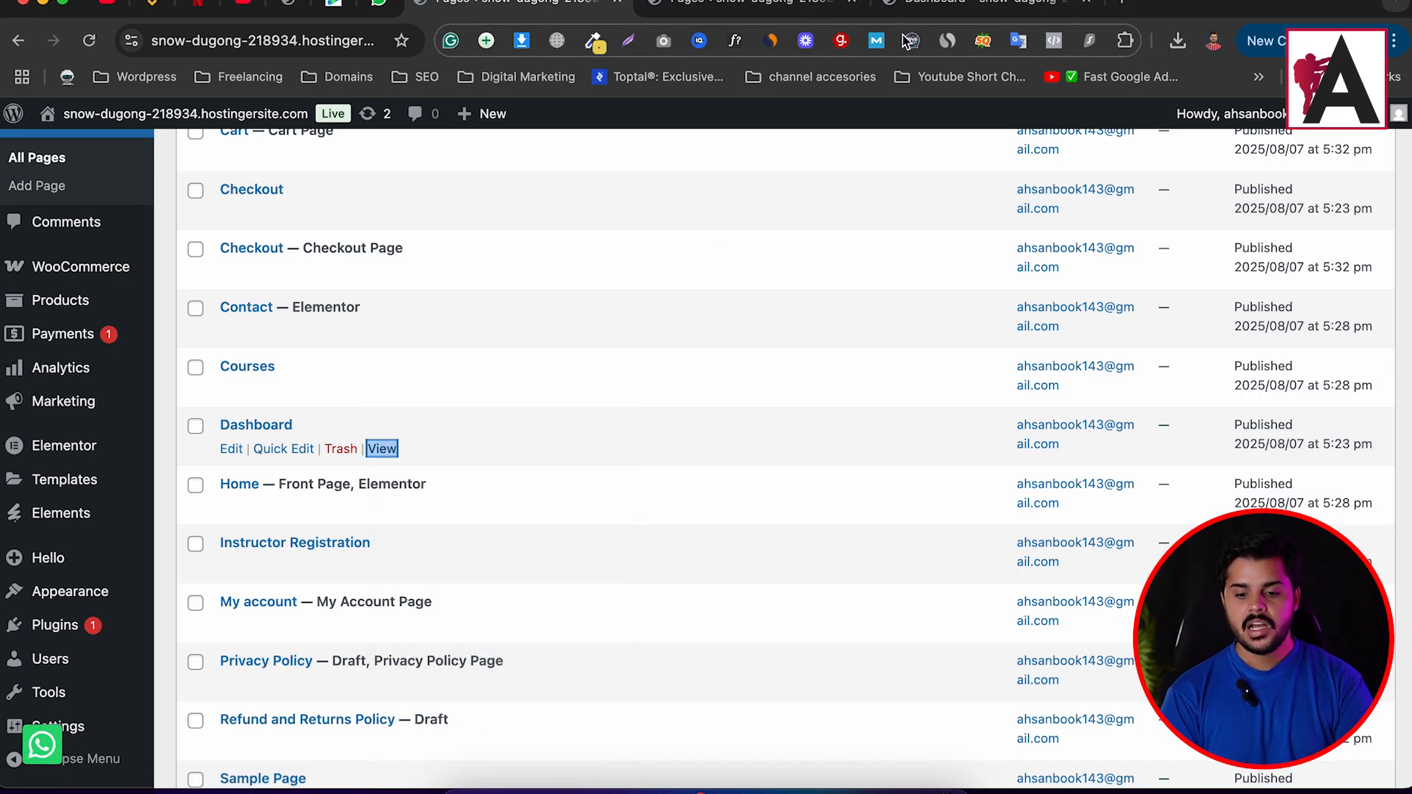
pyautogui.keyDown('super'); pyautogui.click(390, 447); pyautogui.keyUp('super')
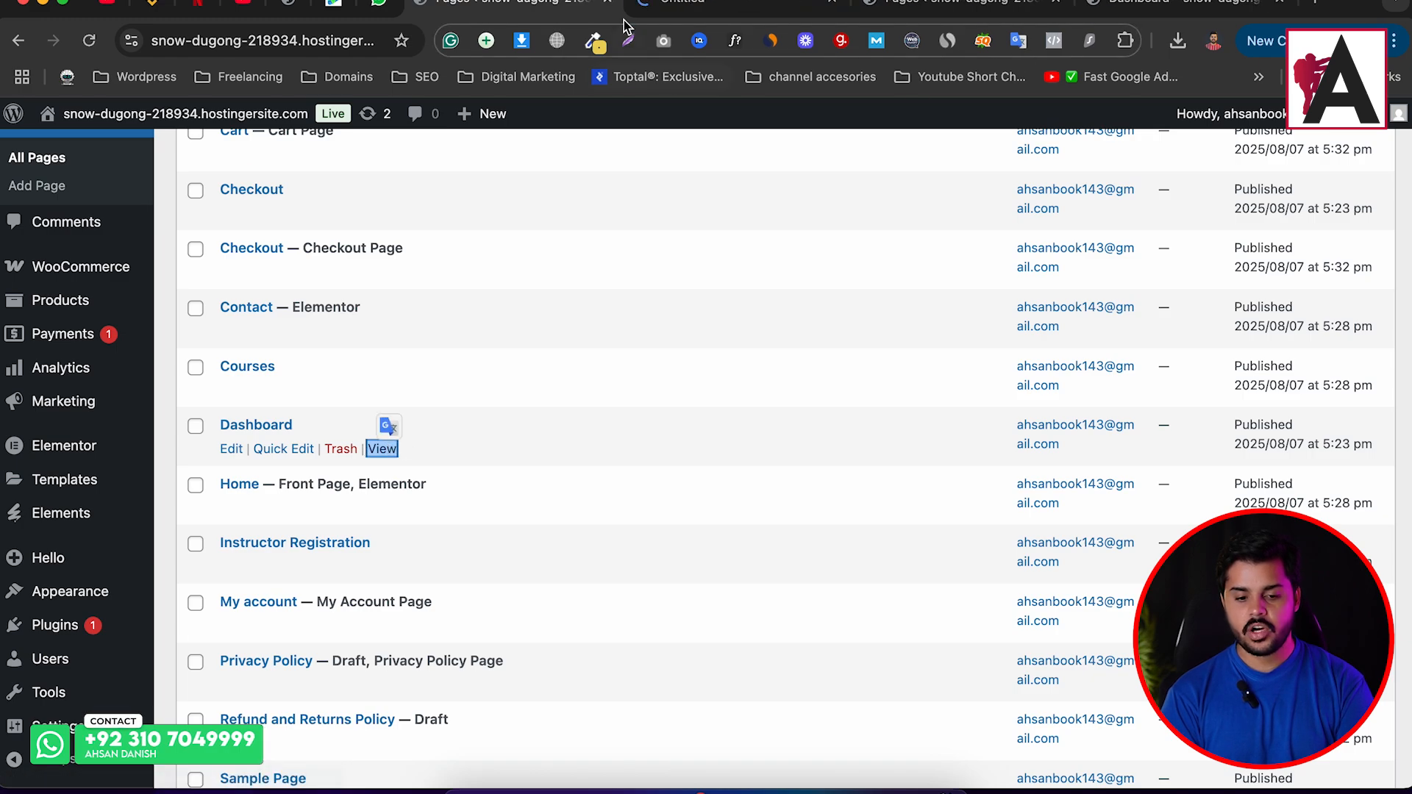
pyautogui.click(699, 8)
# Review the live Tutor LMS Dashboard page, with student and instructor sections all at zero.
pyautogui.scroll(-6, 263, 423)
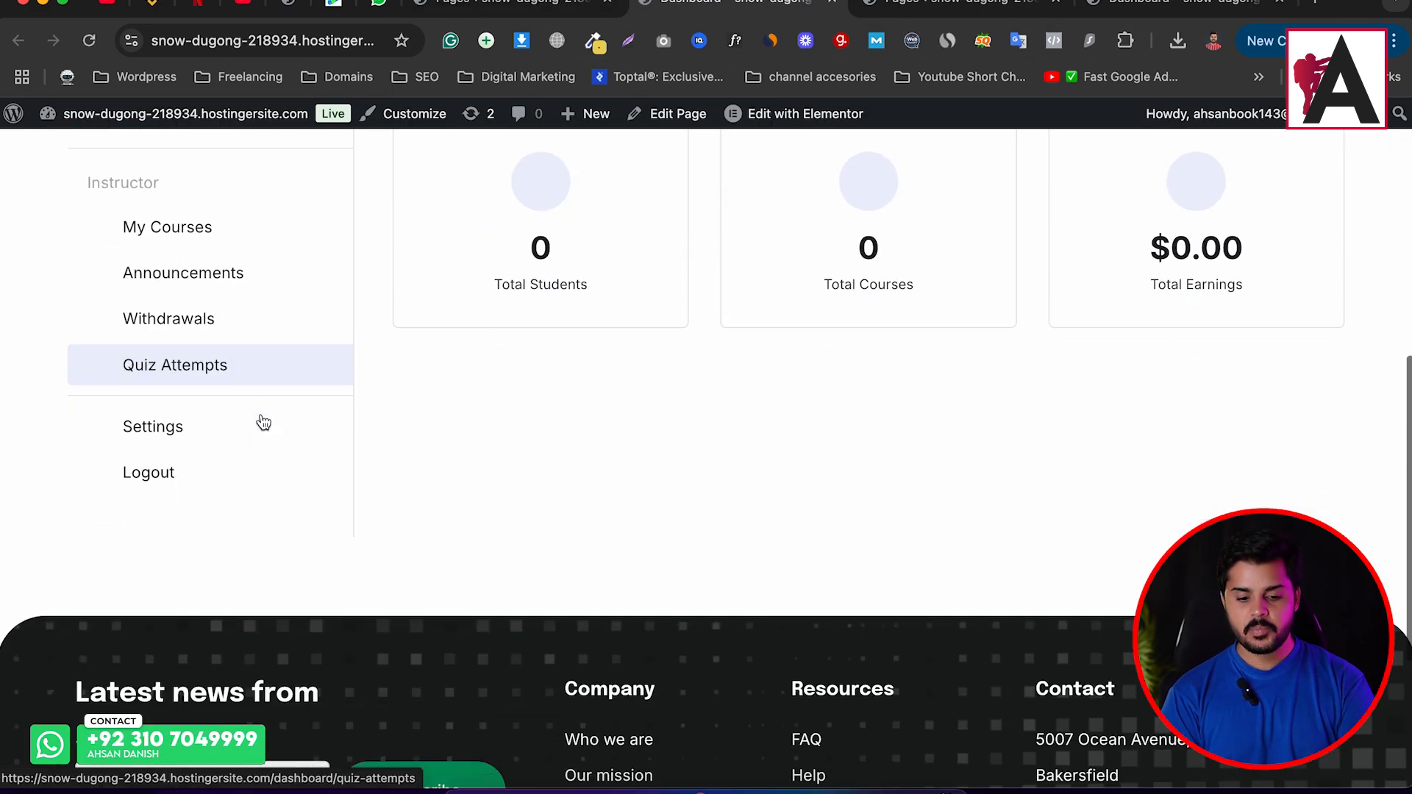
pyautogui.scroll(8, 263, 423)
pyautogui.scroll(-3, 262, 422)
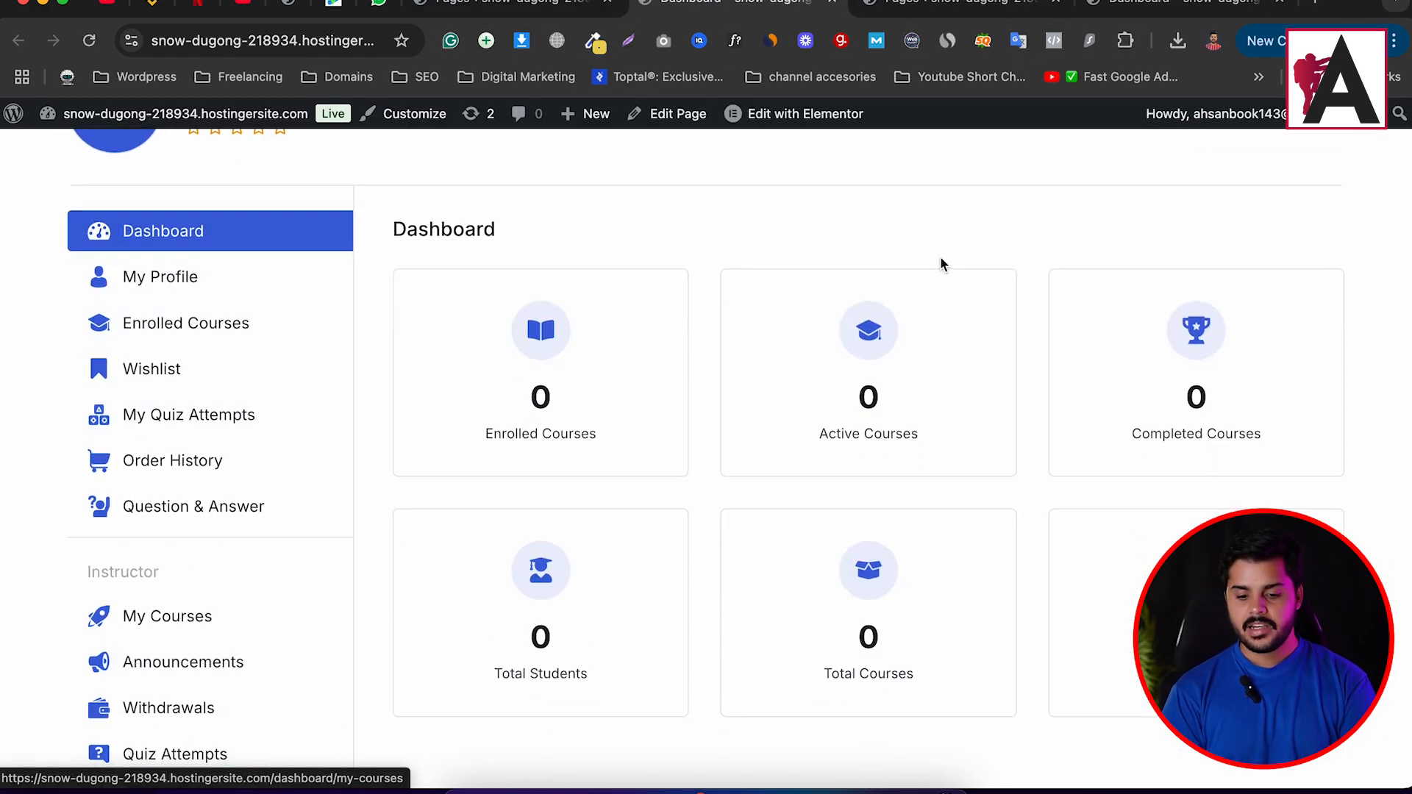
pyautogui.scroll(3, 399, 375)
pyautogui.scroll(-10, 400, 378)
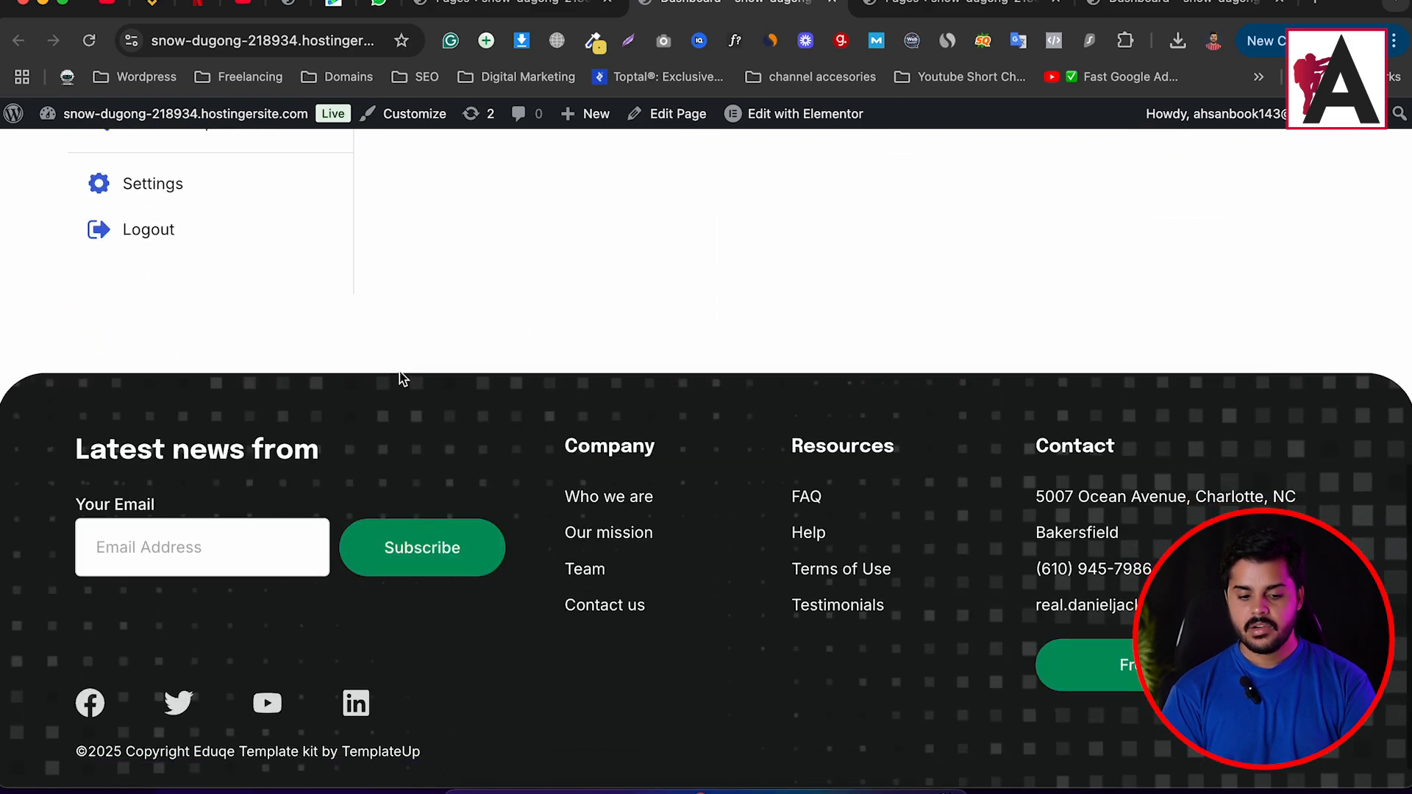
pyautogui.scroll(10, 399, 378)
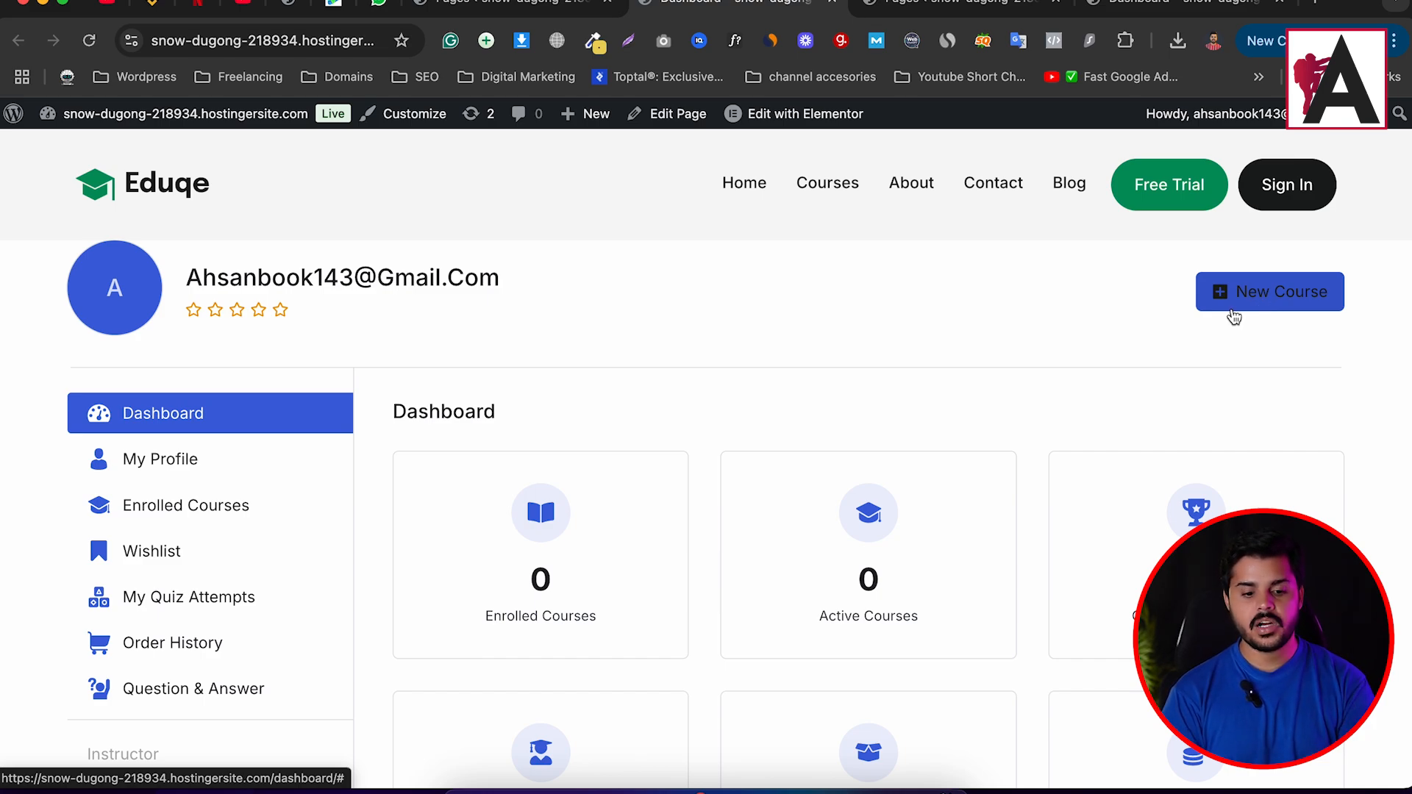
pyautogui.click(1394, 40)
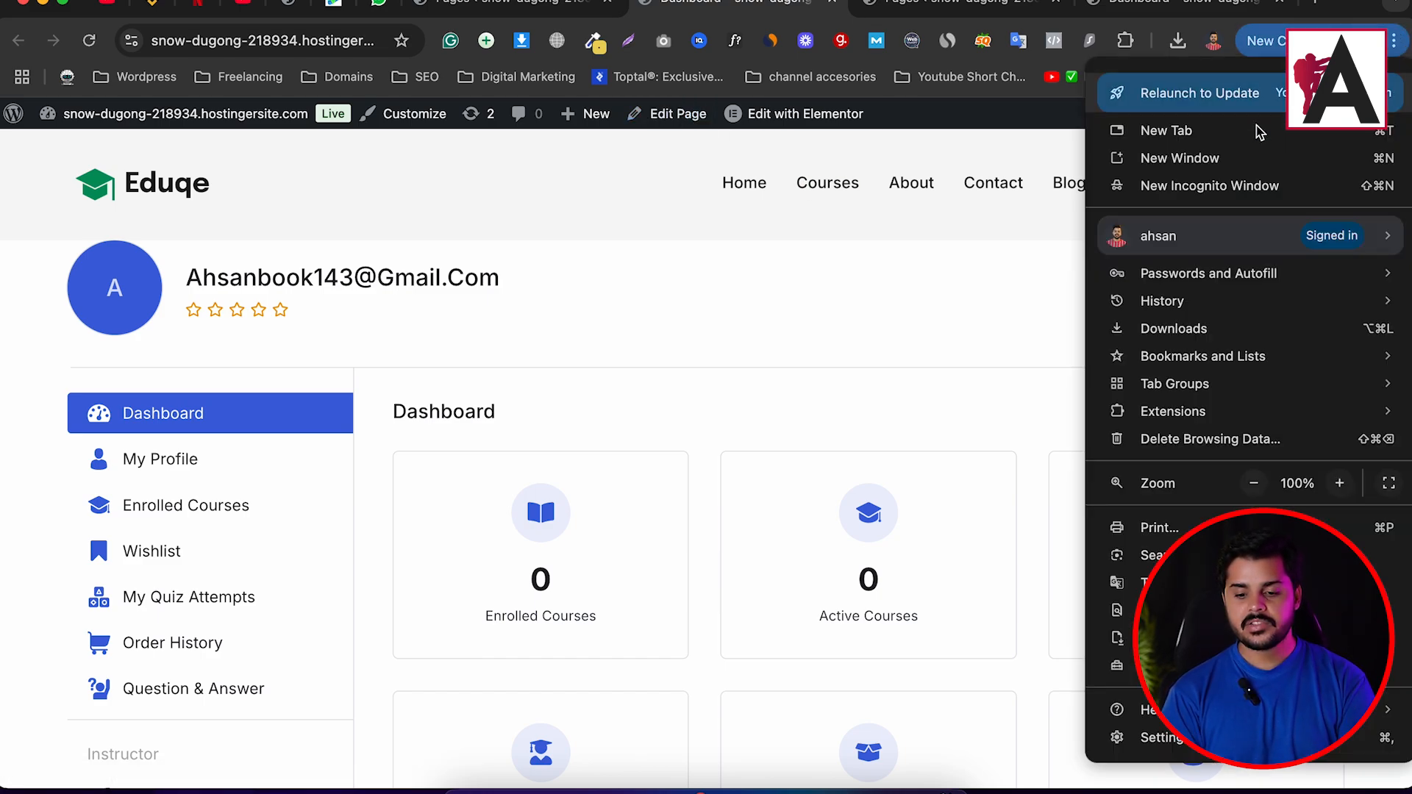
pyautogui.click(1206, 184)
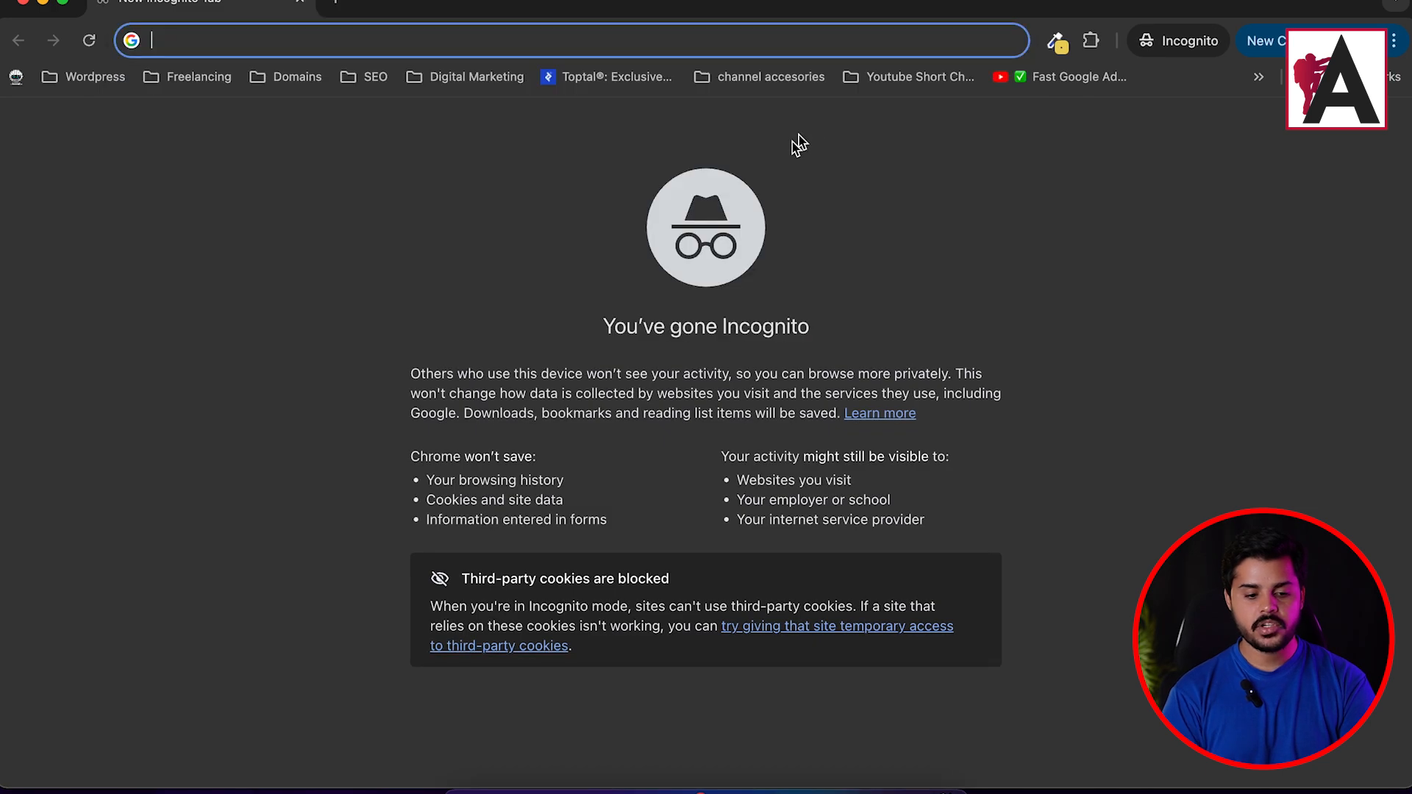
pyautogui.click(42, 3)
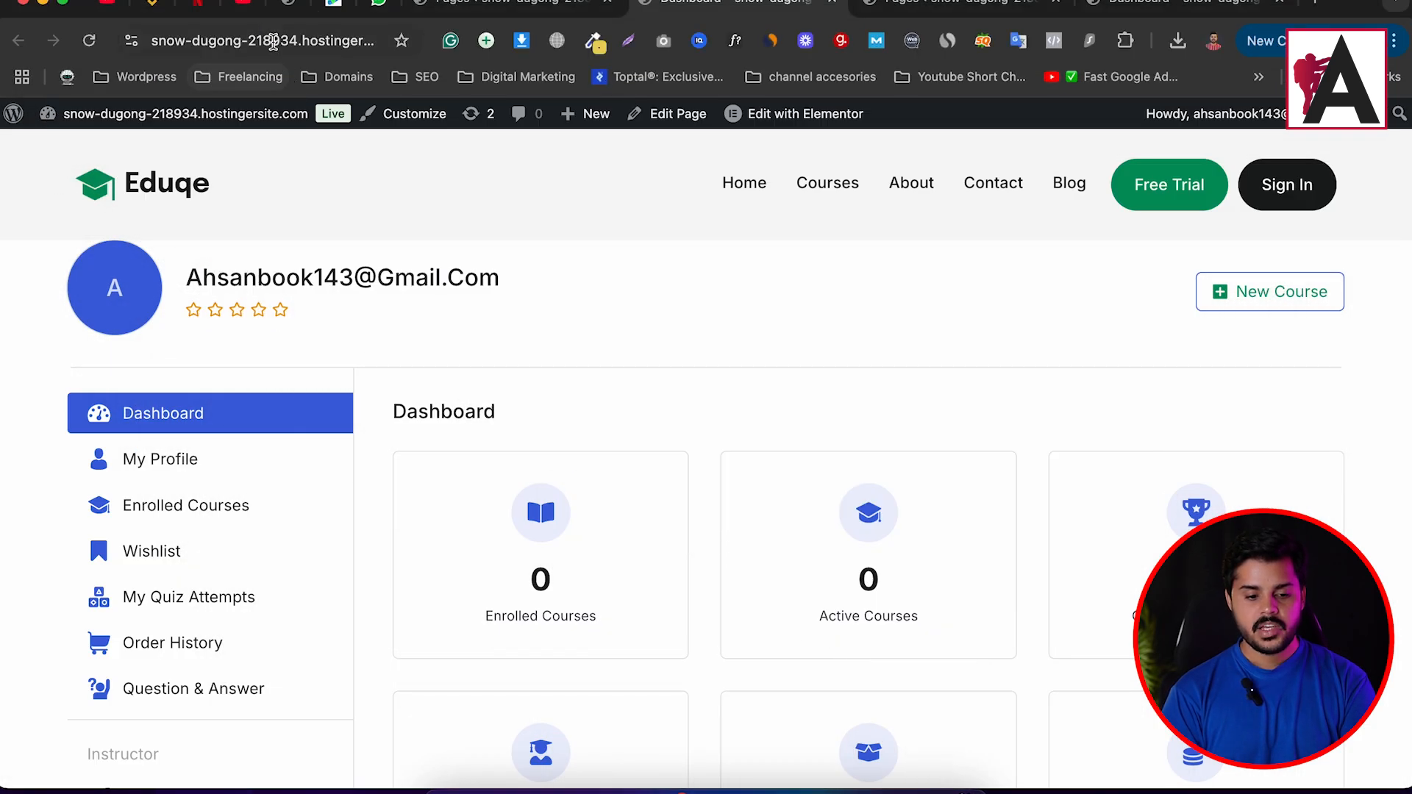
pyautogui.click(274, 43)
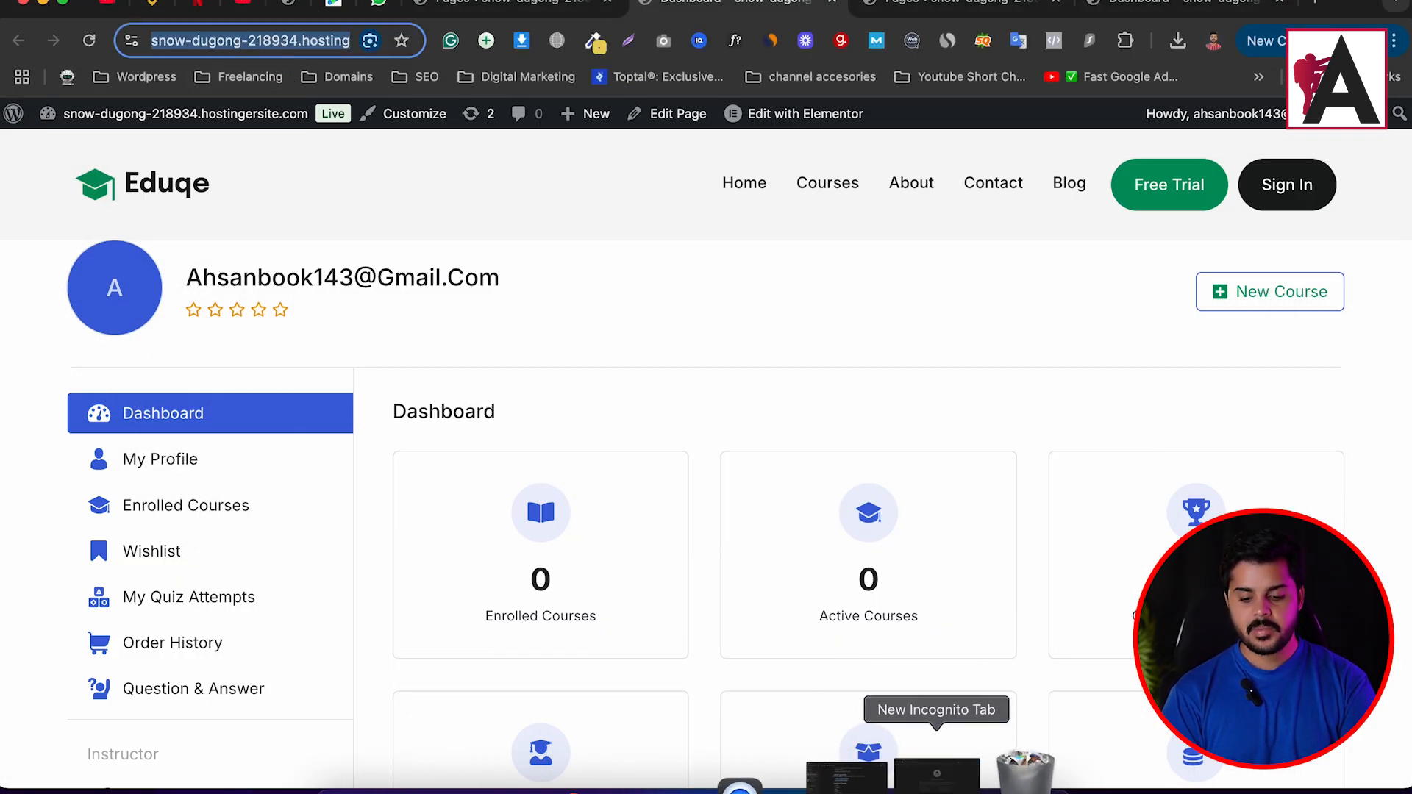
pyautogui.click(936, 781)
pyautogui.press('super+v')
pyautogui.press('Return')
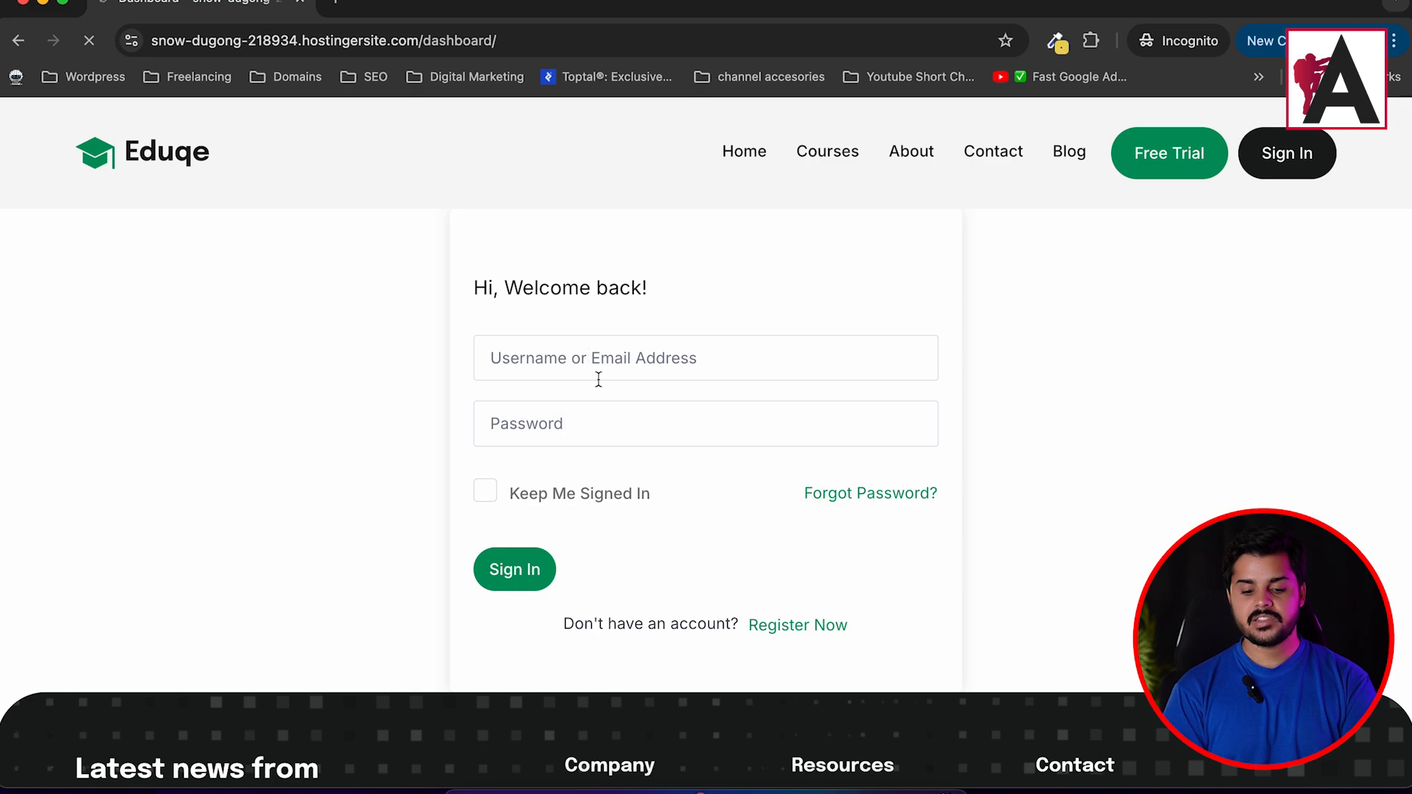
pyautogui.click(808, 634)
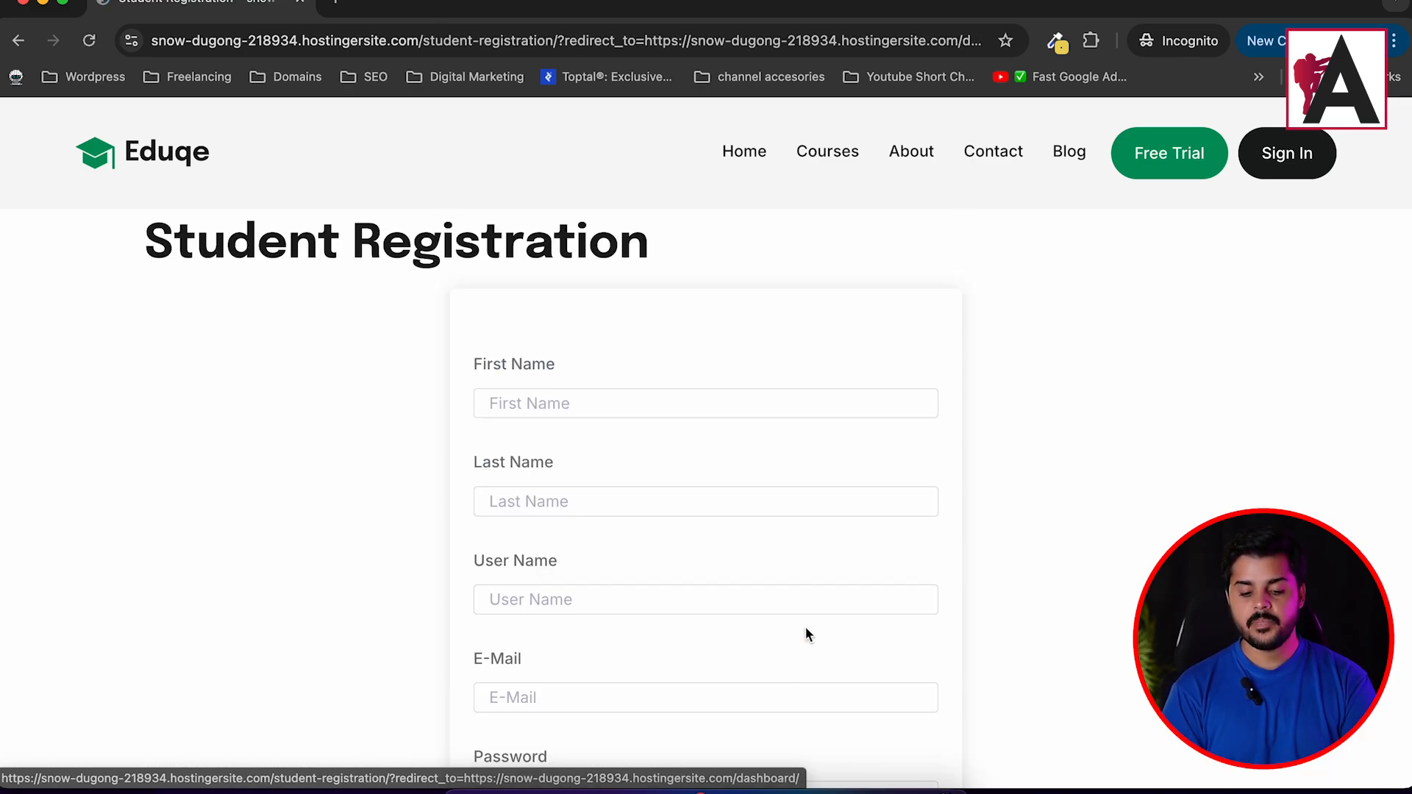
pyautogui.scroll(-10, 574, 395)
pyautogui.scroll(8, 573, 396)
pyautogui.scroll(2, 573, 391)
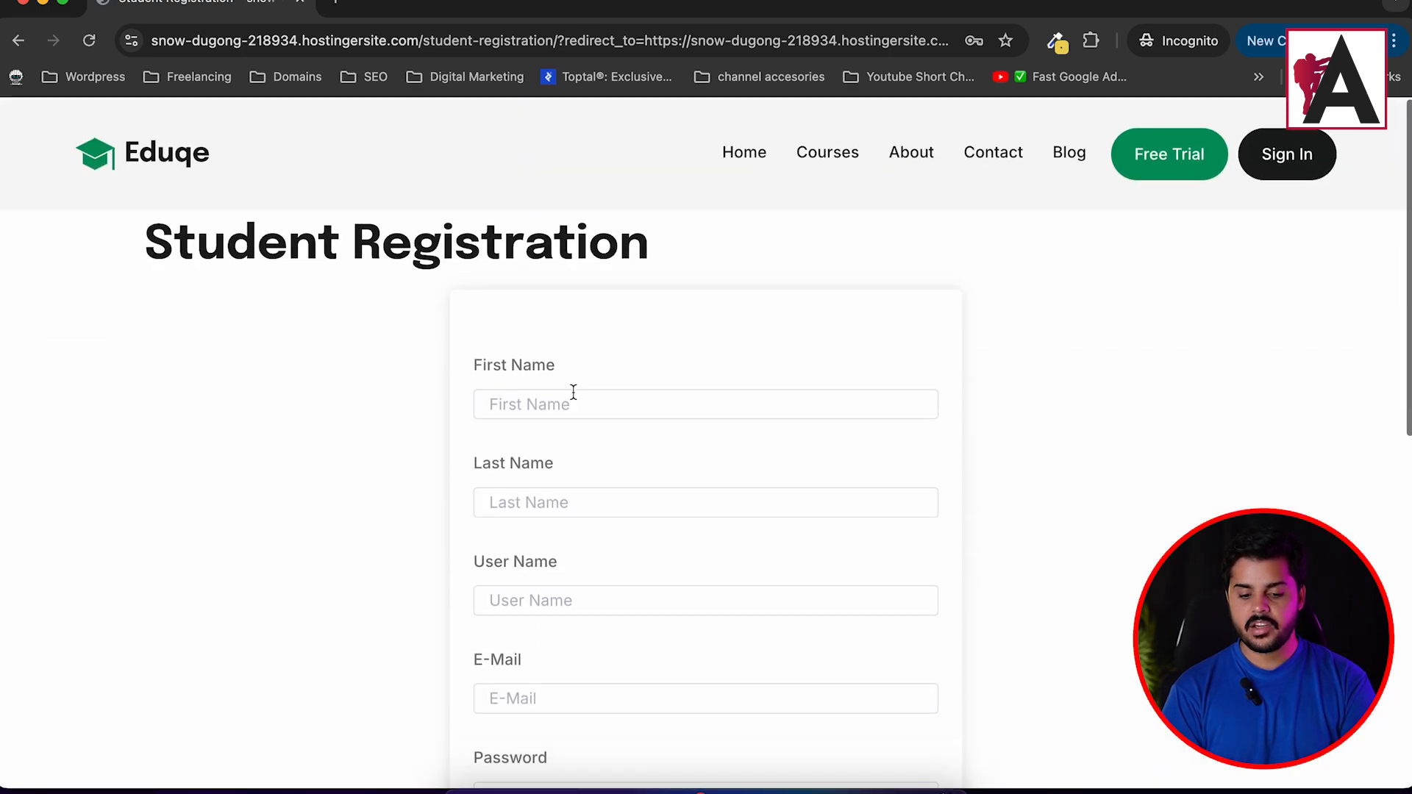
pyautogui.scroll(-10, 572, 391)
pyautogui.scroll(10, 572, 391)
pyautogui.moveTo(135, 222); pyautogui.dragTo(687, 228)
pyautogui.click(686, 227)
pyautogui.click(16, 38)
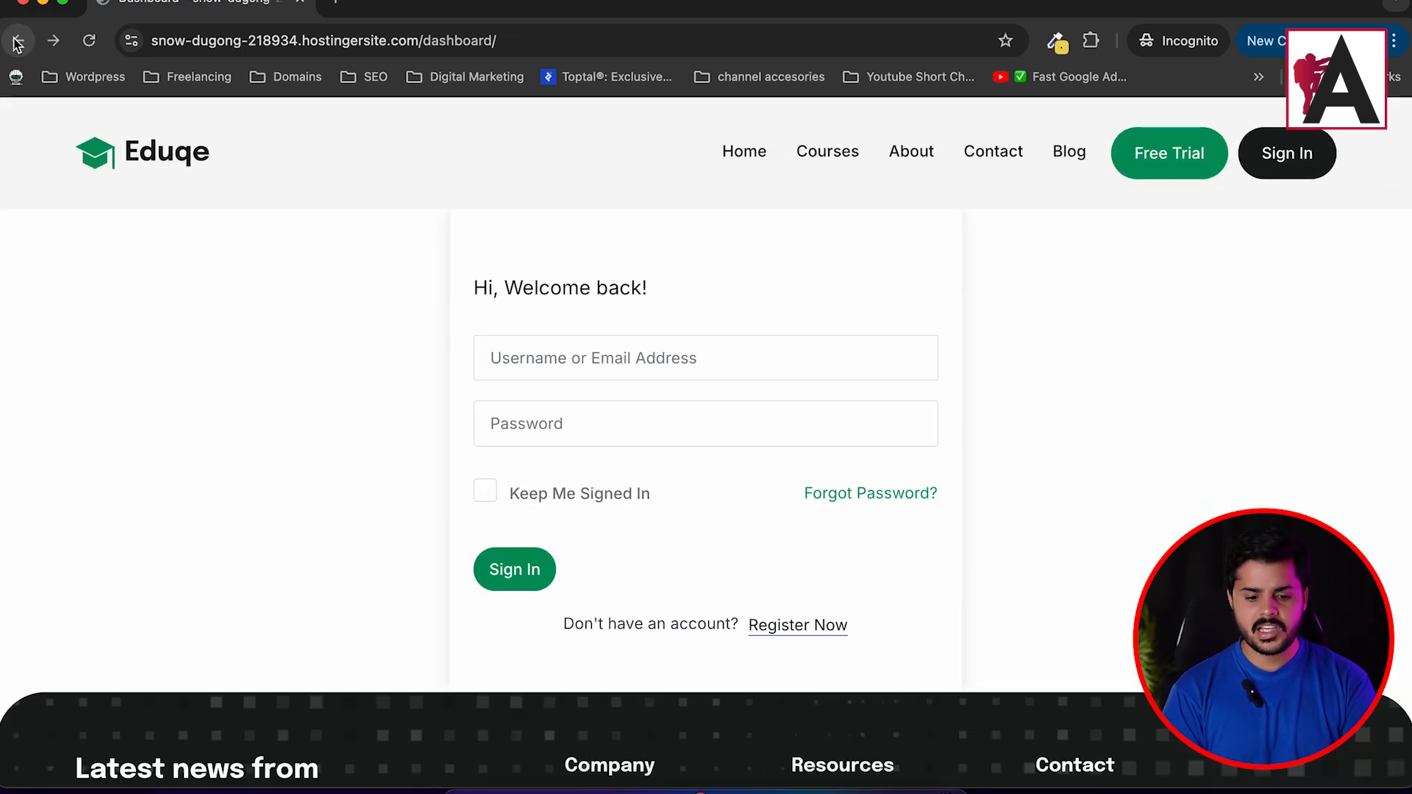
pyautogui.click(865, 499)
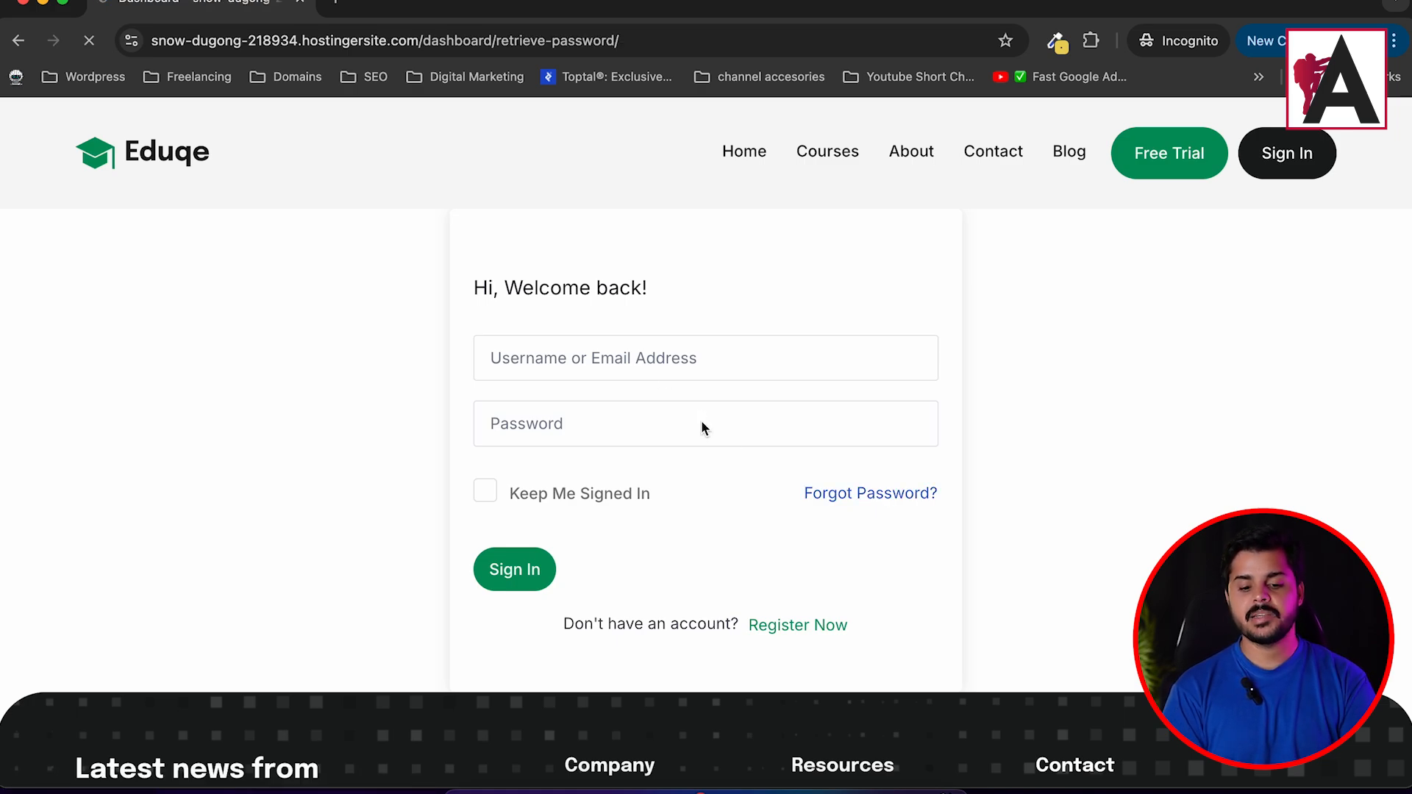
pyautogui.click(603, 379)
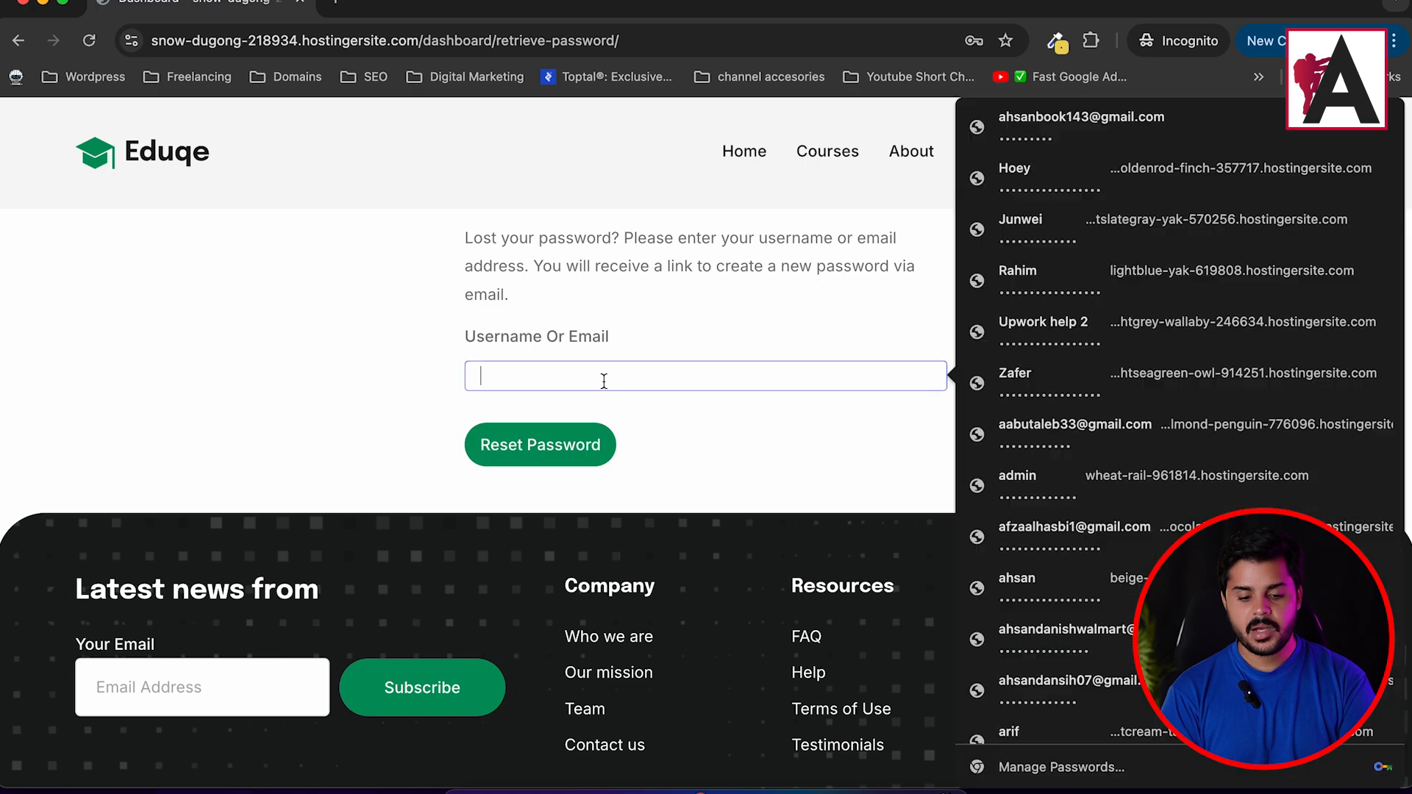
pyautogui.click(370, 332)
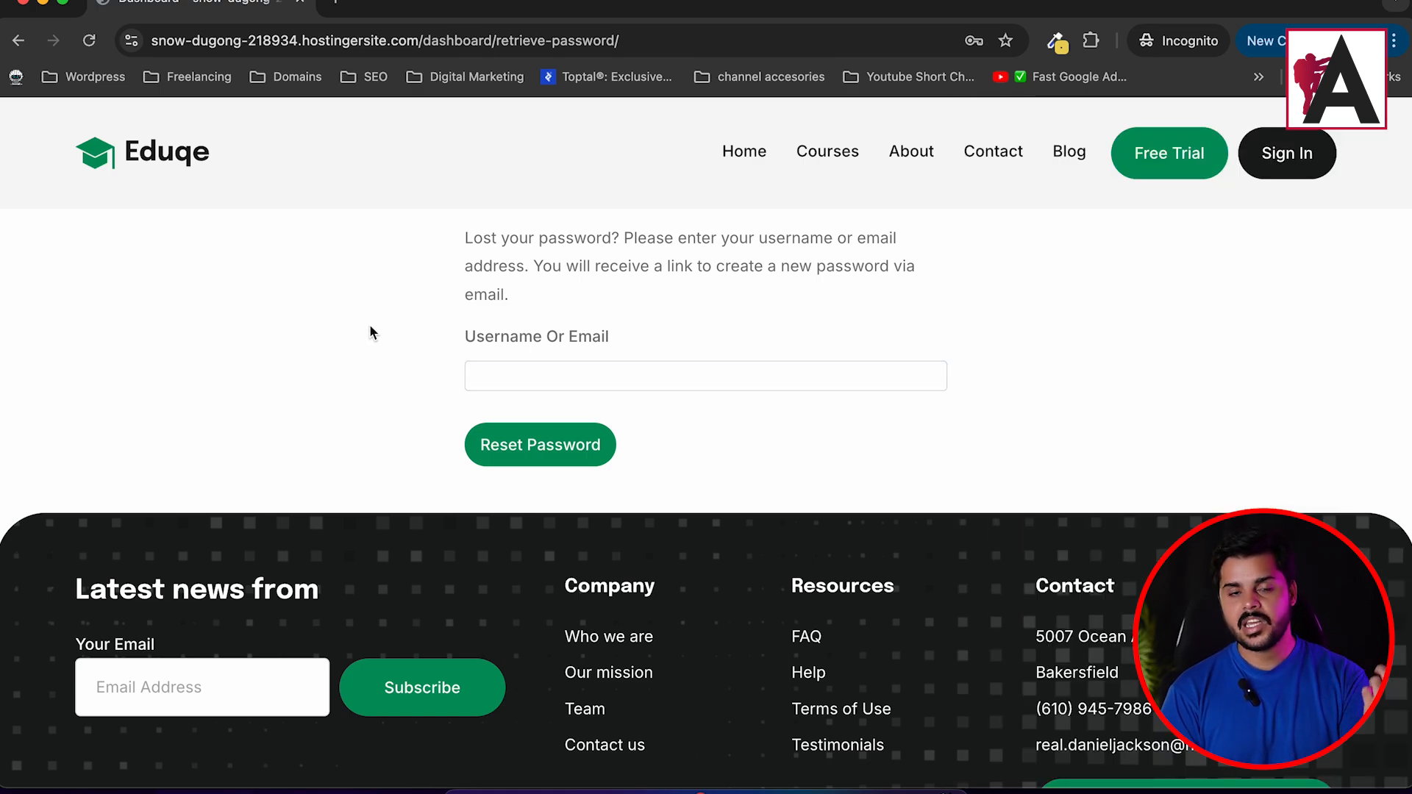
pyautogui.click(18, 42)
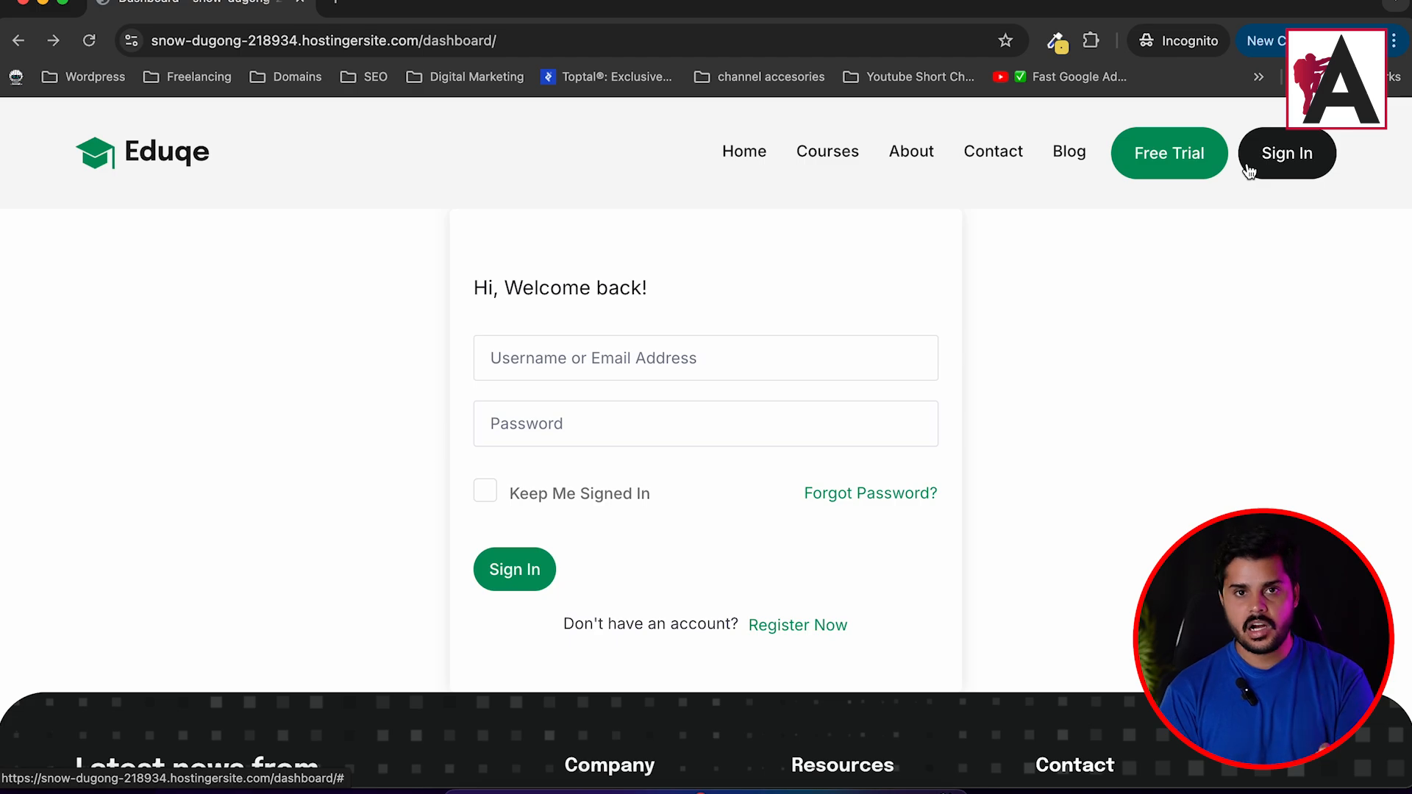
pyautogui.click(23, 6)
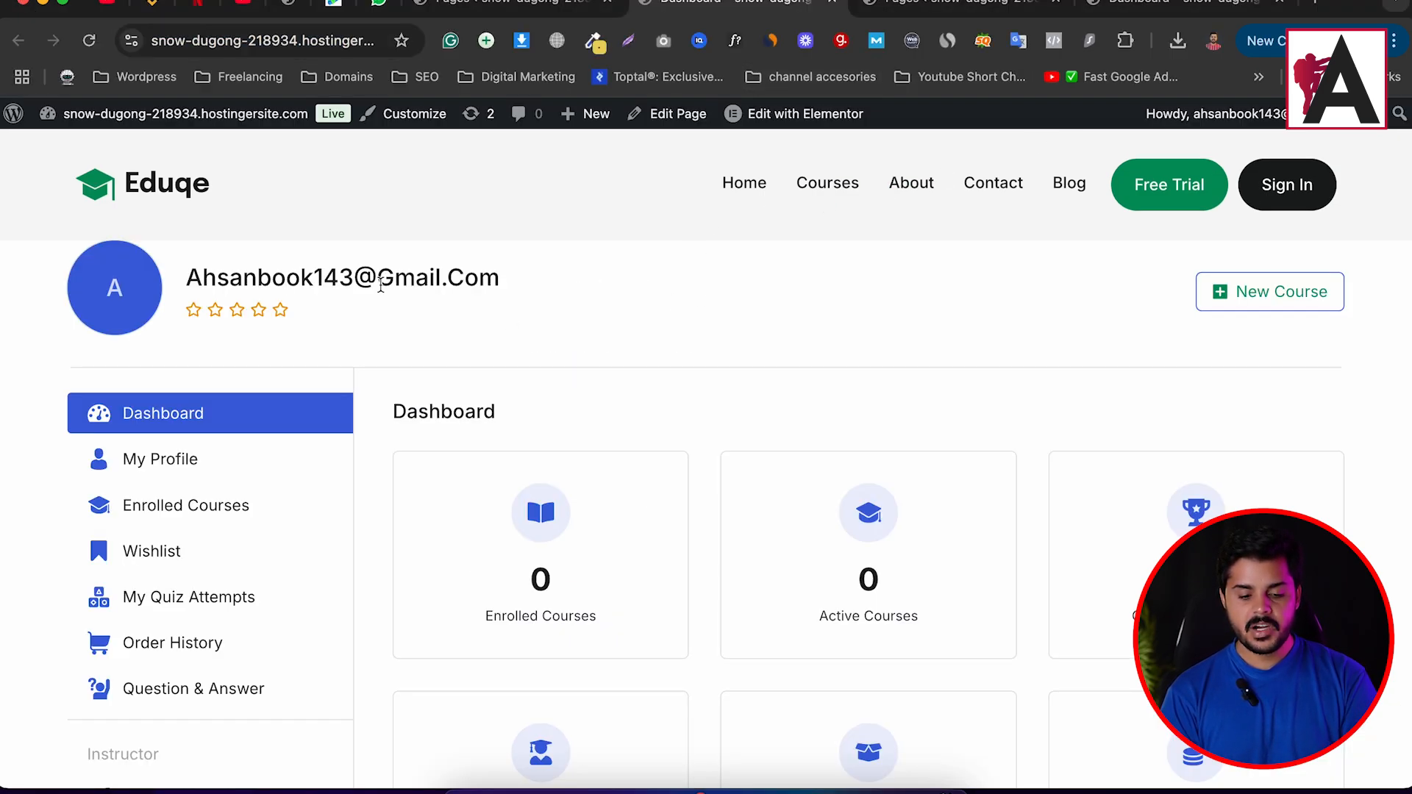
# Go to Plugins > Add New and search the directory for Visibility Logic for Elementor.
pyautogui.moveTo(738, 119)
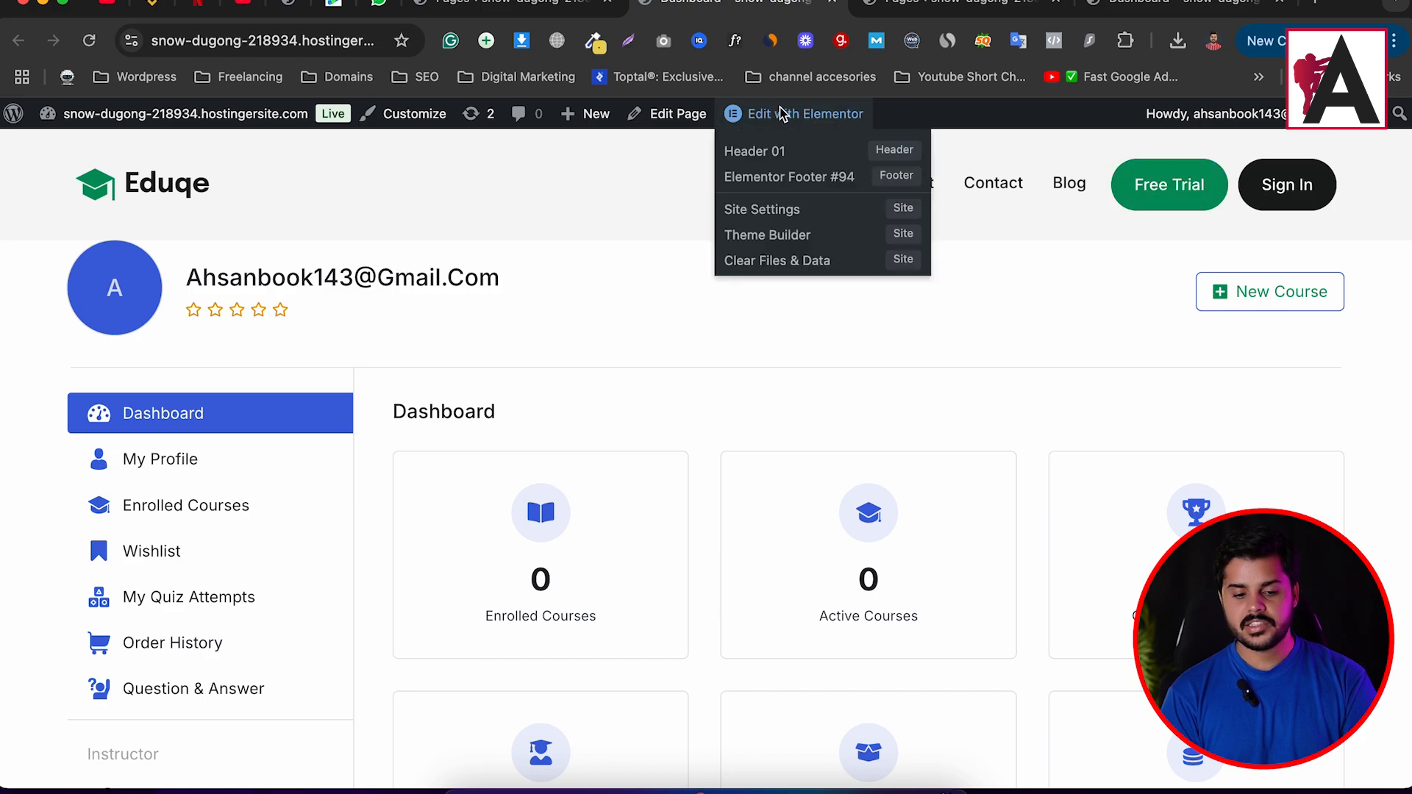
pyautogui.click(536, 14)
pyautogui.scroll(-3, 140, 511)
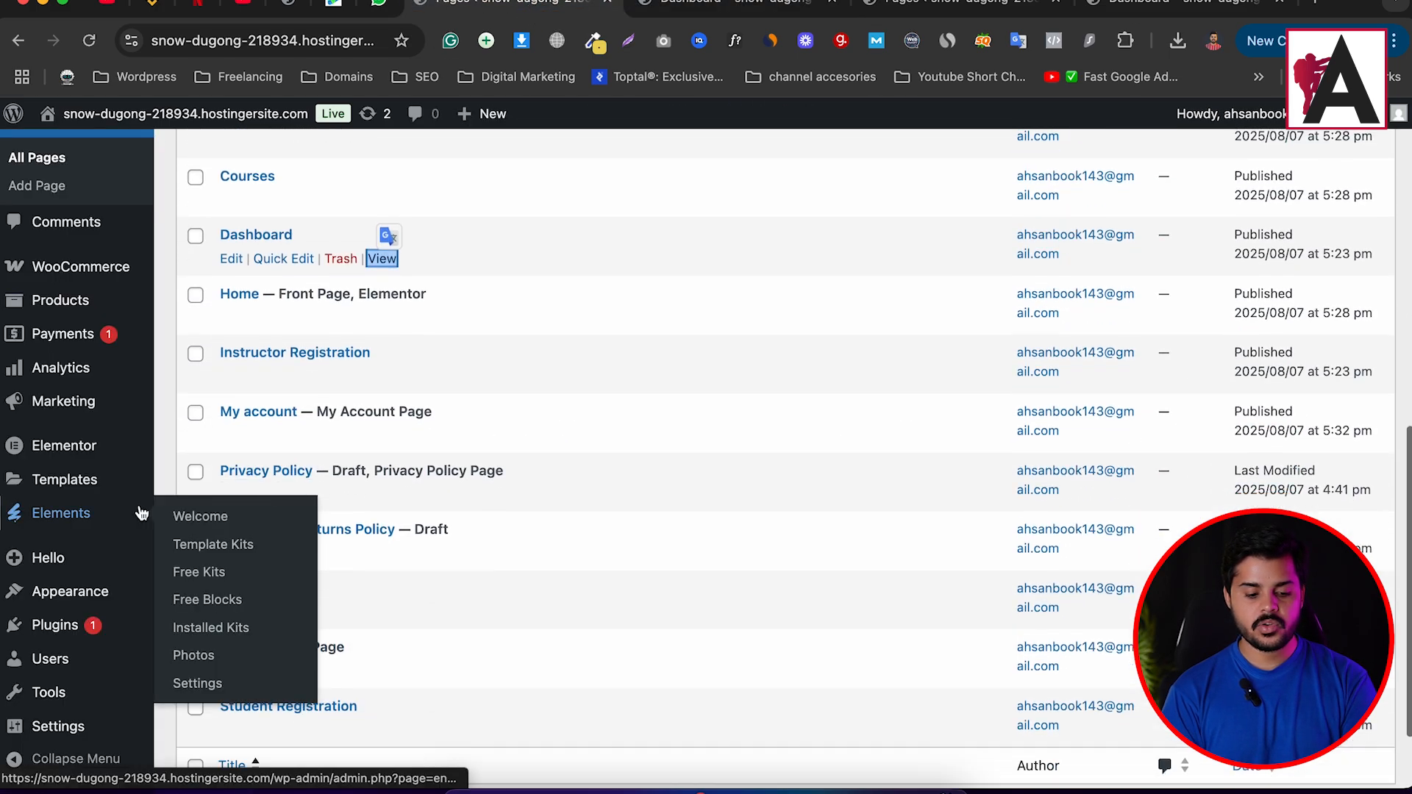
pyautogui.moveTo(79, 631)
pyautogui.click(277, 655)
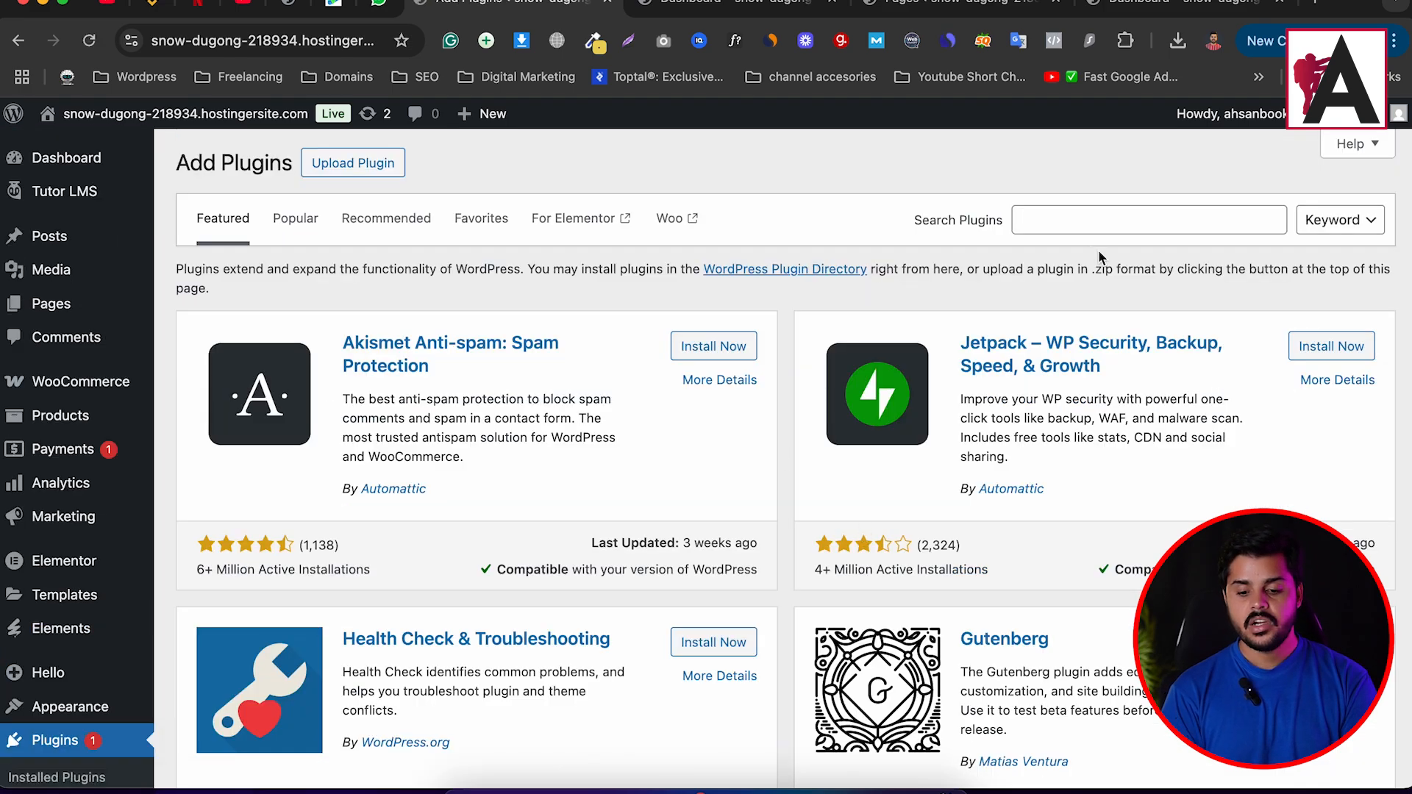
pyautogui.click(1102, 217)
pyautogui.write('visibility logic')
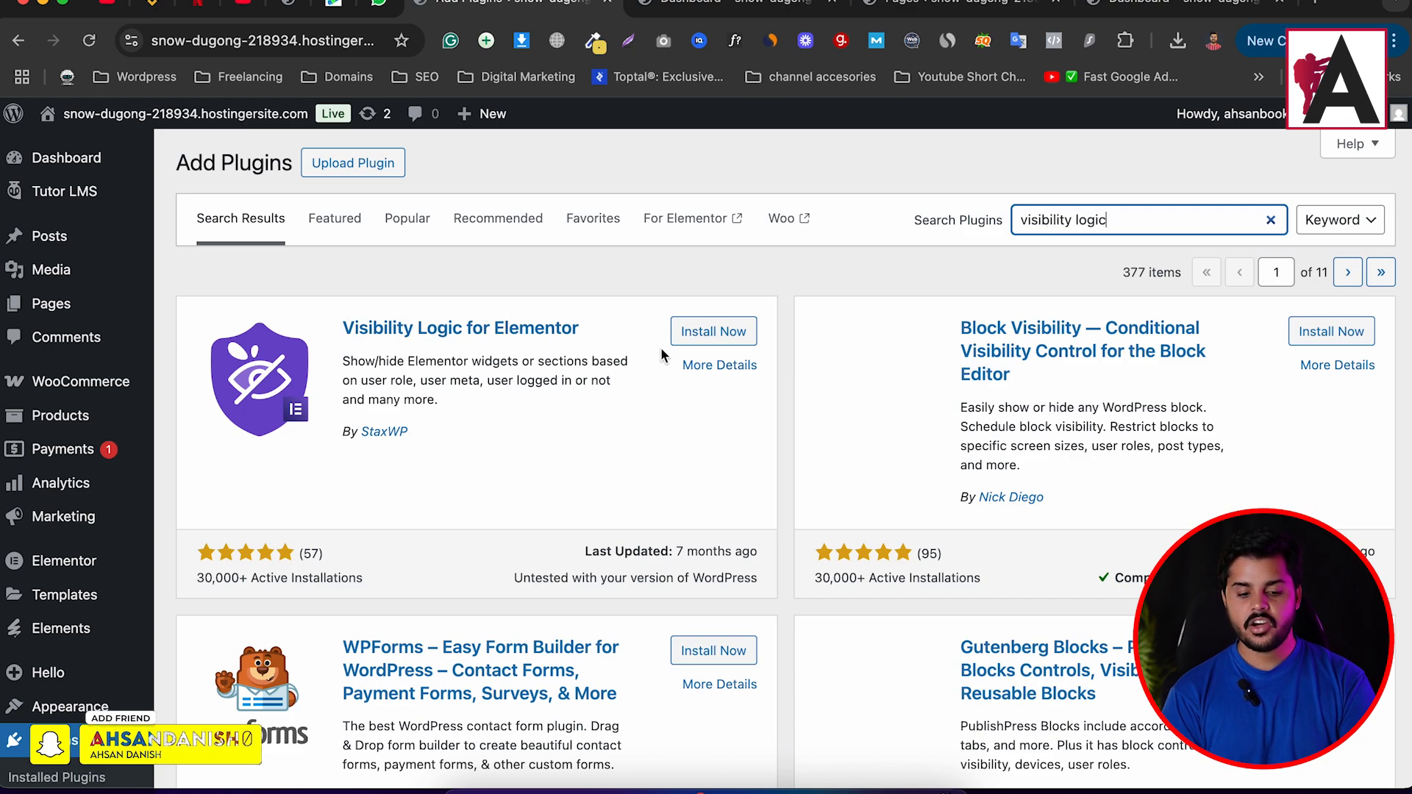
# Install and activate the Visibility Logic for Elementor plugin.
pyautogui.click(733, 335)
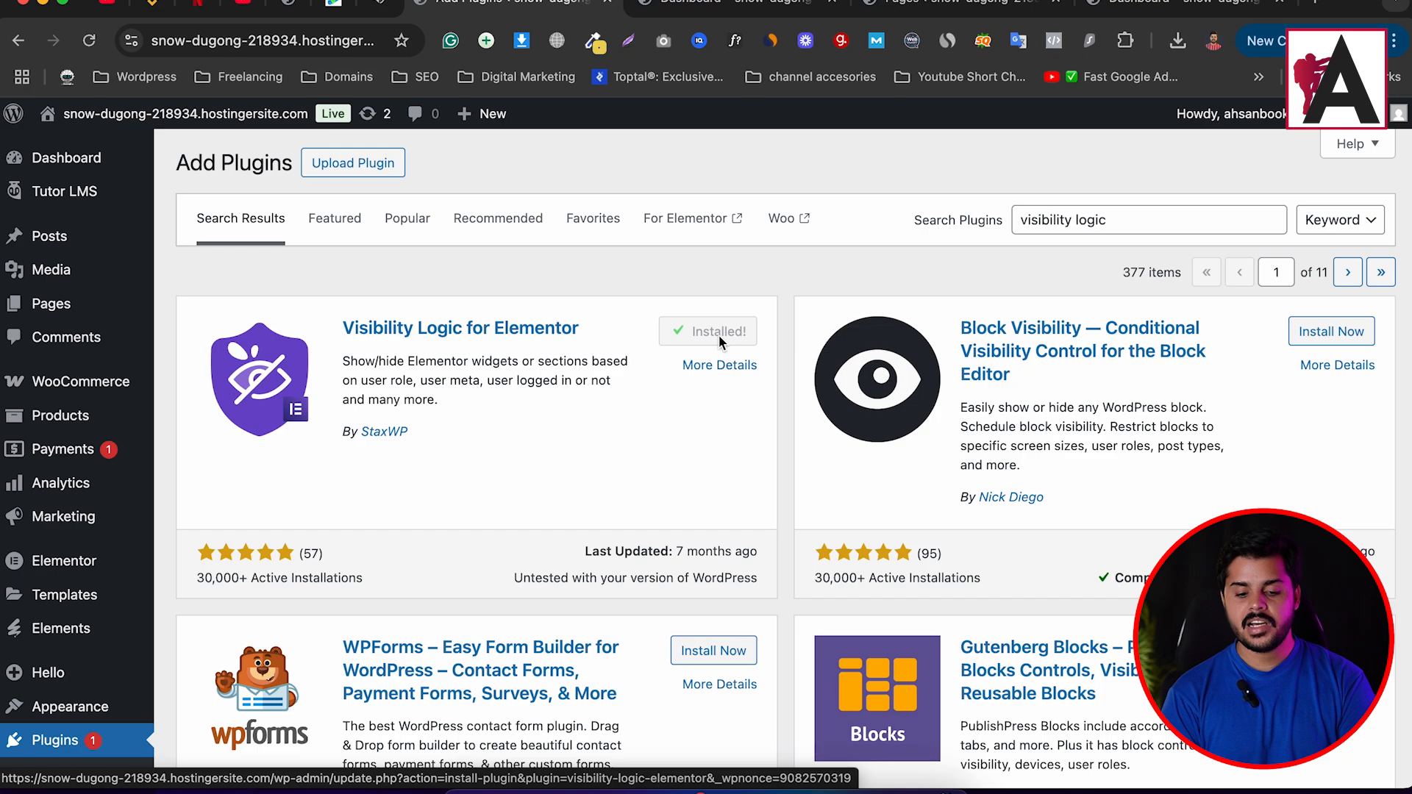
pyautogui.click(734, 331)
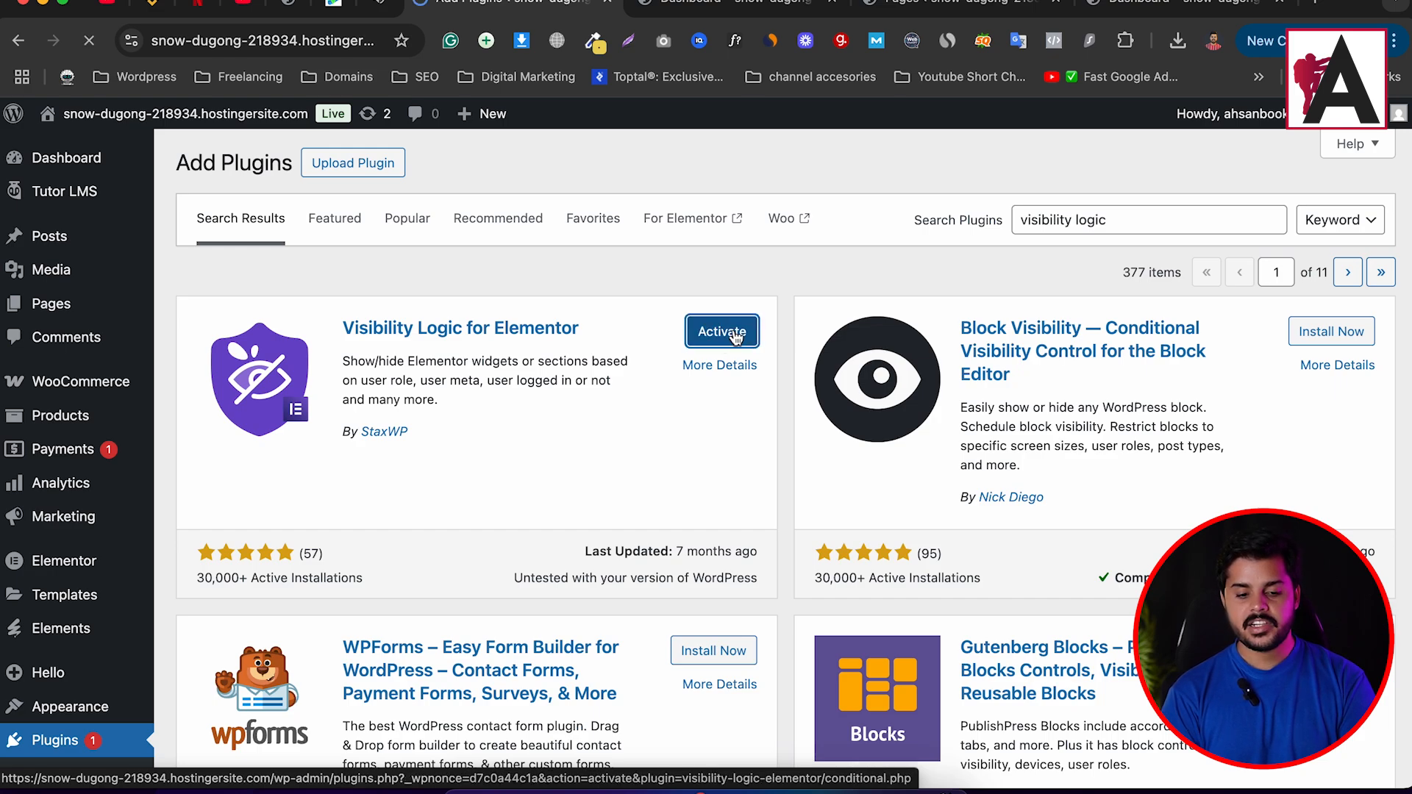
pyautogui.moveTo(115, 139)
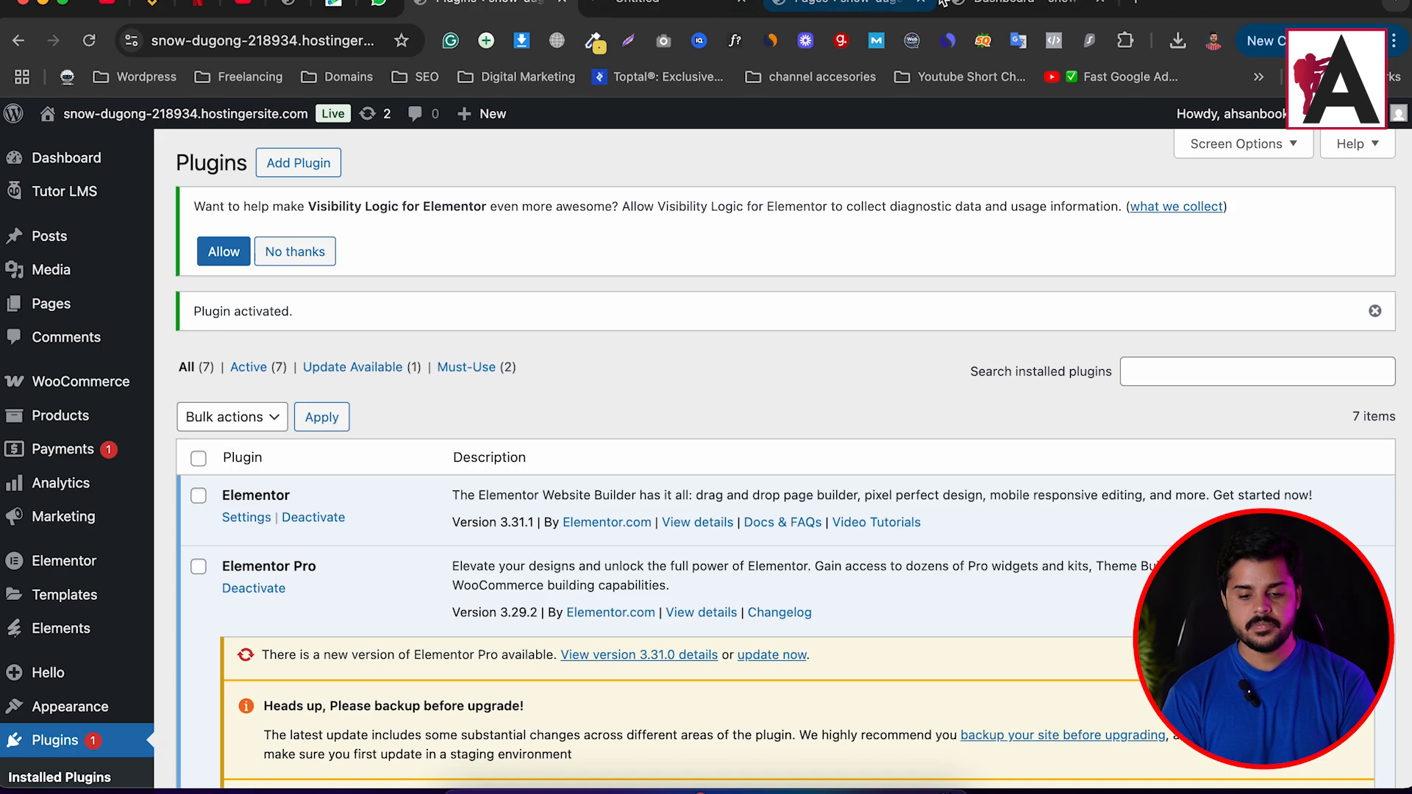
# Close the extra Pages and Dashboard tabs and edit Header 01 with Elementor from the live site.
pyautogui.click(922, 1)
pyautogui.click(922, 2)
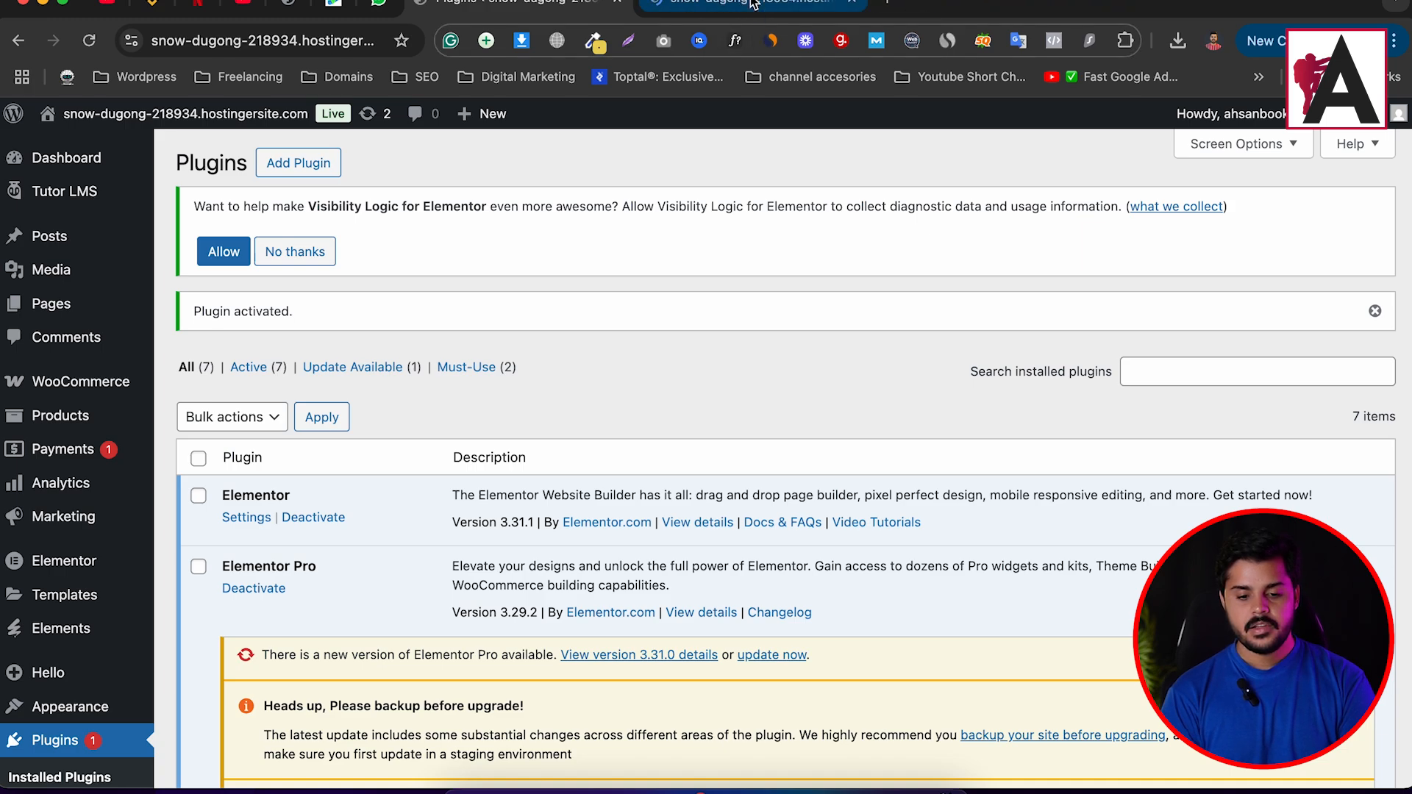
pyautogui.click(753, 4)
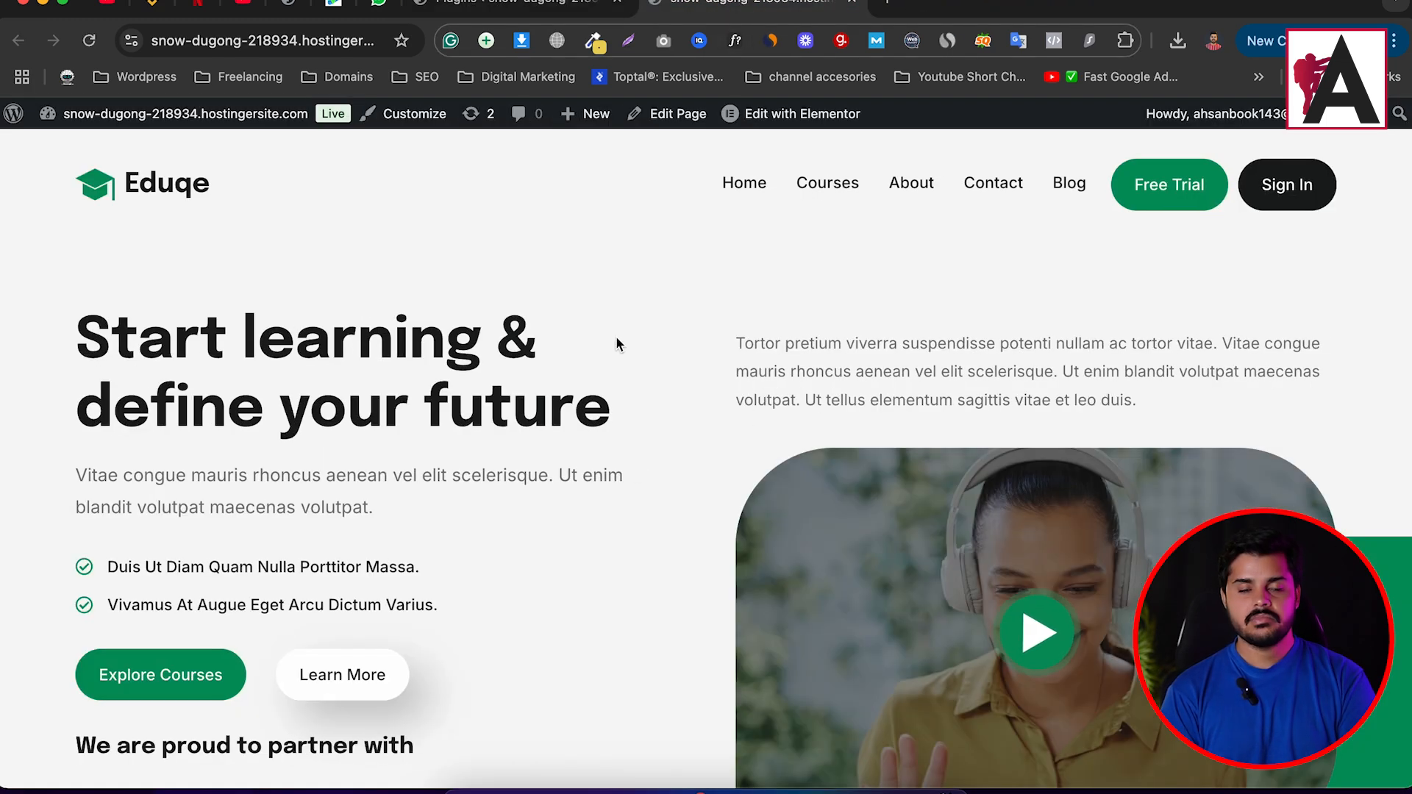
pyautogui.moveTo(798, 116)
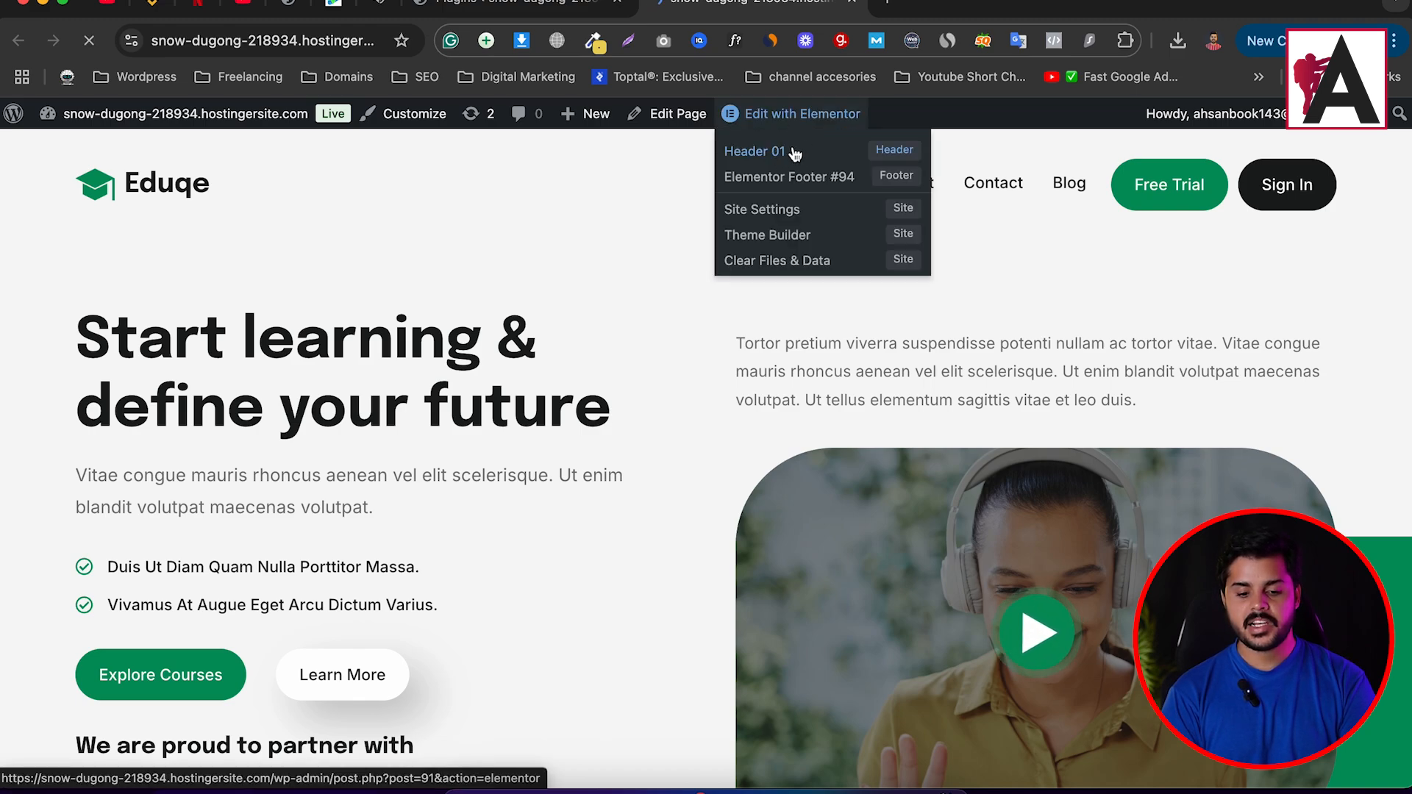
pyautogui.click(755, 151)
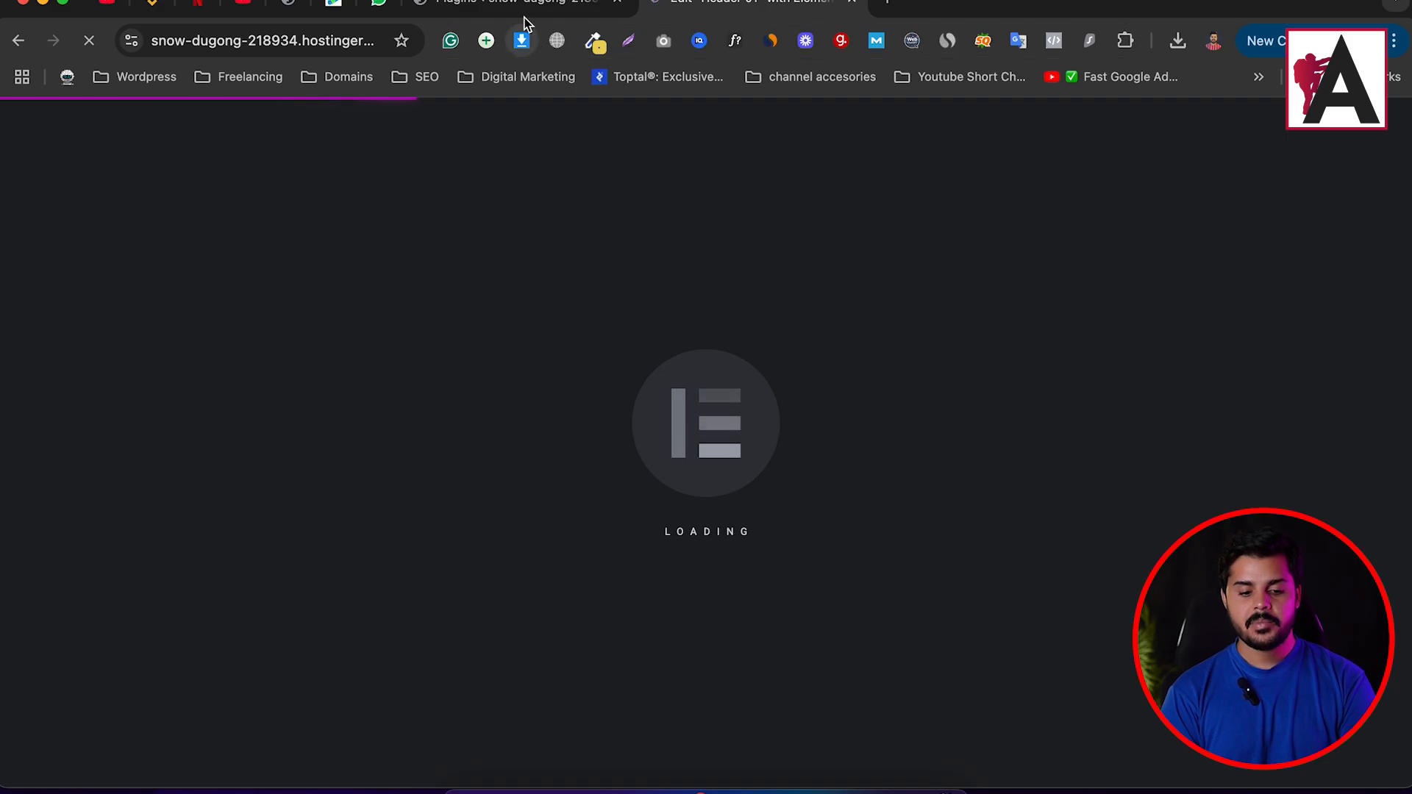
# In the admin, open Pages > All Pages and scroll down to the Dashboard page.
pyautogui.click(524, 22)
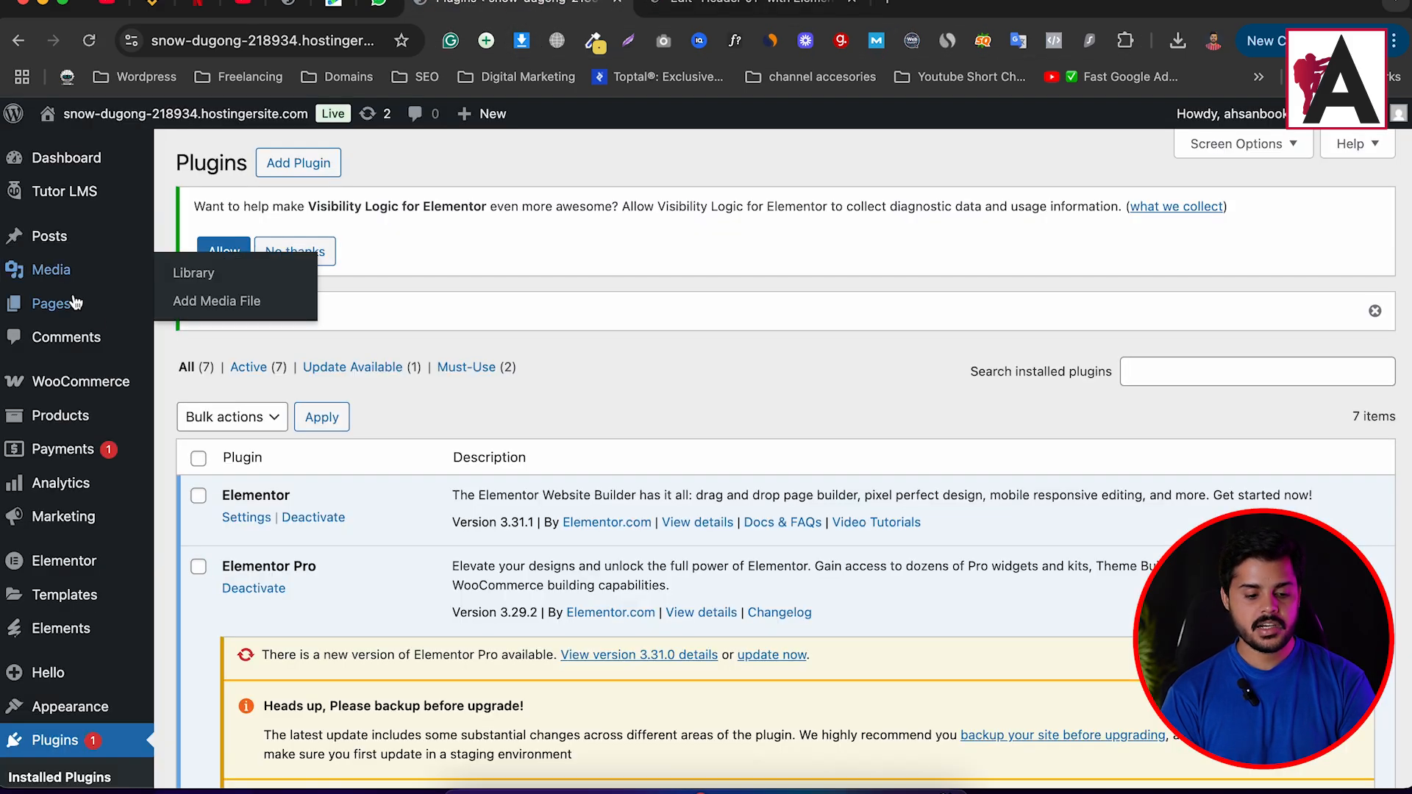
pyautogui.moveTo(88, 304)
pyautogui.click(264, 307)
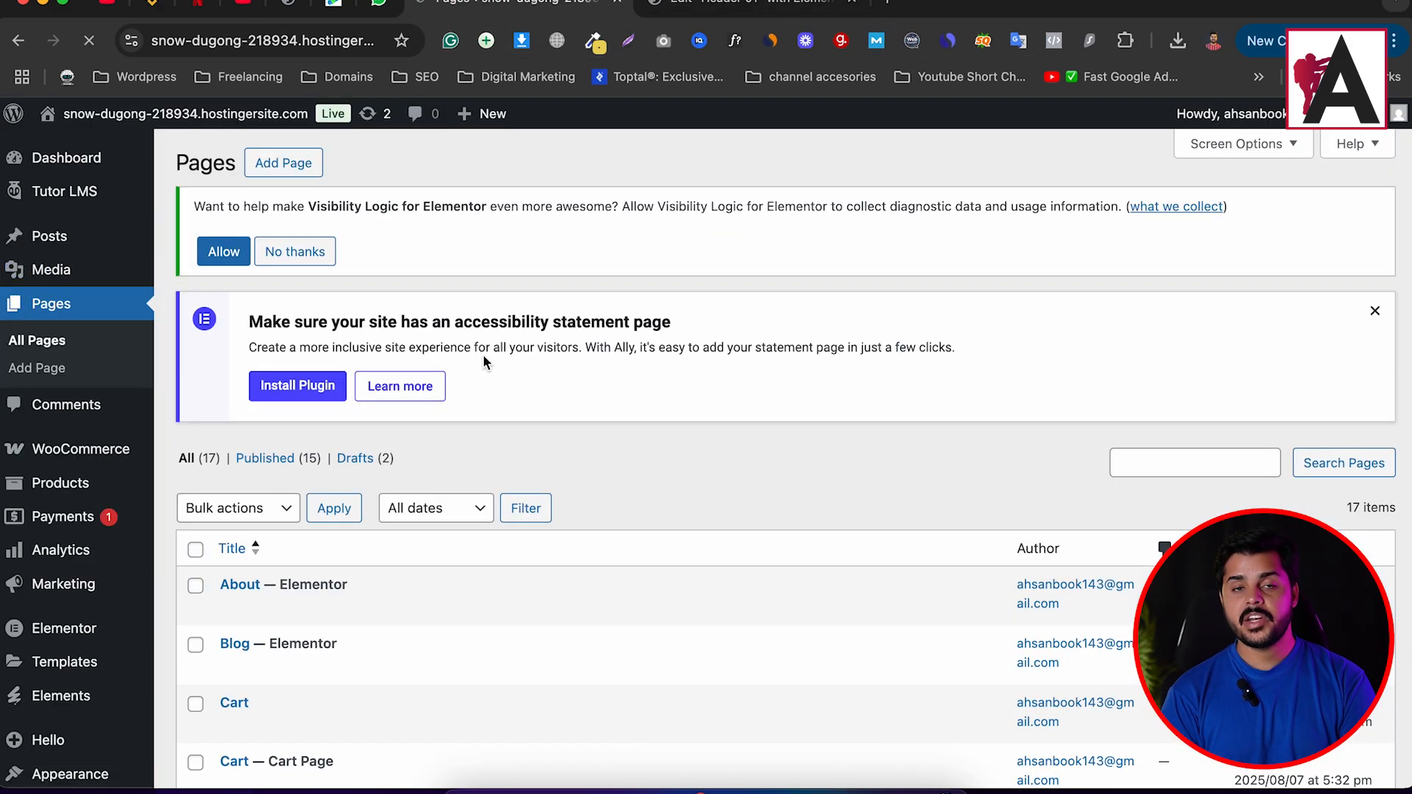
pyautogui.scroll(-3, 482, 355)
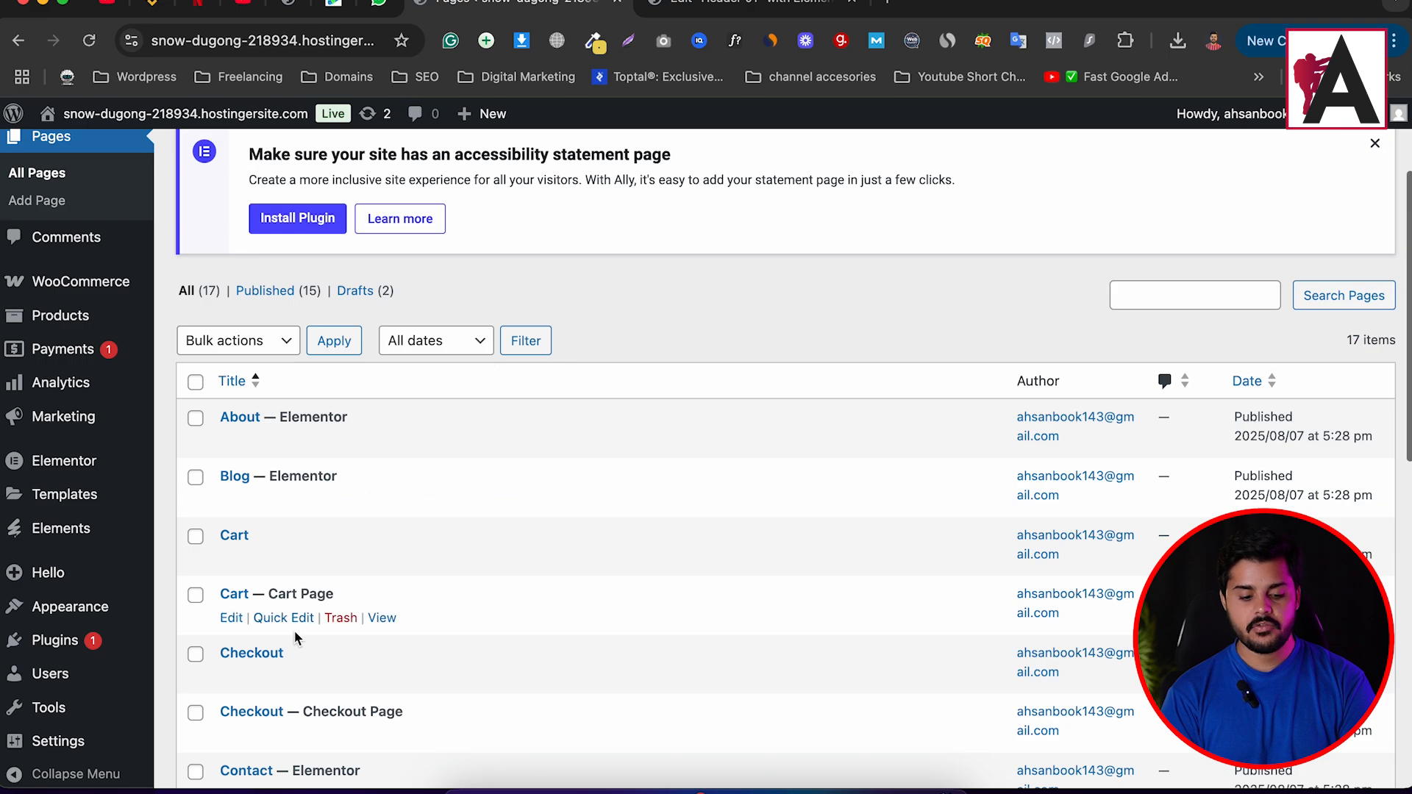
pyautogui.scroll(-3, 294, 625)
pyautogui.scroll(-3, 284, 710)
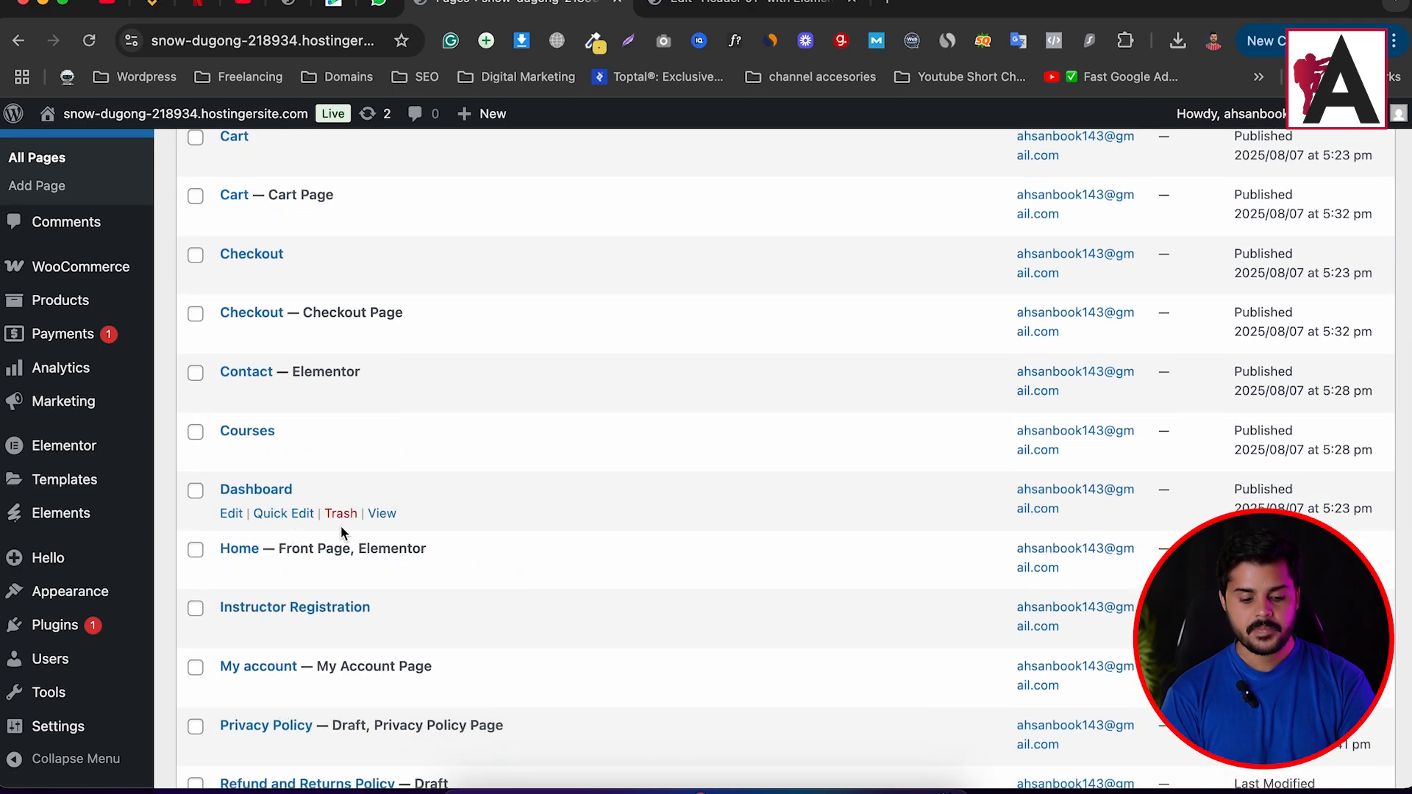
# Relabel the header's Free Trial button 'signup' and link it to the copied Dashboard page URL.
pyautogui.rightClick(382, 517)
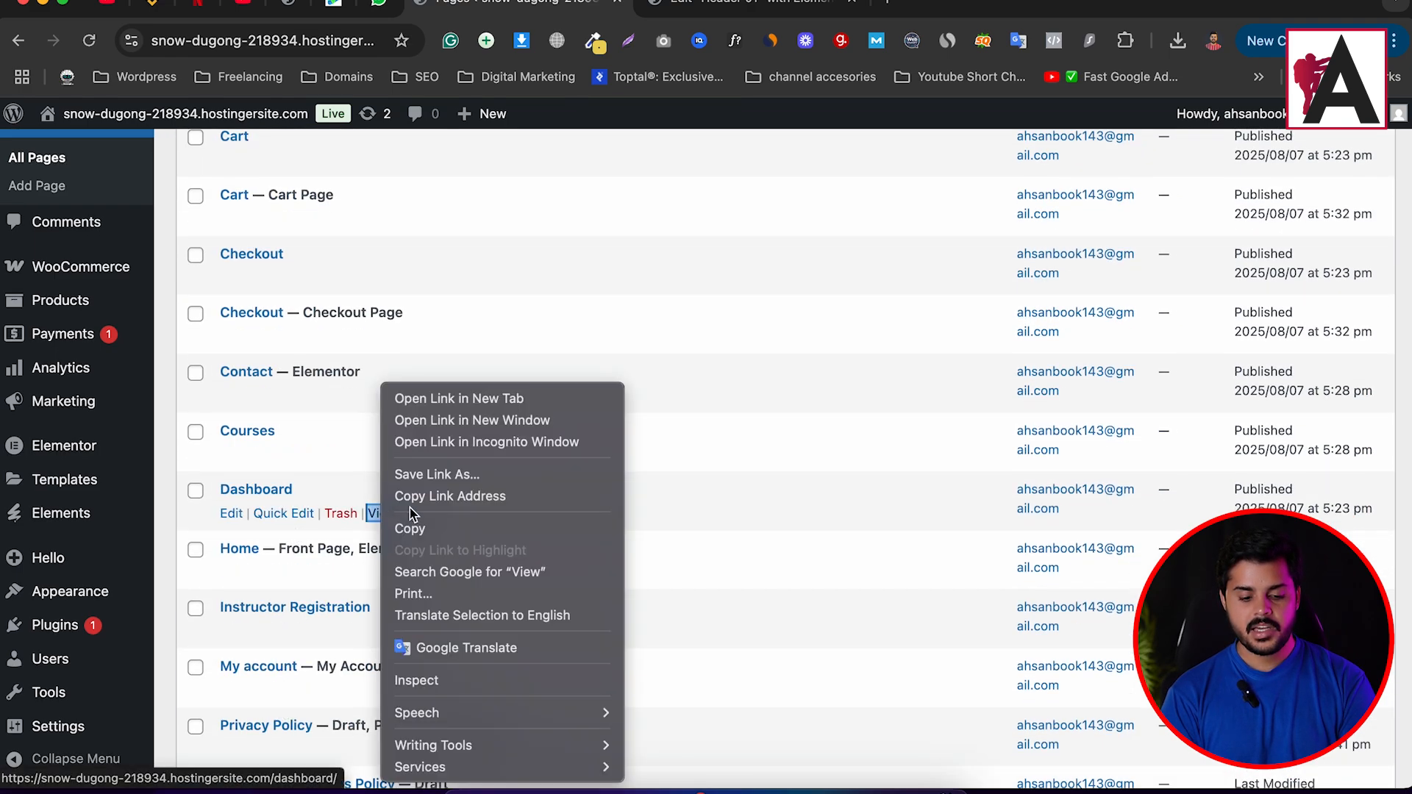
pyautogui.click(448, 493)
pyautogui.click(782, 9)
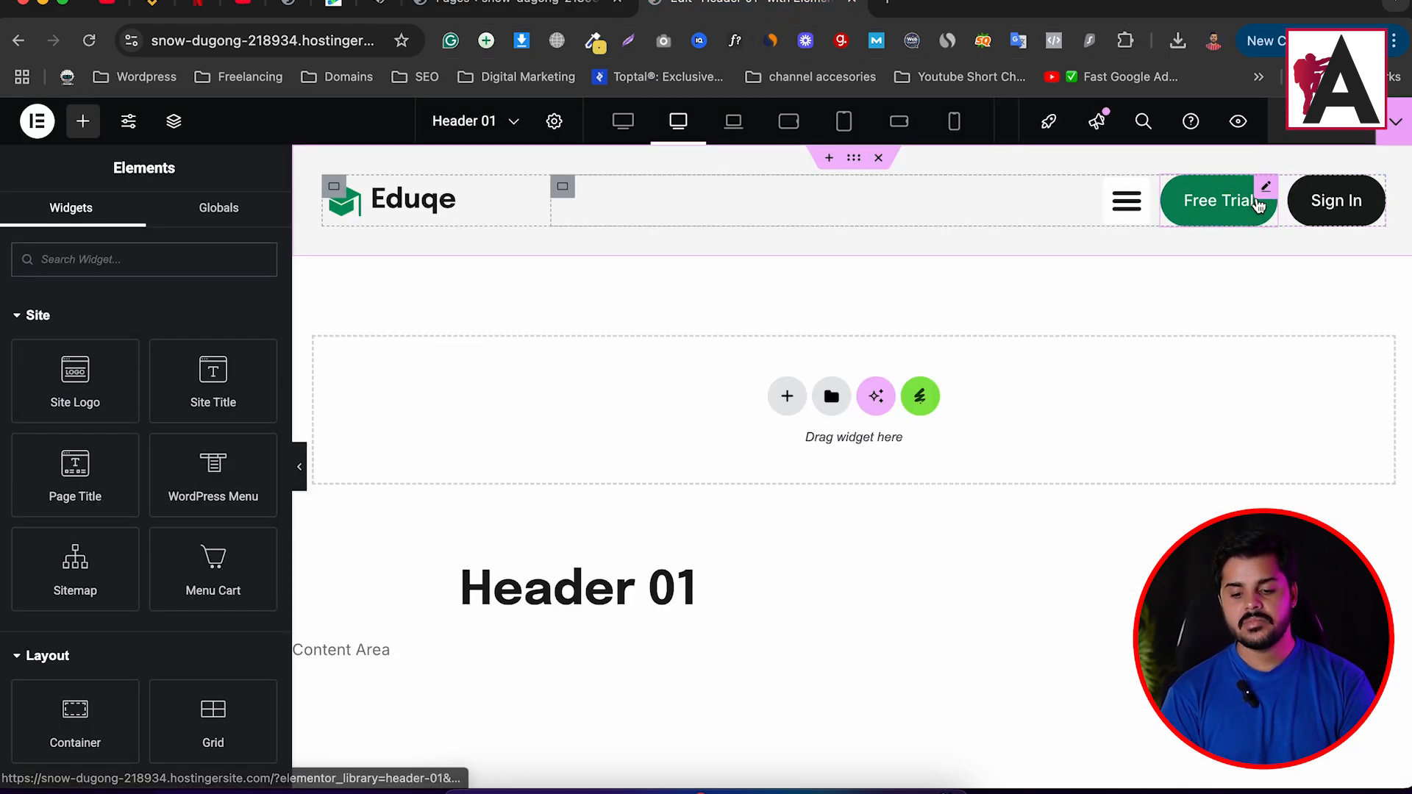
pyautogui.click(1266, 188)
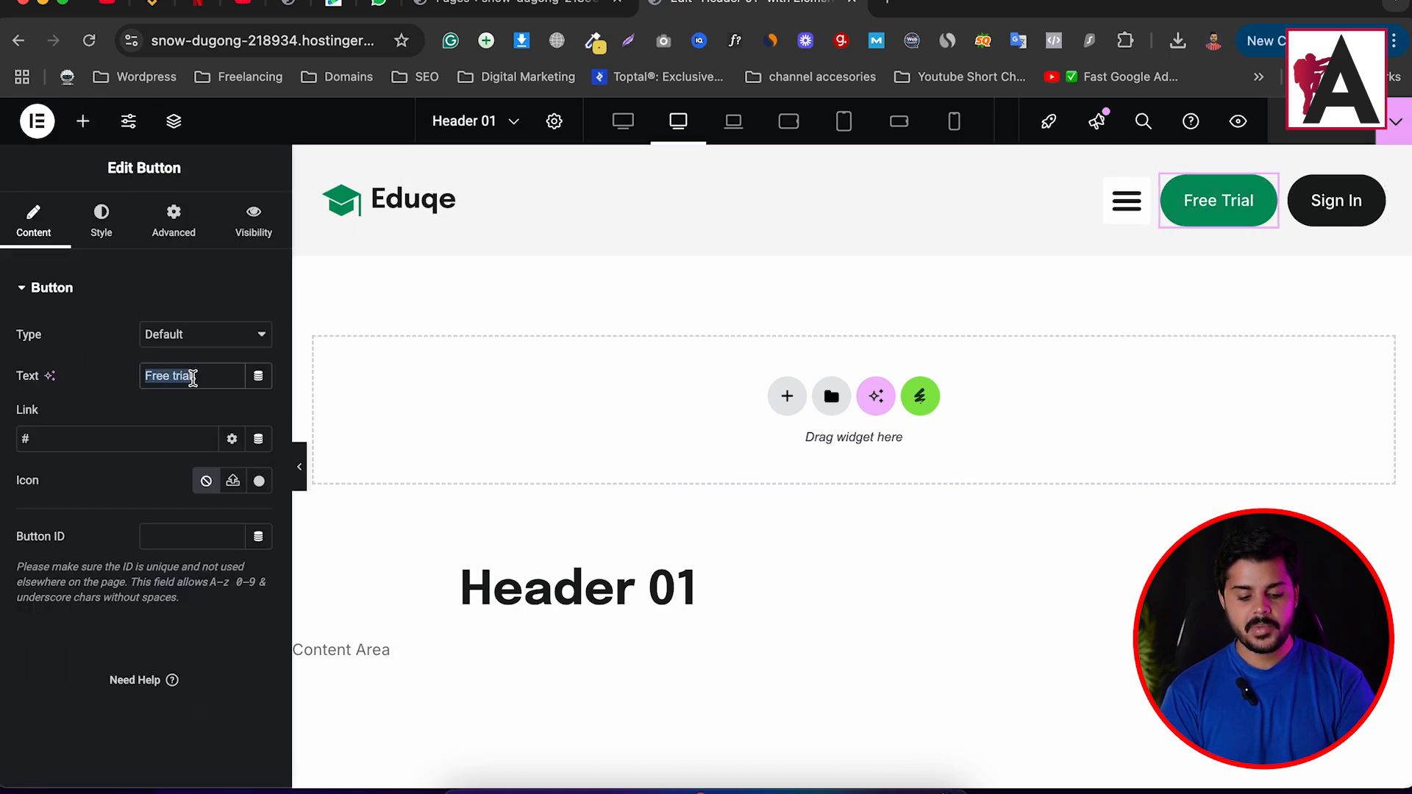
pyautogui.write('signup')
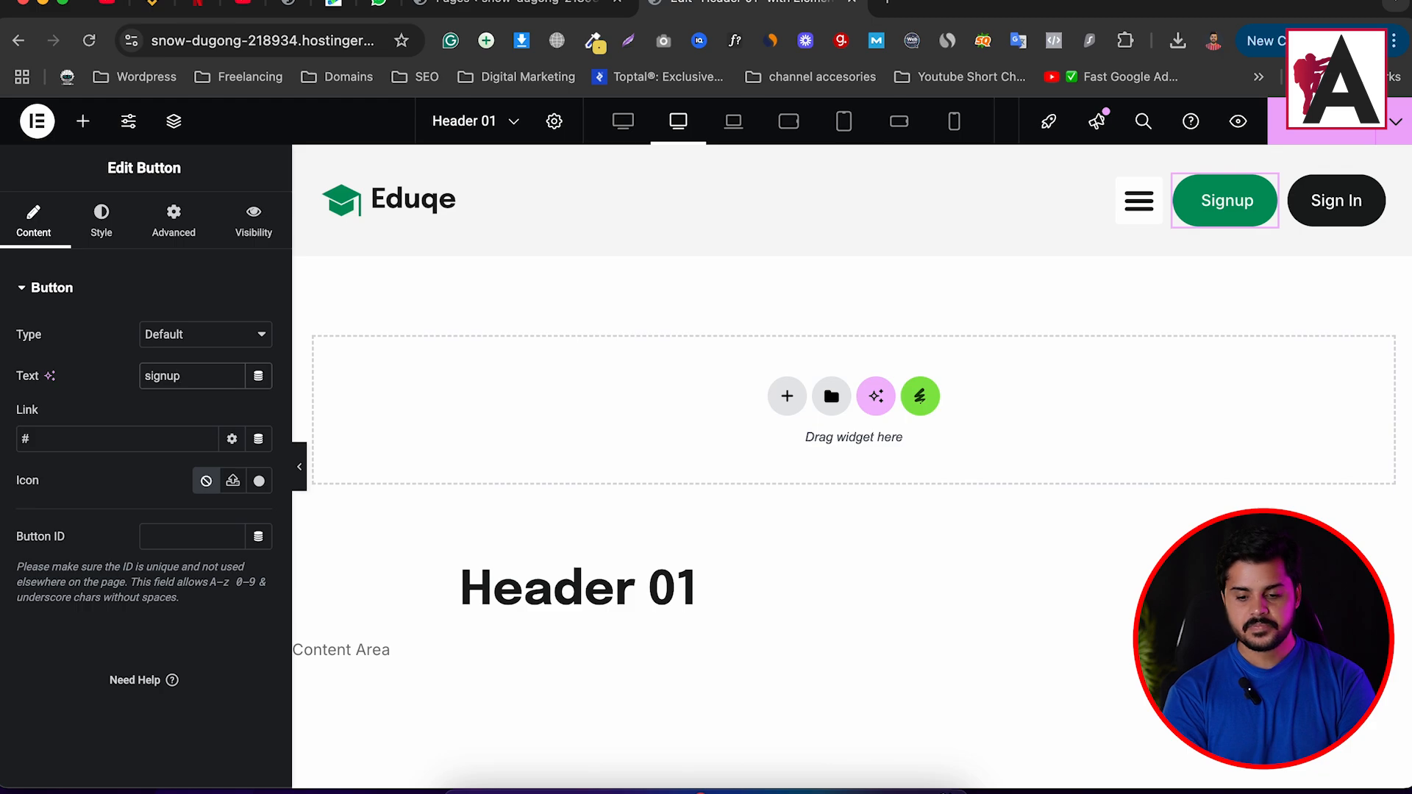
pyautogui.click(61, 445)
pyautogui.hotkey('ctrl', 'v')
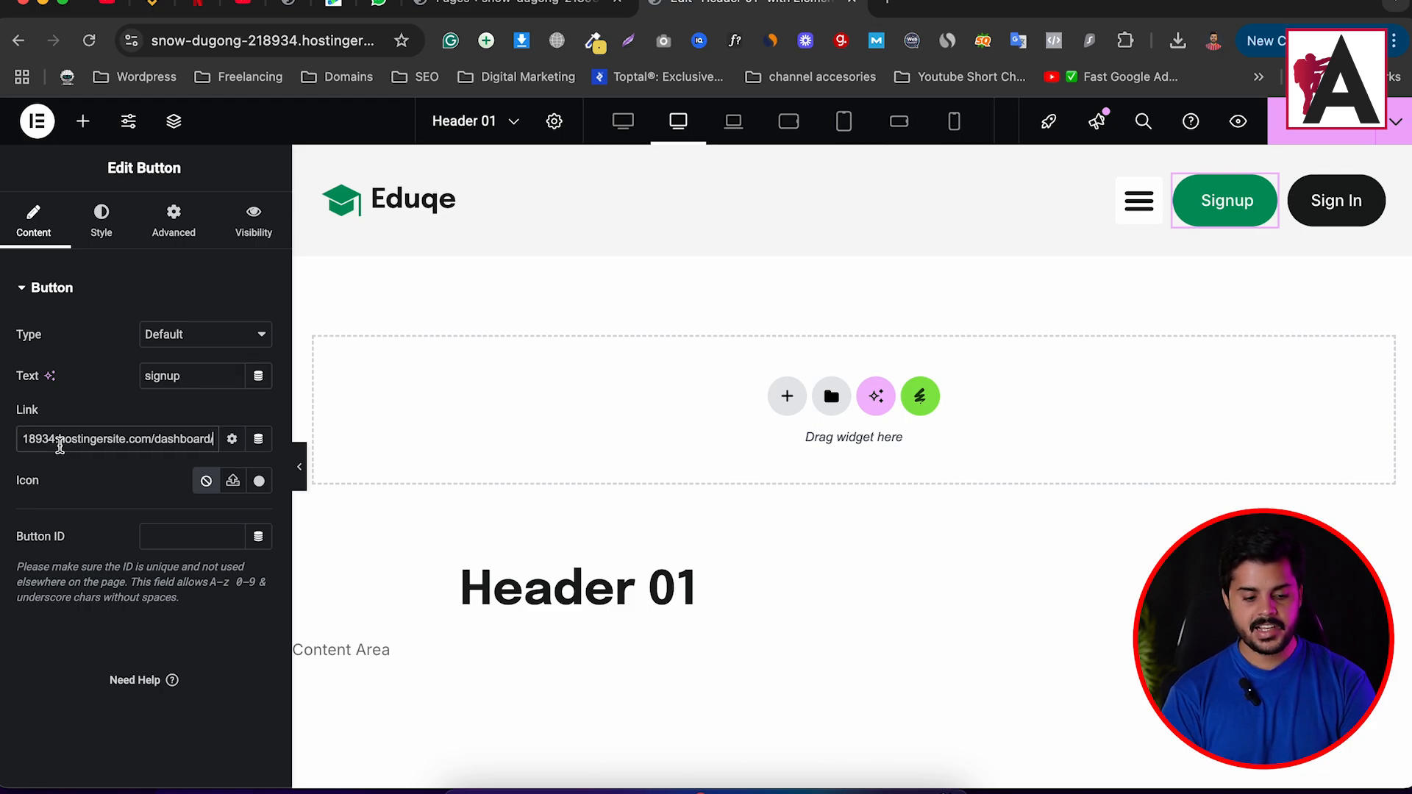
# Paste the Dashboard URL as Sign In's link and correct the label to Sign Up.
pyautogui.click(1336, 200)
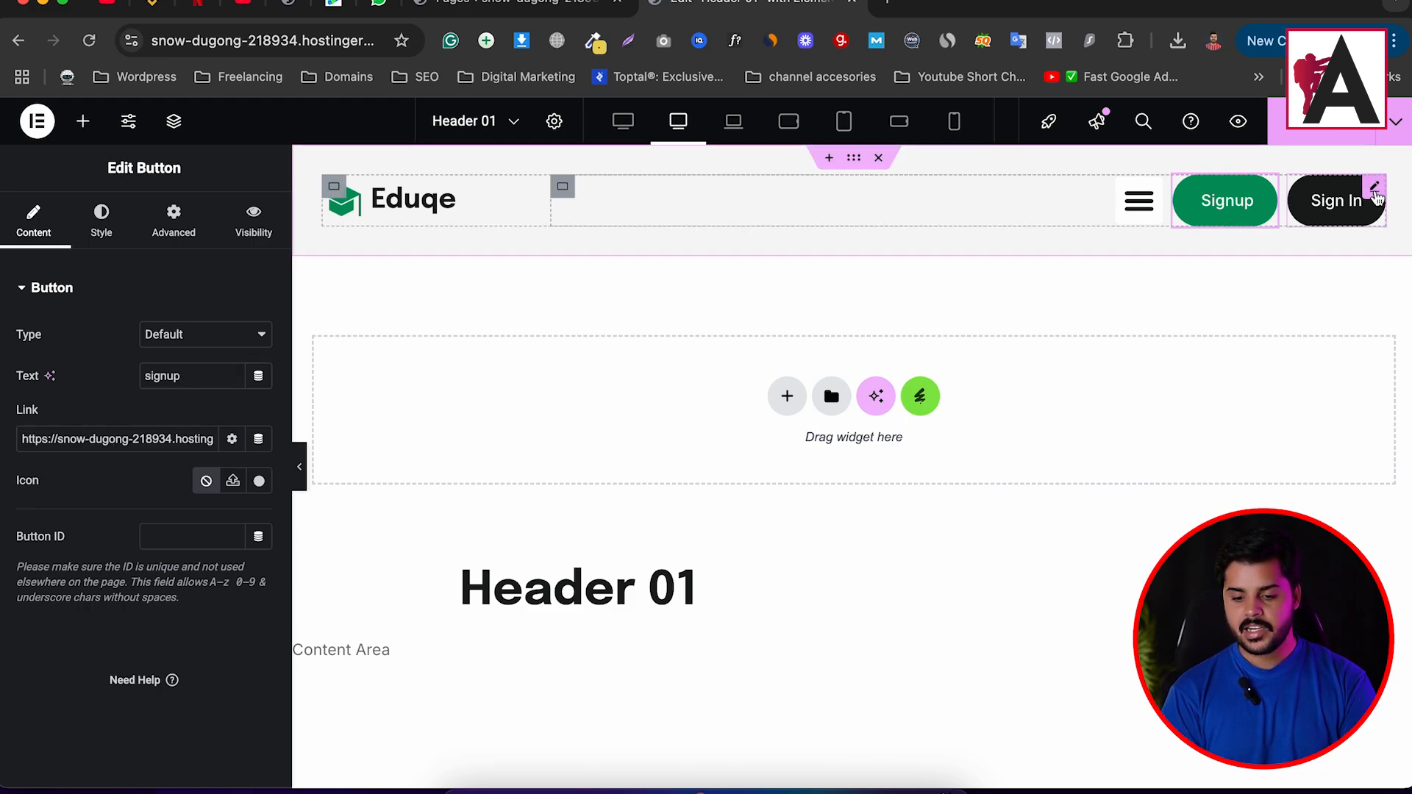
pyautogui.hotkey('ctrl', 'v')
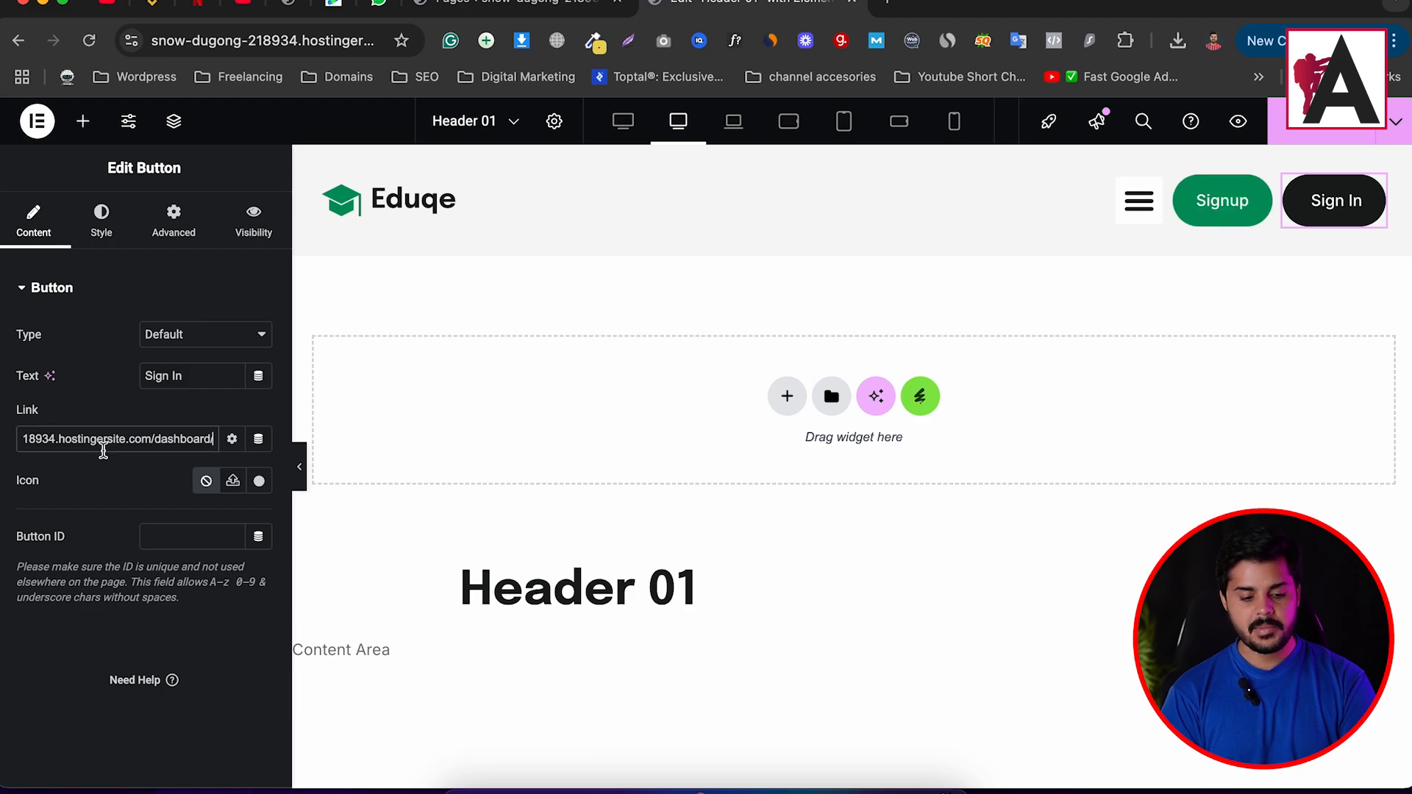
pyautogui.click(190, 378)
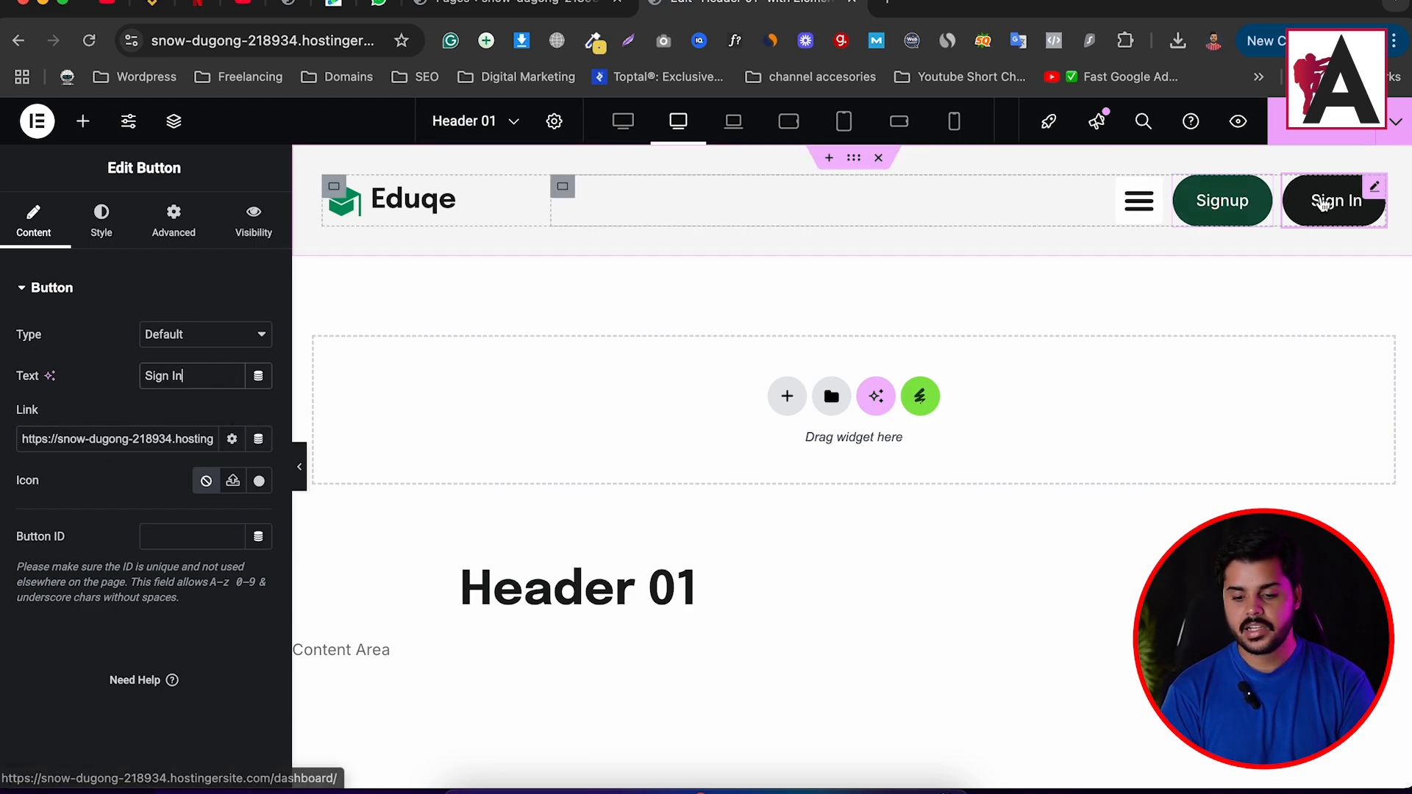
pyautogui.click(1223, 200)
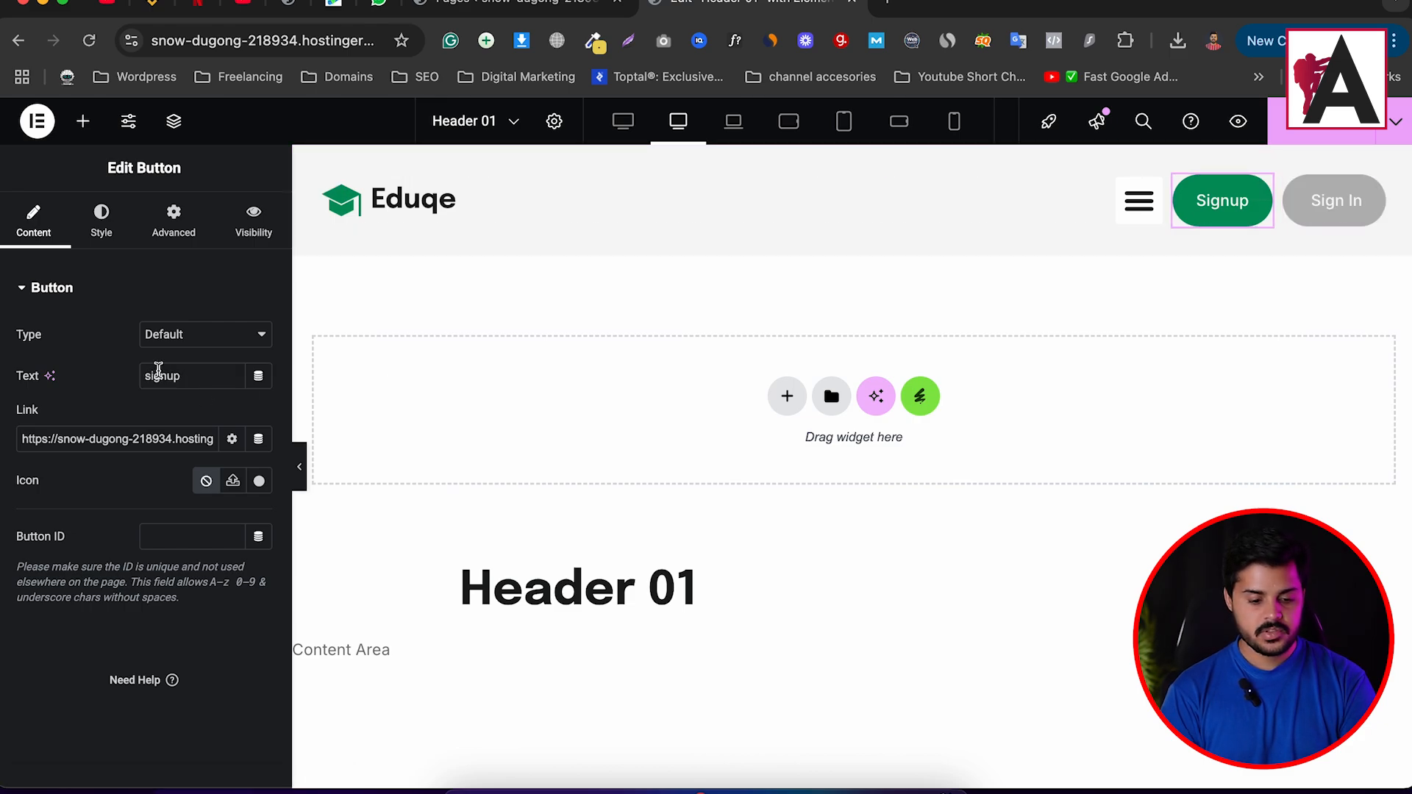
pyautogui.click(167, 376)
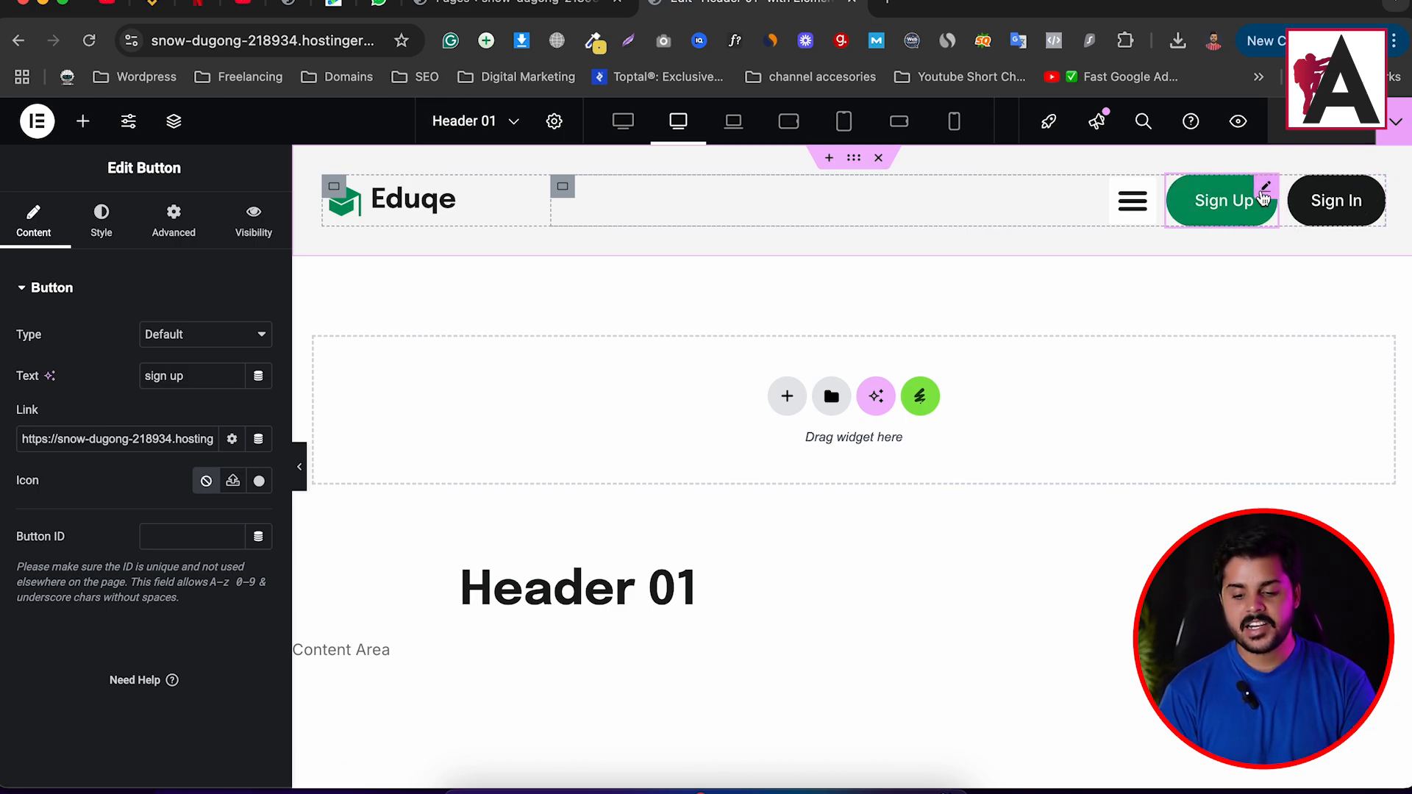
# Duplicate the Sign Up button, label the copy 'My Account' and link it to the Dashboard page.
pyautogui.rightClick(1262, 195)
pyautogui.click(1233, 253)
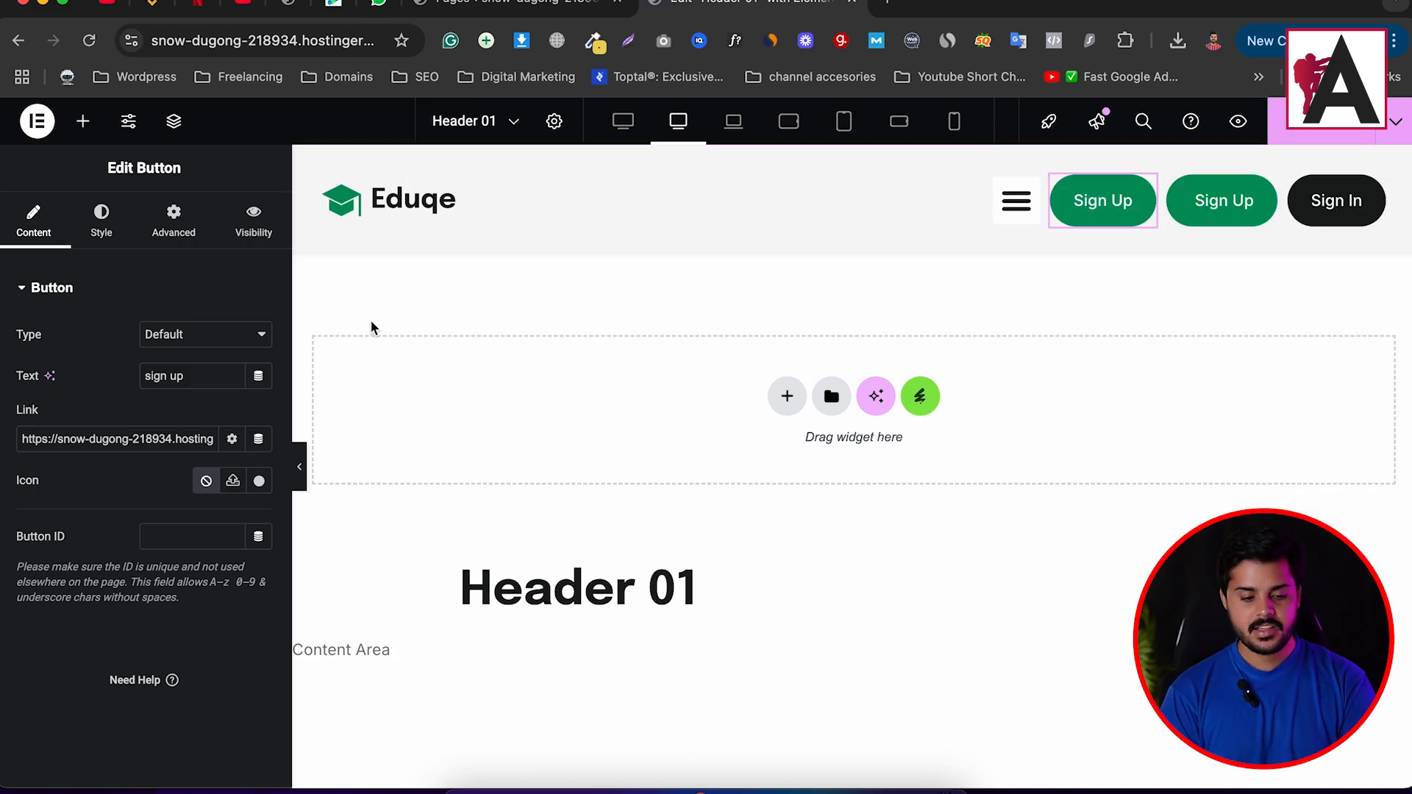
pyautogui.tripleClick(195, 375)
pyautogui.write('My ')
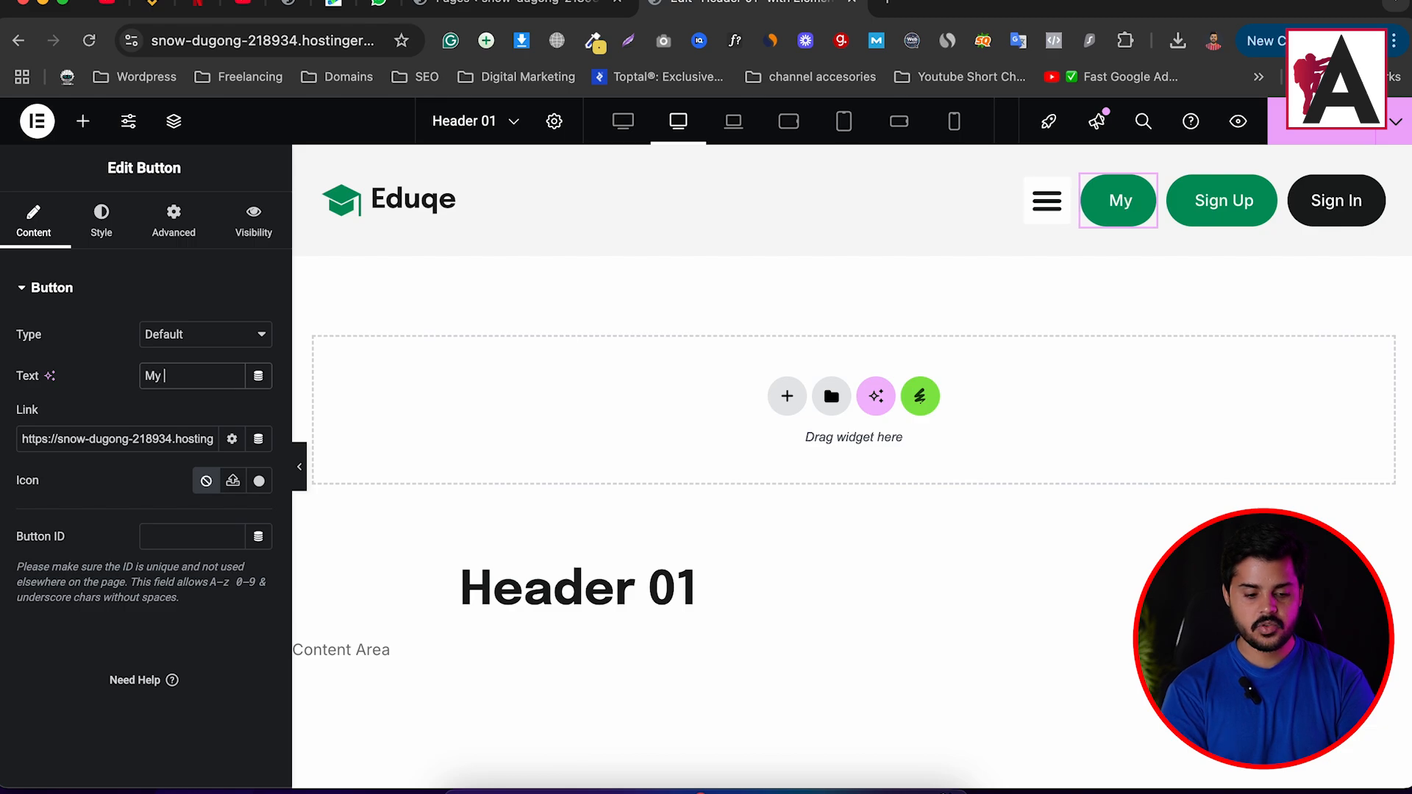
pyautogui.write('Accoun =')
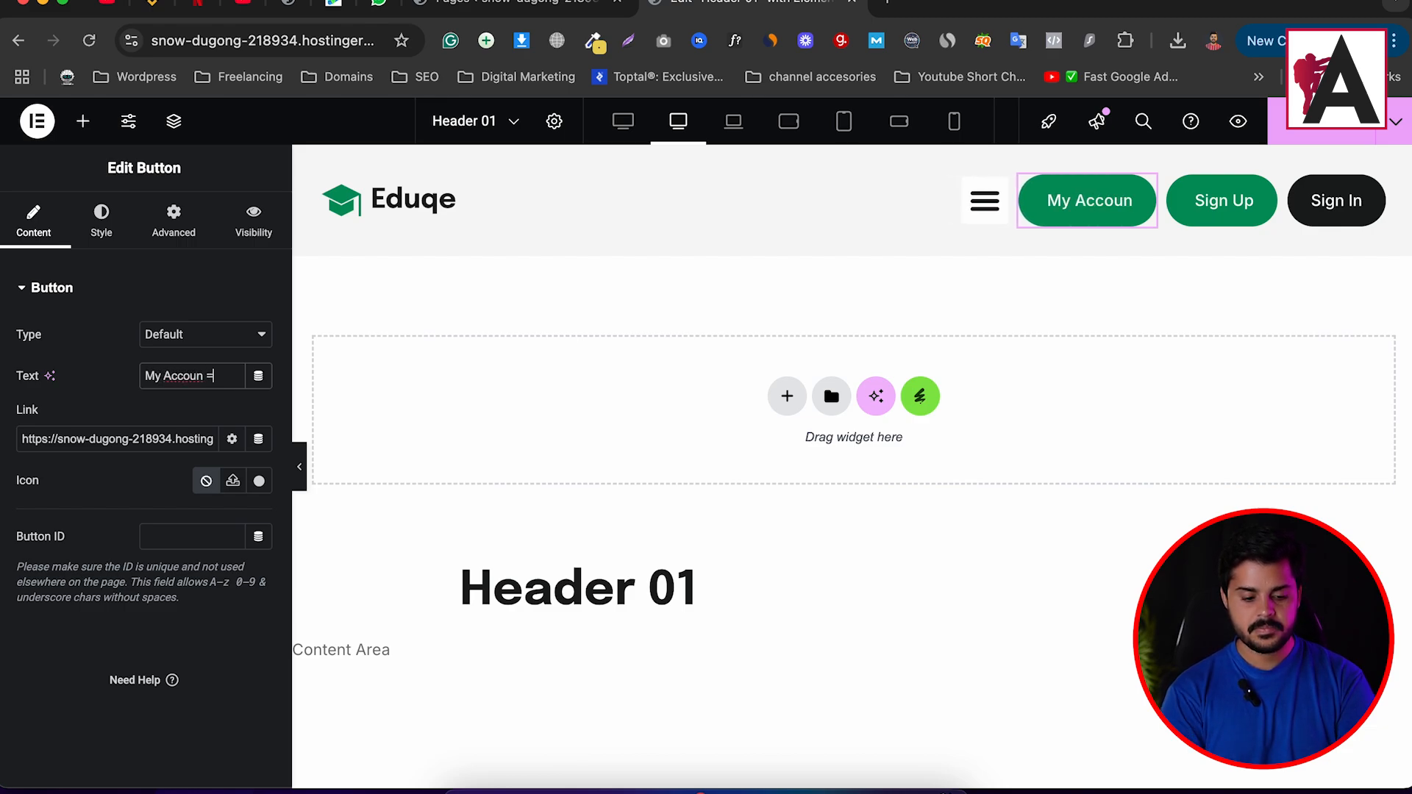
pyautogui.press('BackSpace')
pyautogui.press('BackSpace')
pyautogui.write('t')
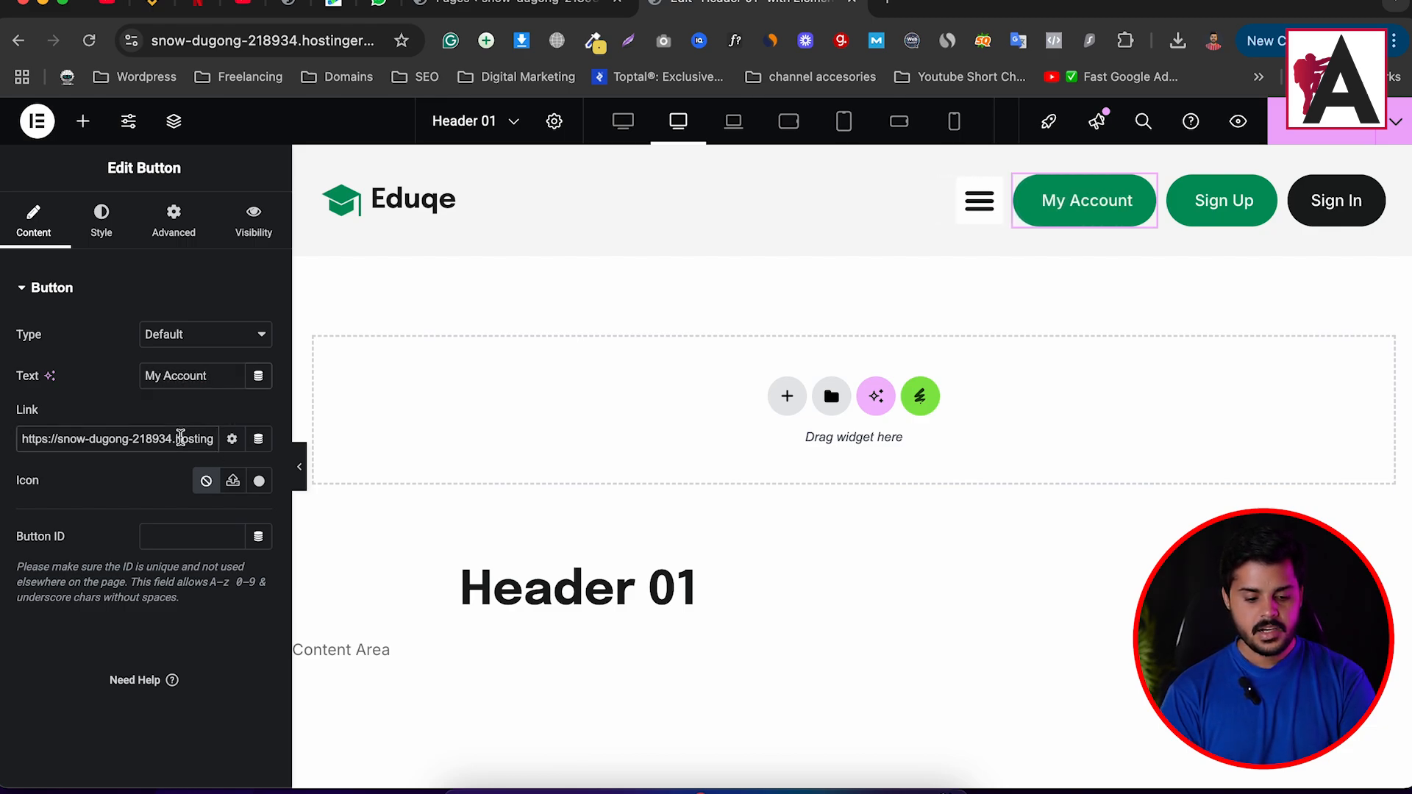
pyautogui.tripleClick(181, 438)
pyautogui.press('super+v')
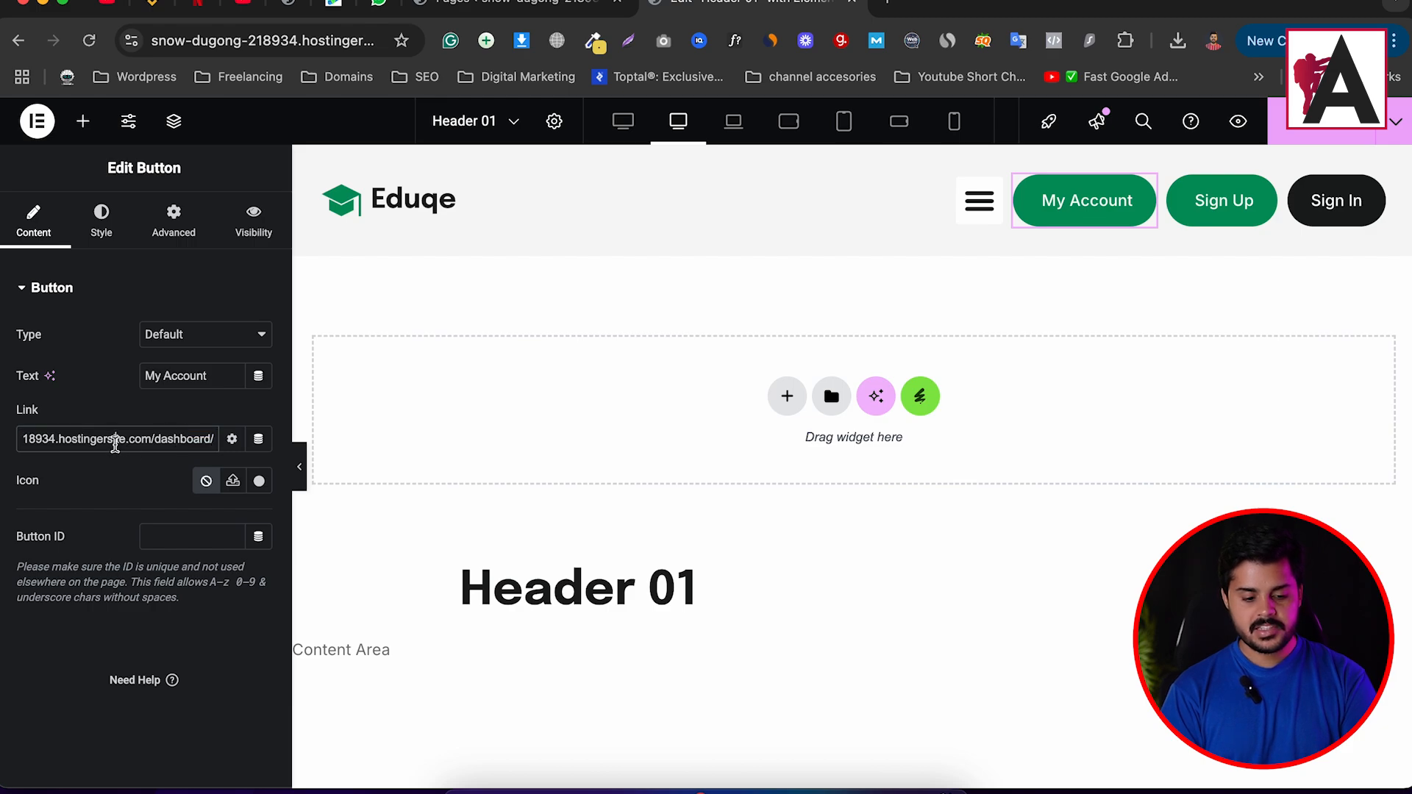
pyautogui.moveTo(115, 443); pyautogui.dragTo(206, 444)
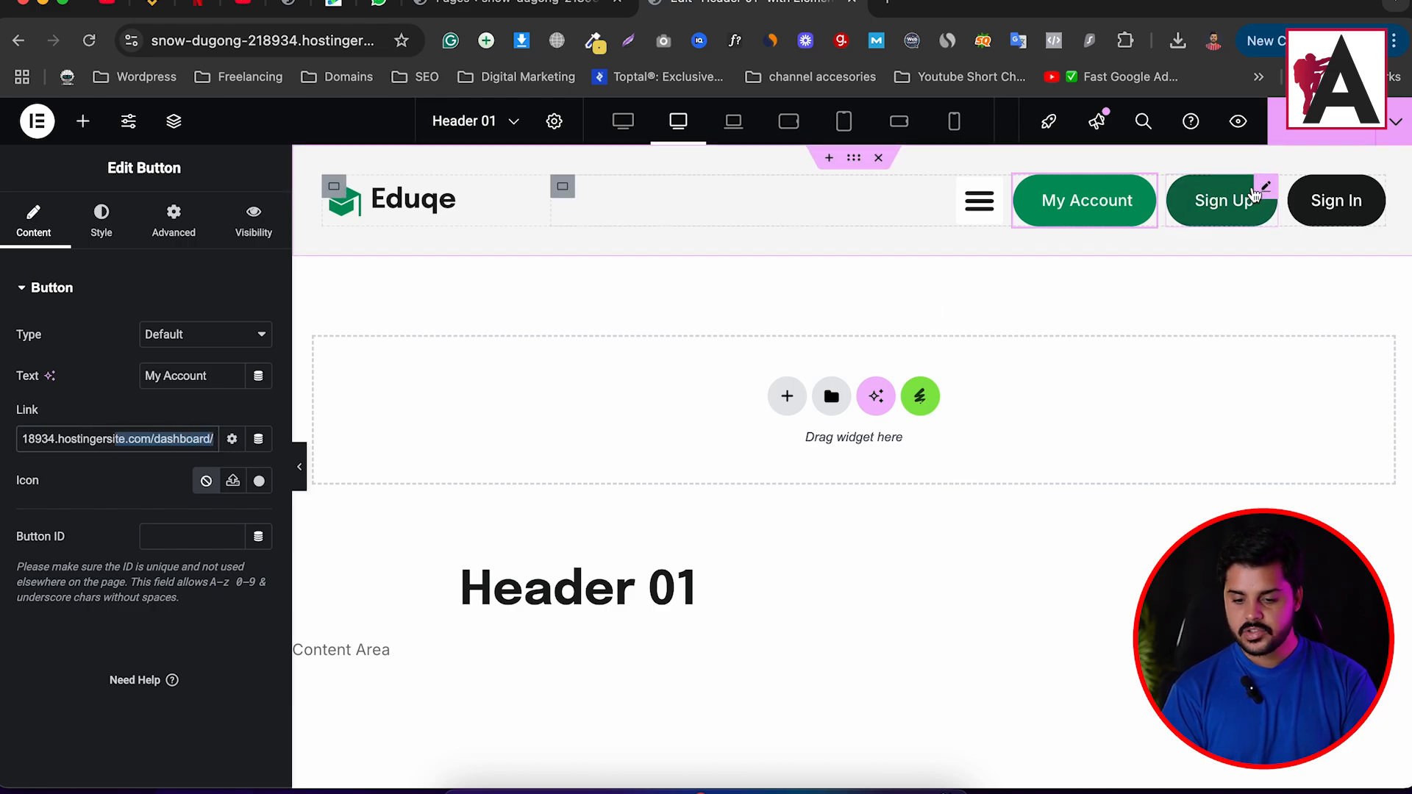
pyautogui.click(1222, 203)
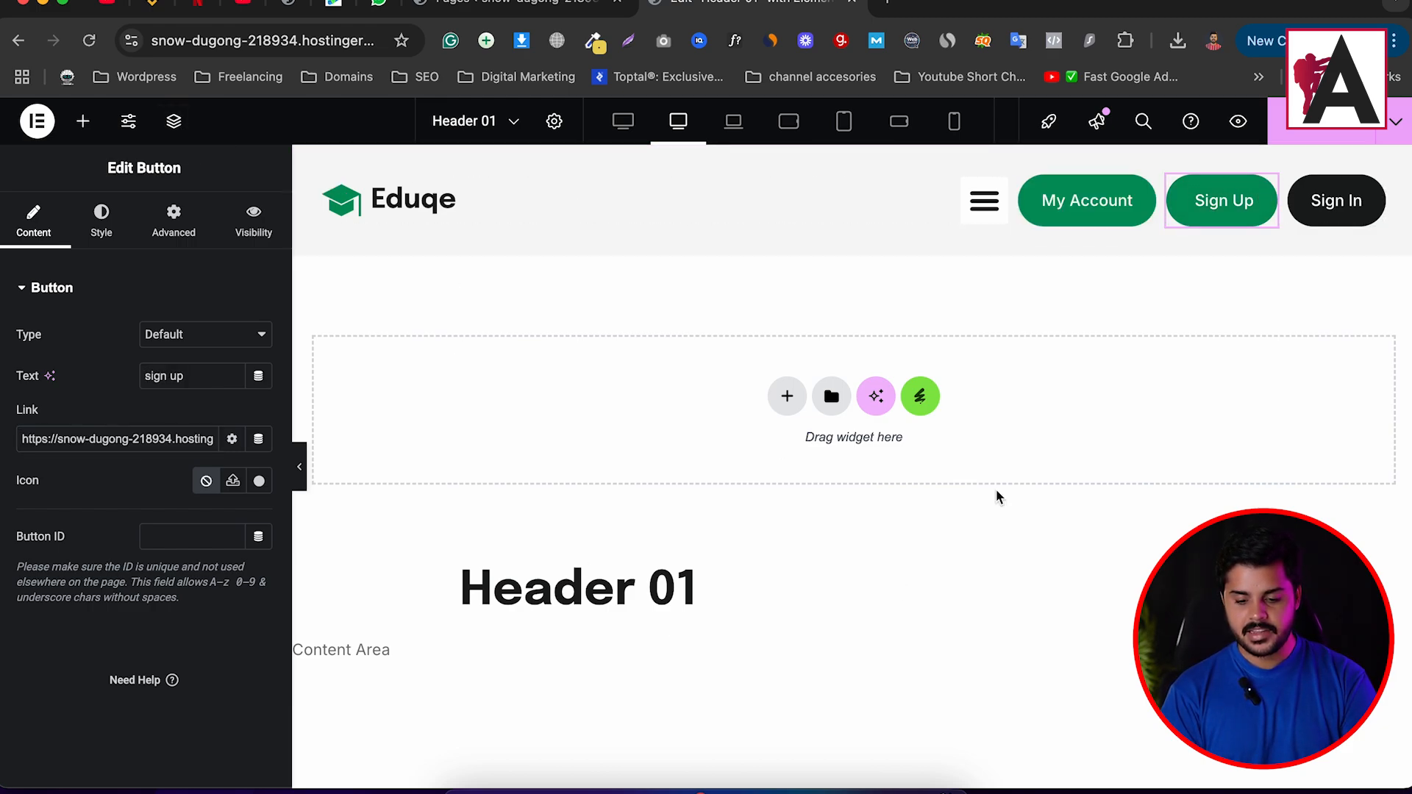
pyautogui.click(1394, 41)
# In a private window, open the dashboard as a guest and copy the Student Registration page's address.
pyautogui.click(1210, 187)
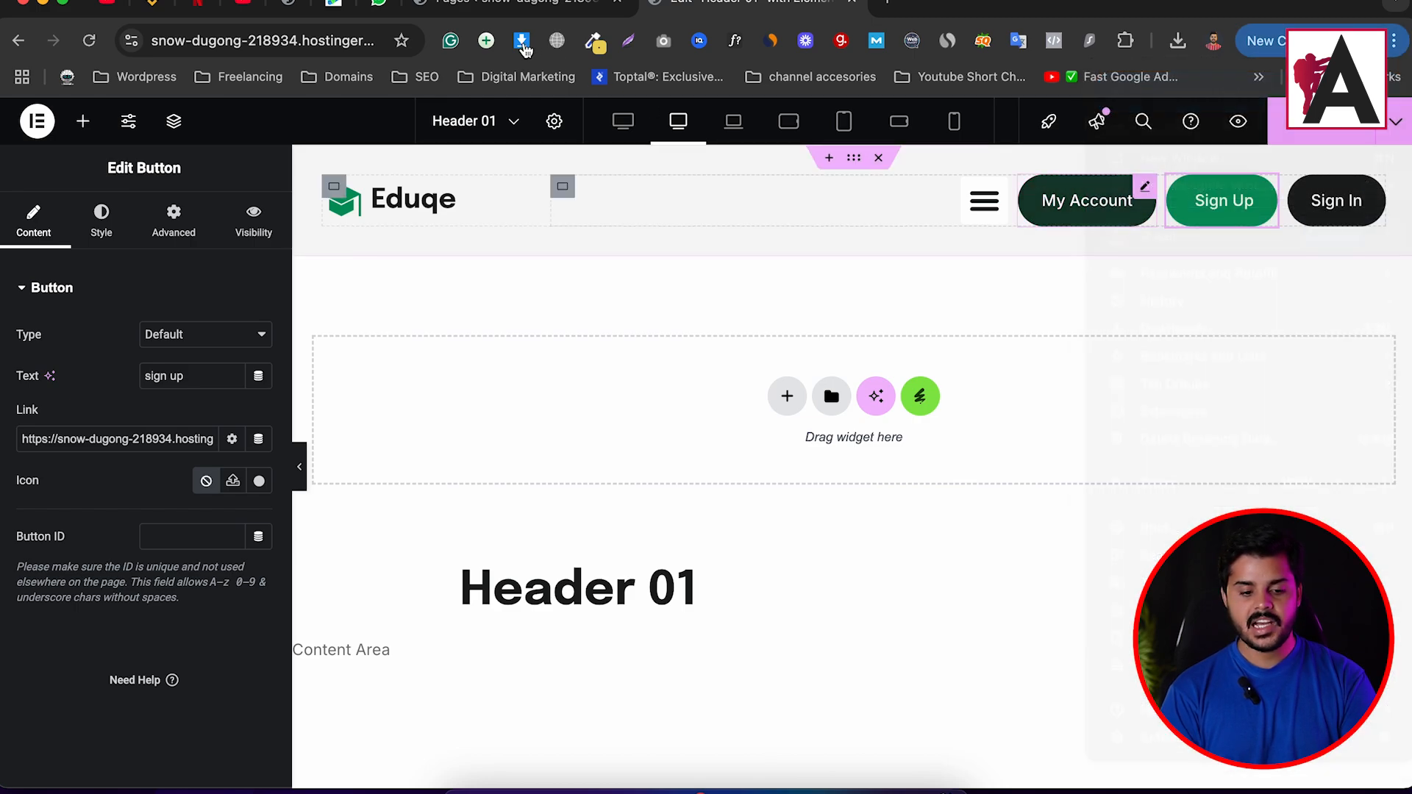
pyautogui.write('snow-dugong-218934.hostingersite.com/dashboard/')
pyautogui.press('Return')
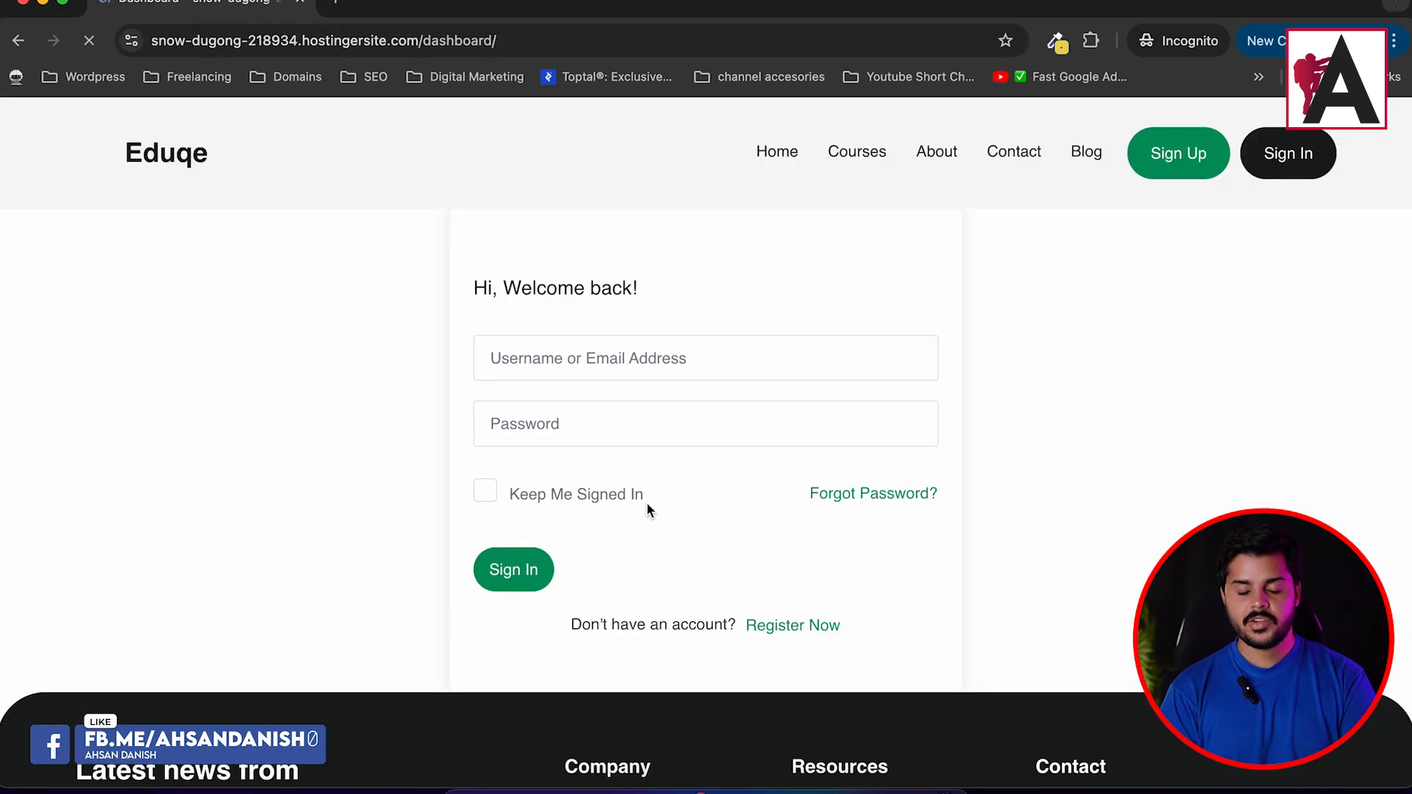
pyautogui.scroll(-2, 647, 504)
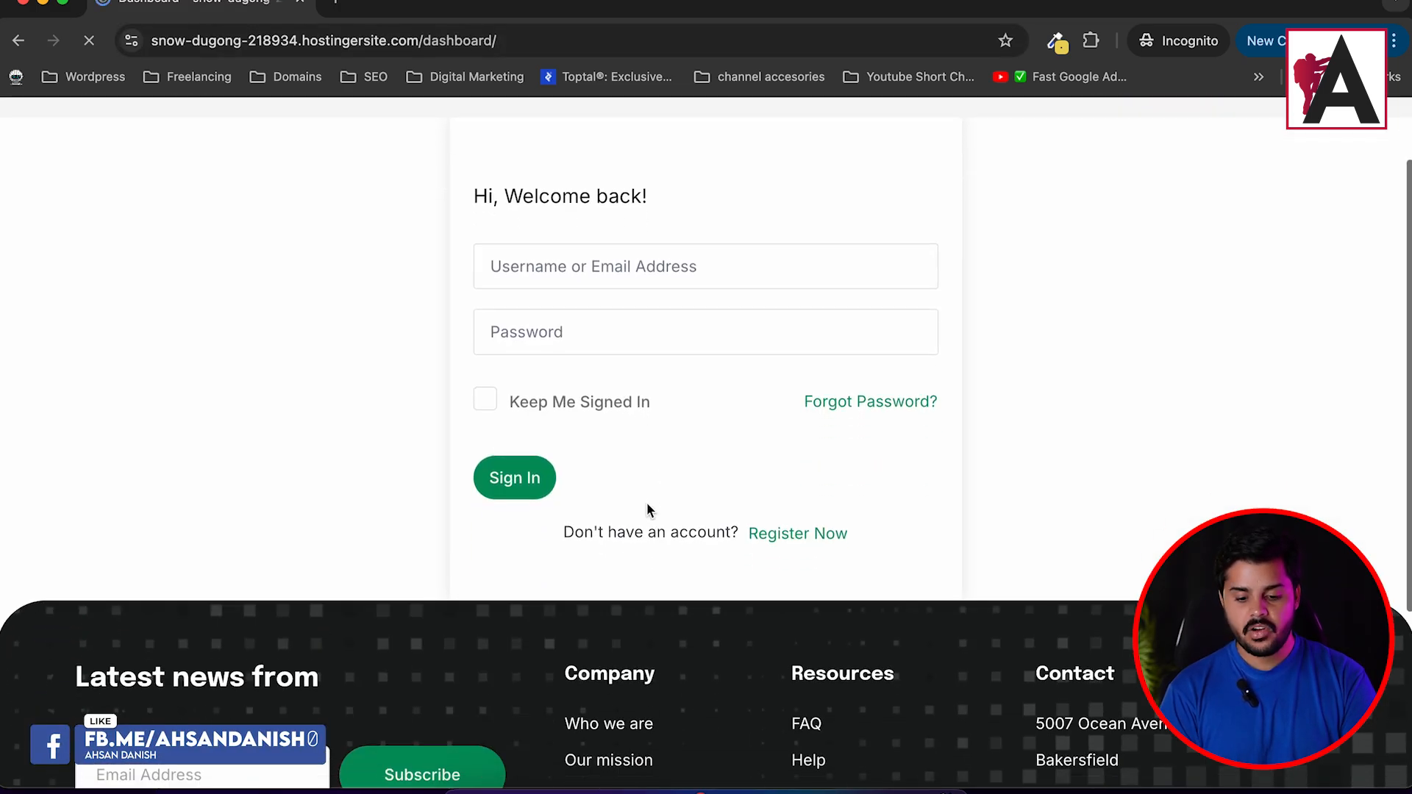
pyautogui.click(796, 541)
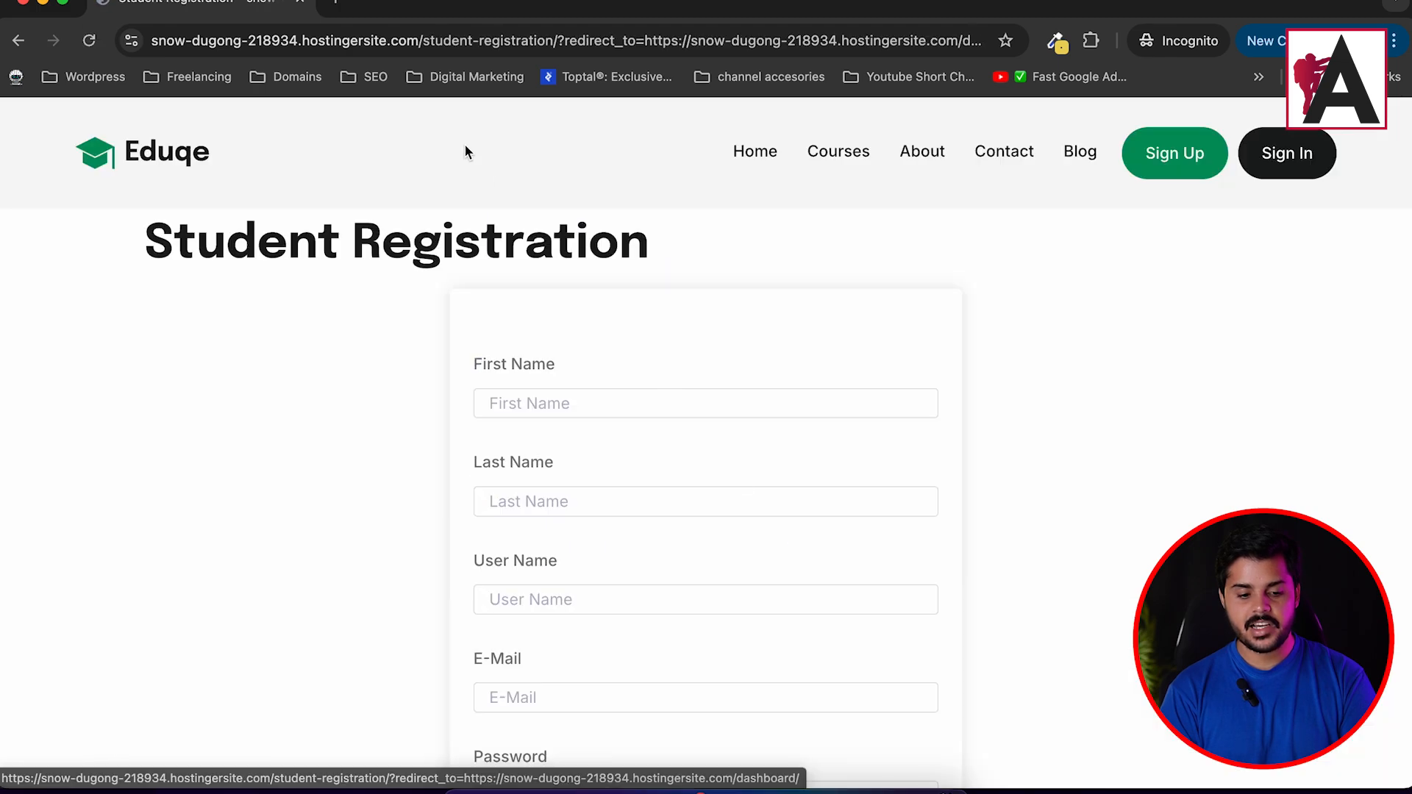
pyautogui.click(498, 41)
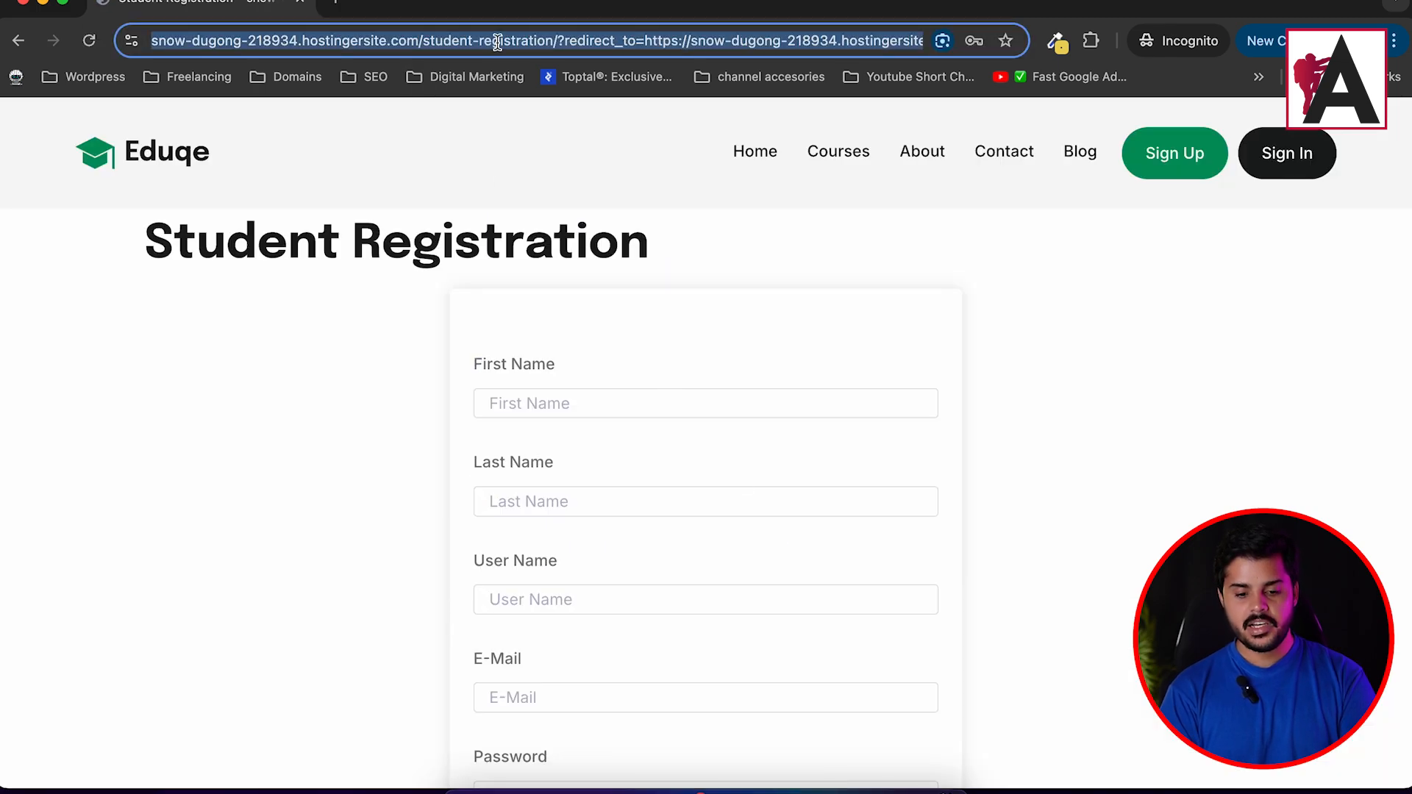
pyautogui.click(22, 4)
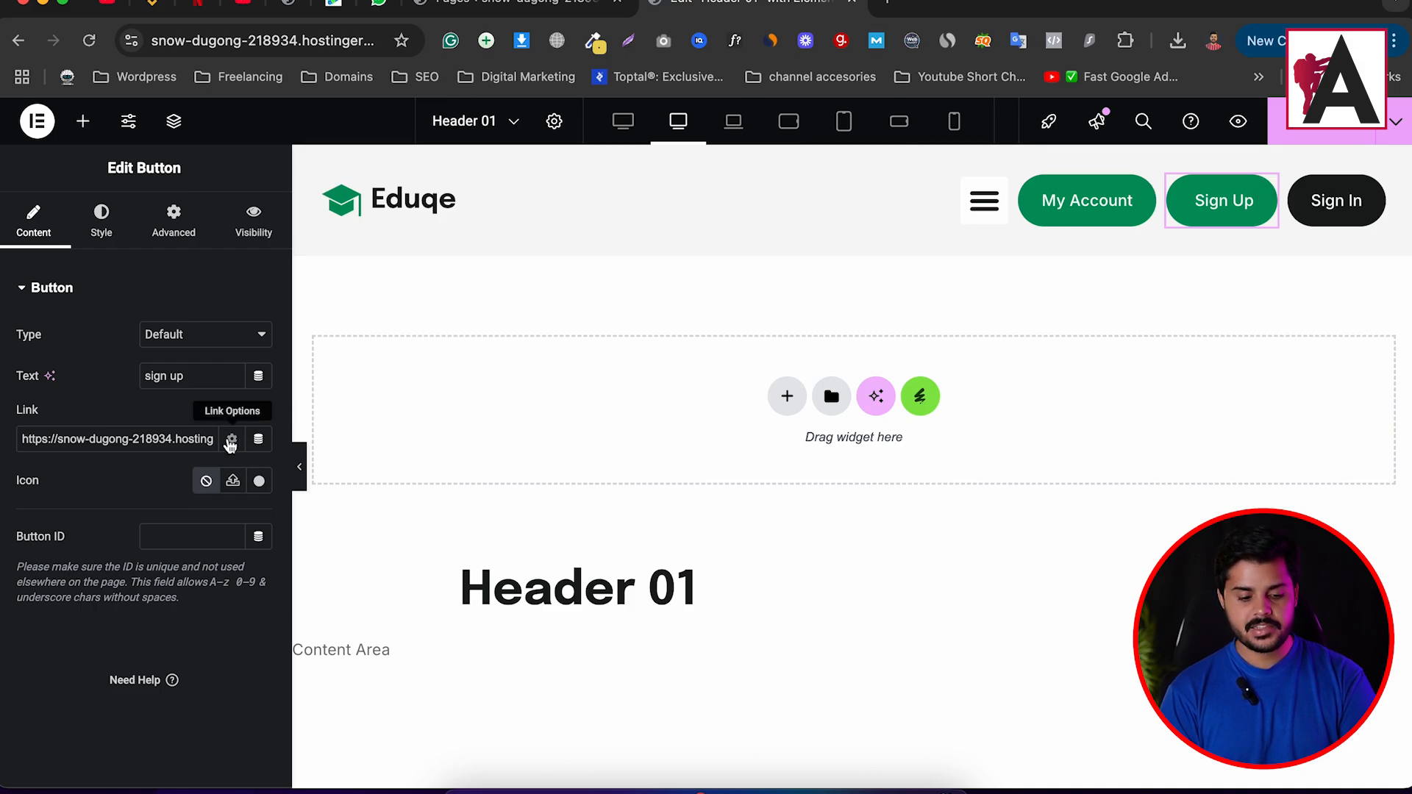
# Replace the Sign Up button's link with the Student Registration page URL.
pyautogui.tripleClick(164, 441)
pyautogui.press('super+v')
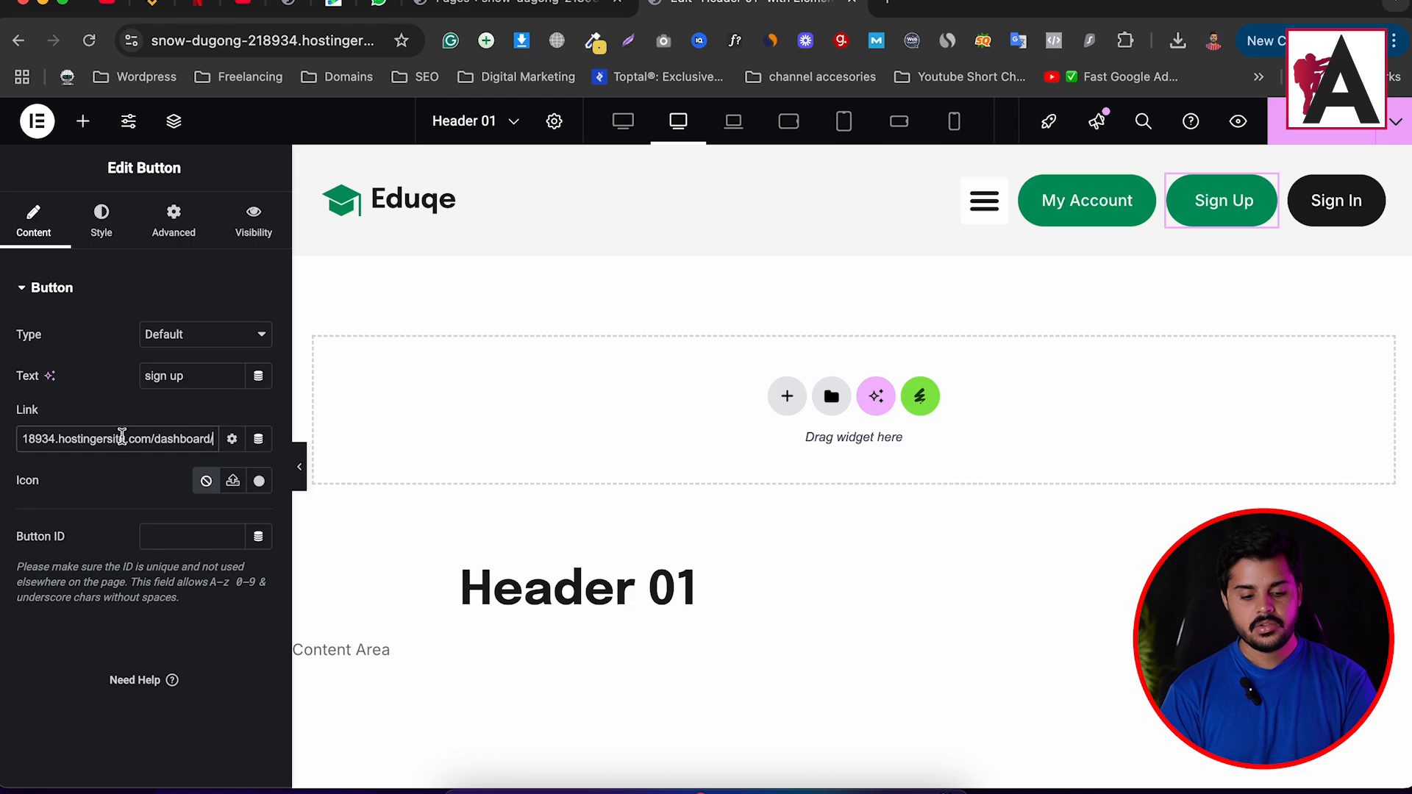
pyautogui.moveTo(119, 438); pyautogui.dragTo(358, 441)
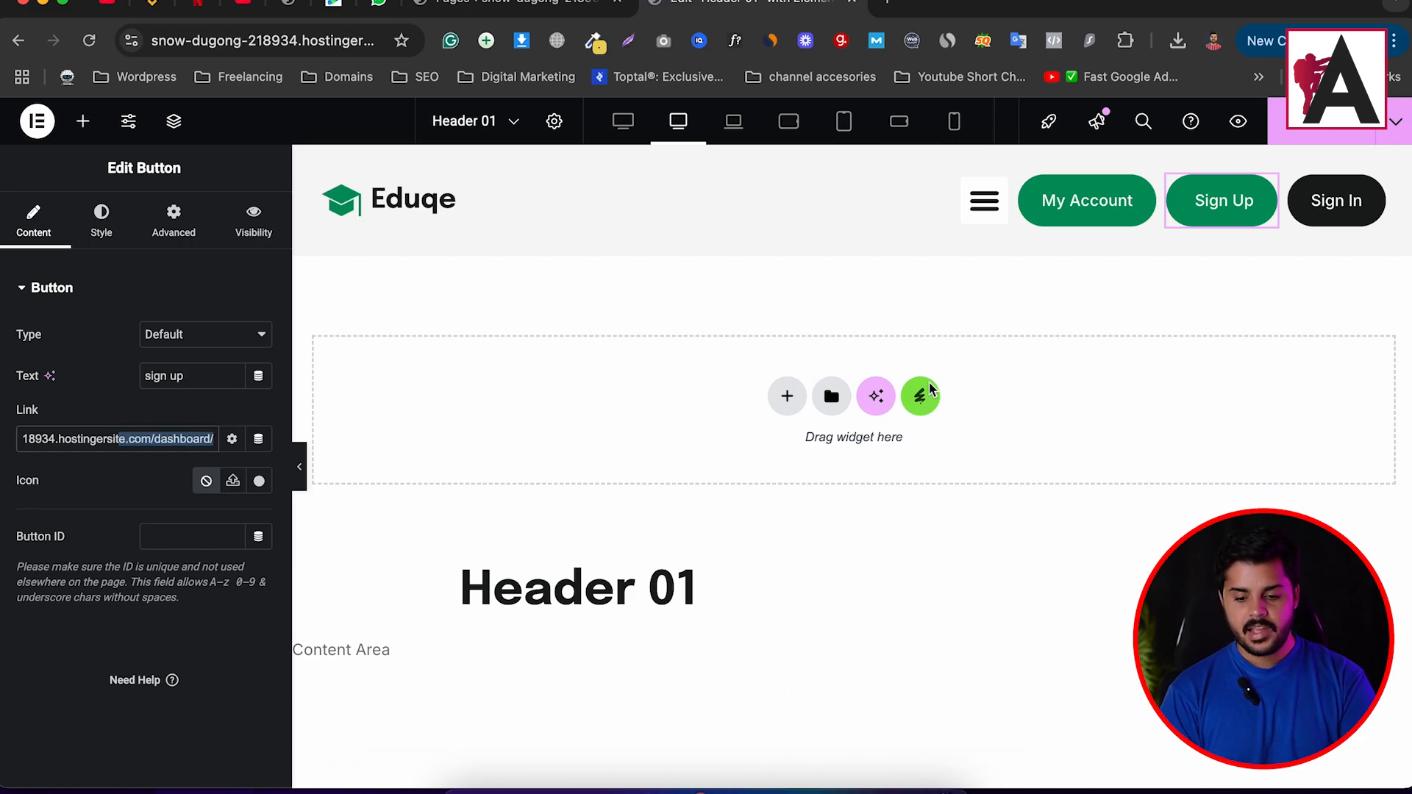
pyautogui.click(1142, 269)
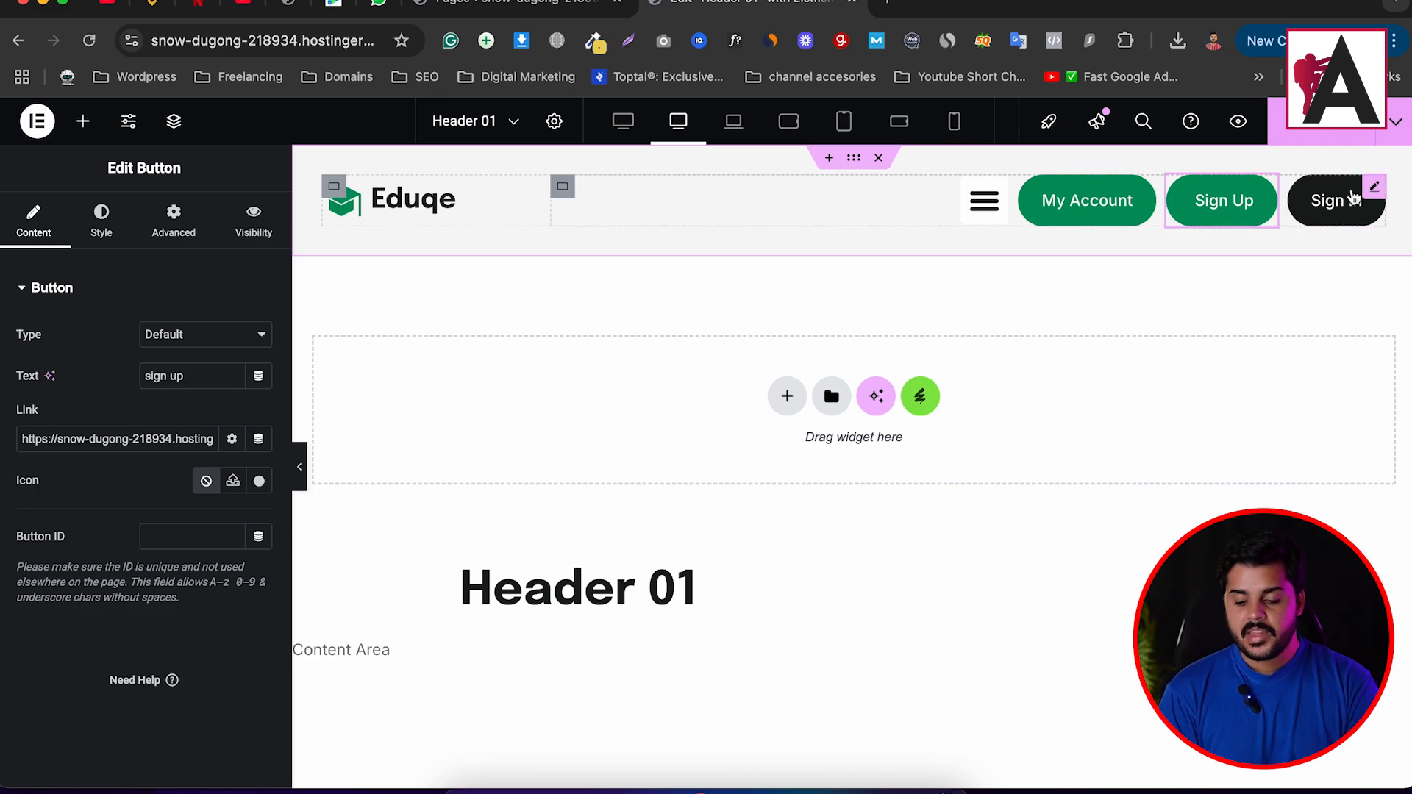
pyautogui.click(1125, 200)
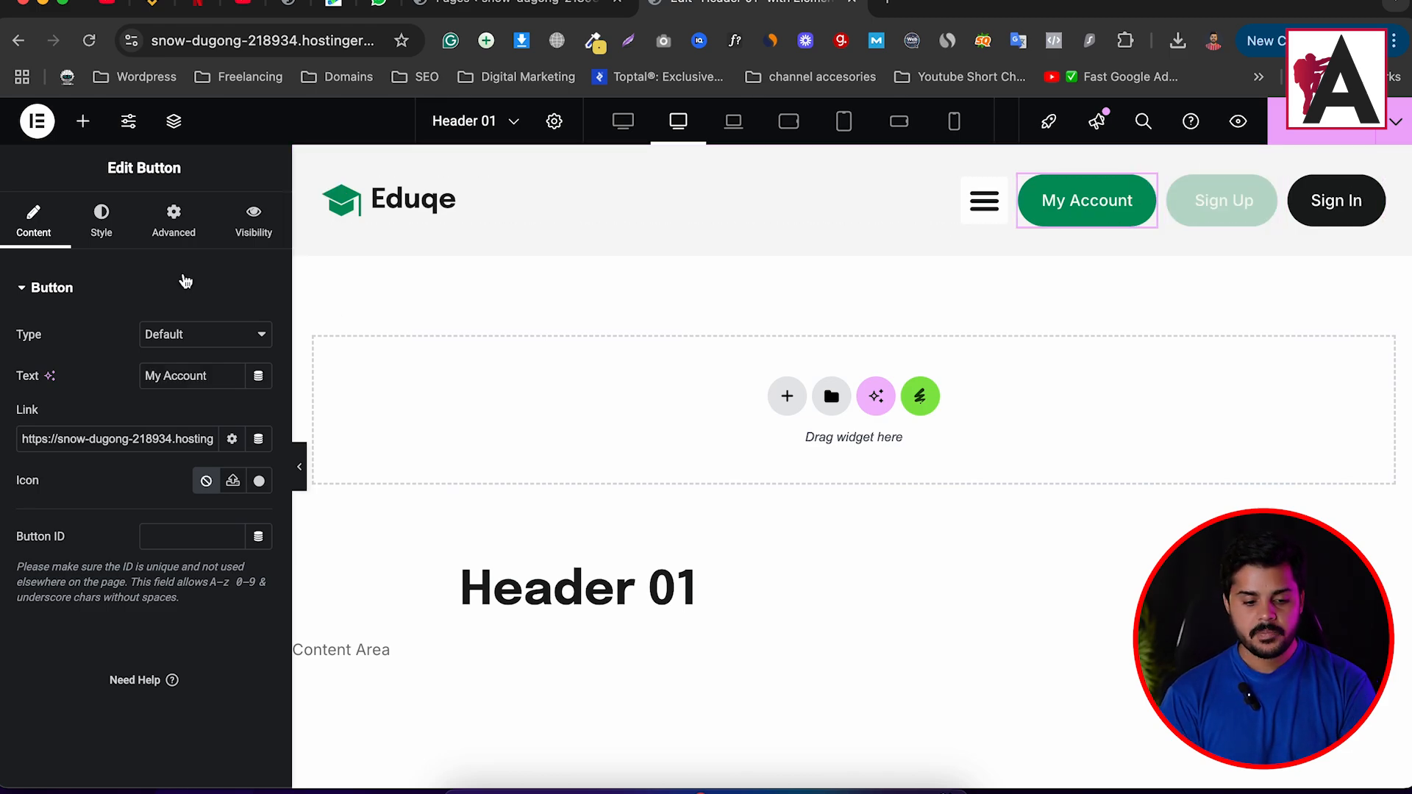
# Enable Visibility Logic on the My Account button with a Show action and all conditions required.
pyautogui.click(250, 233)
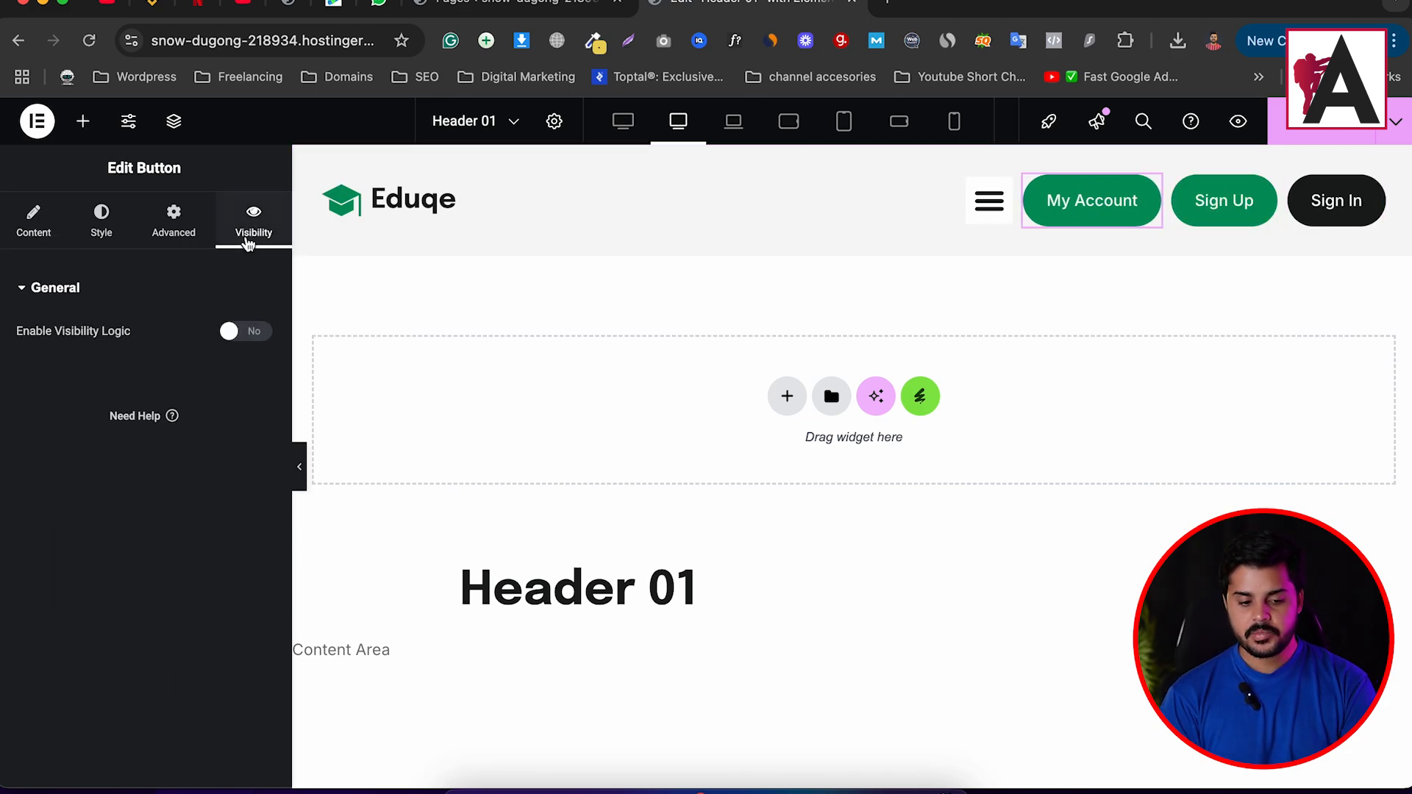
pyautogui.click(253, 333)
pyautogui.scroll(-2, 148, 338)
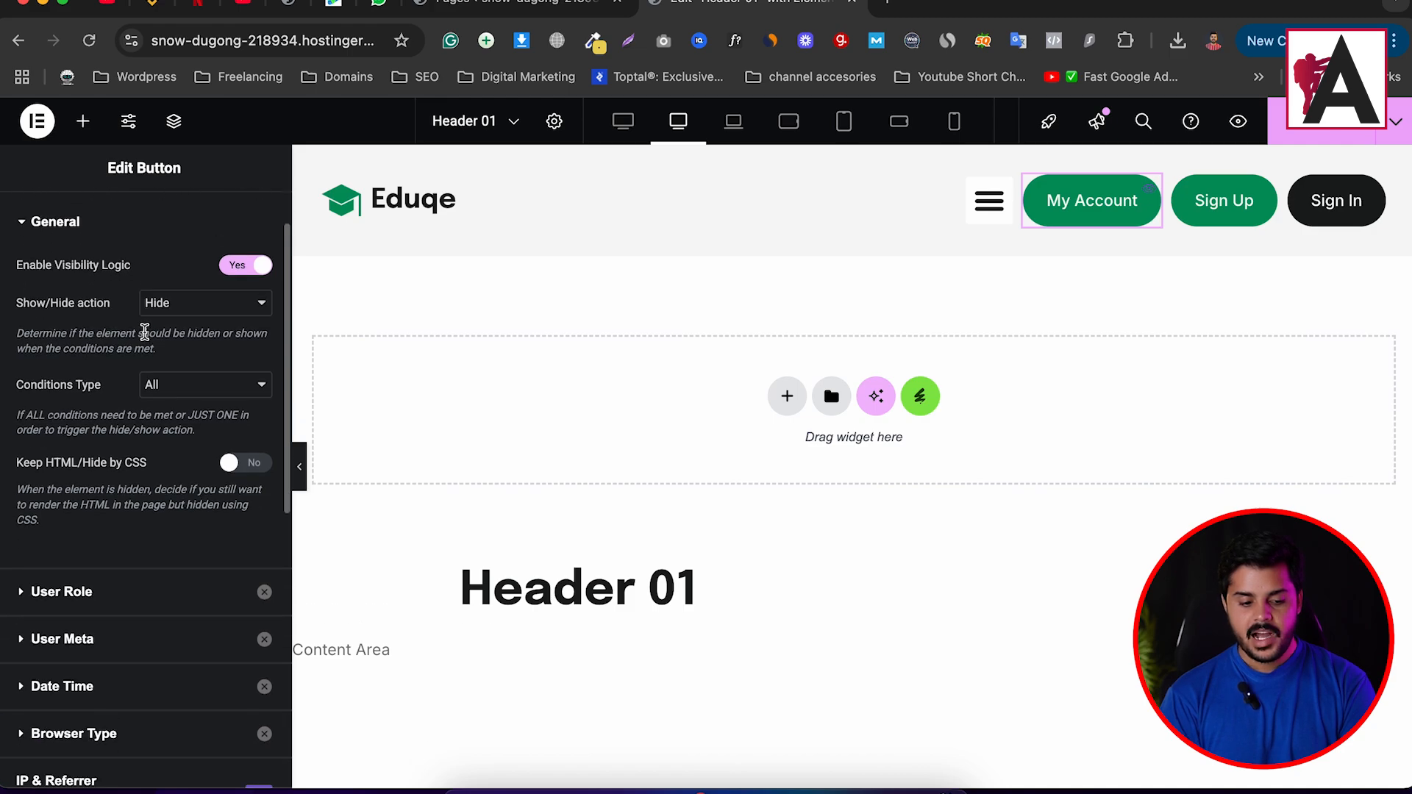
pyautogui.click(210, 309)
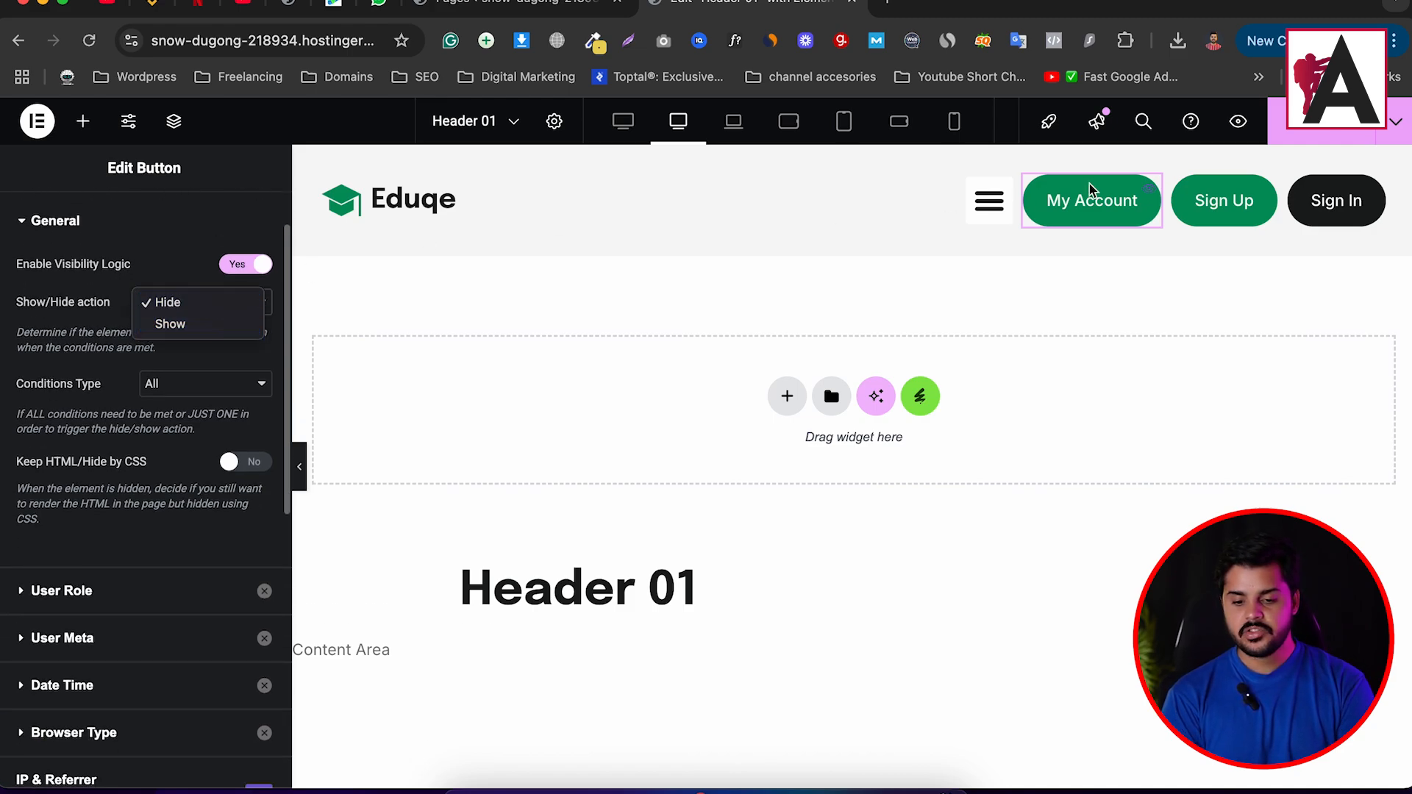
pyautogui.click(170, 307)
pyautogui.click(195, 387)
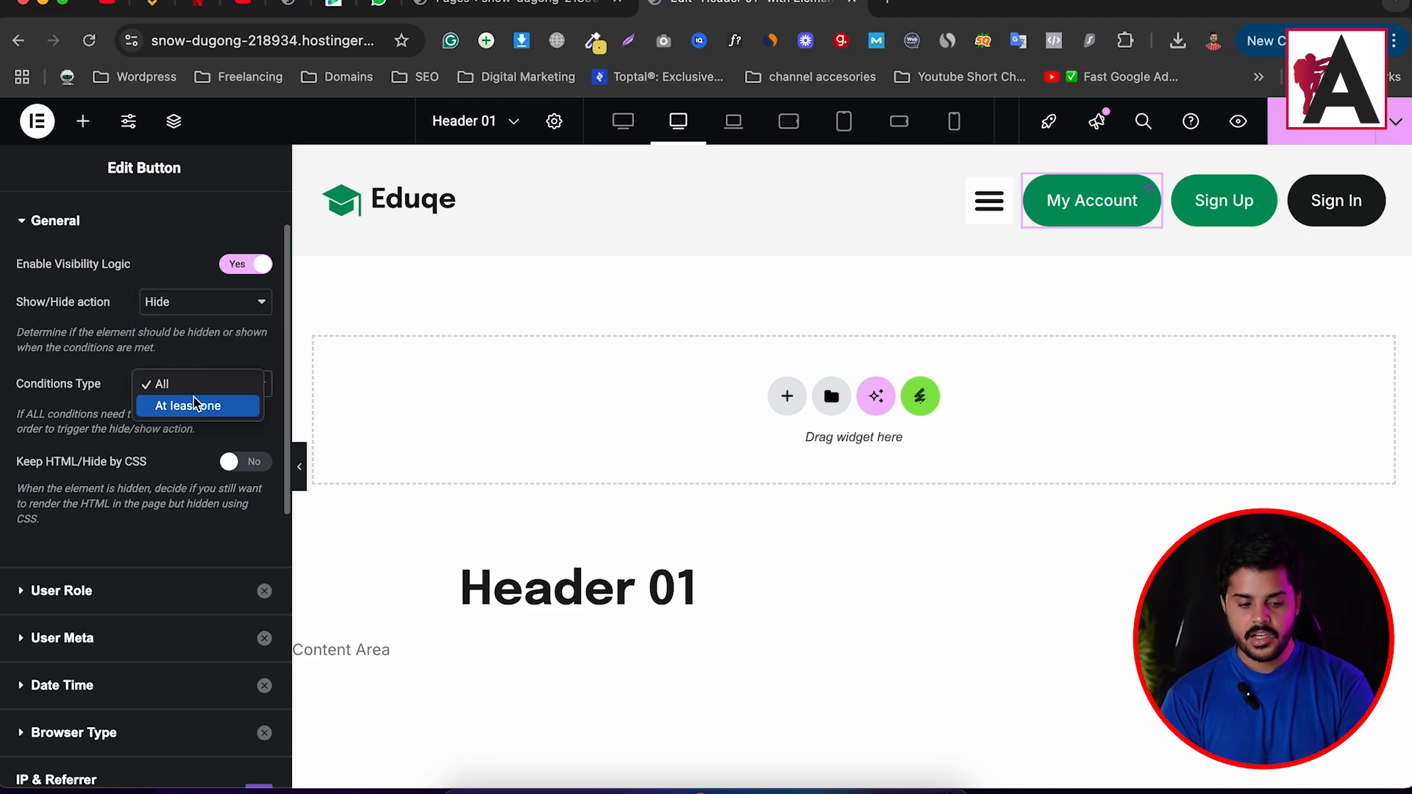
pyautogui.click(204, 353)
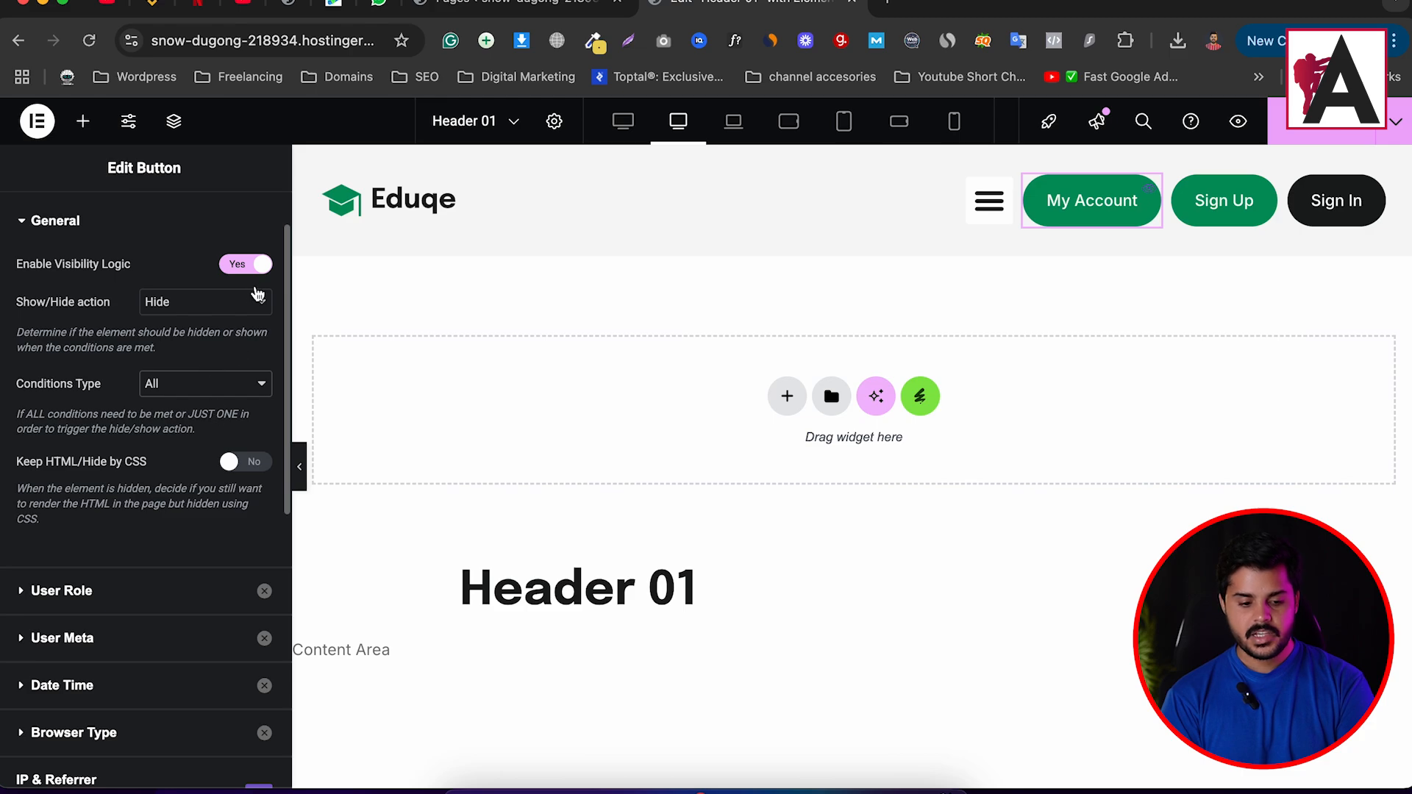
pyautogui.click(252, 302)
pyautogui.click(213, 324)
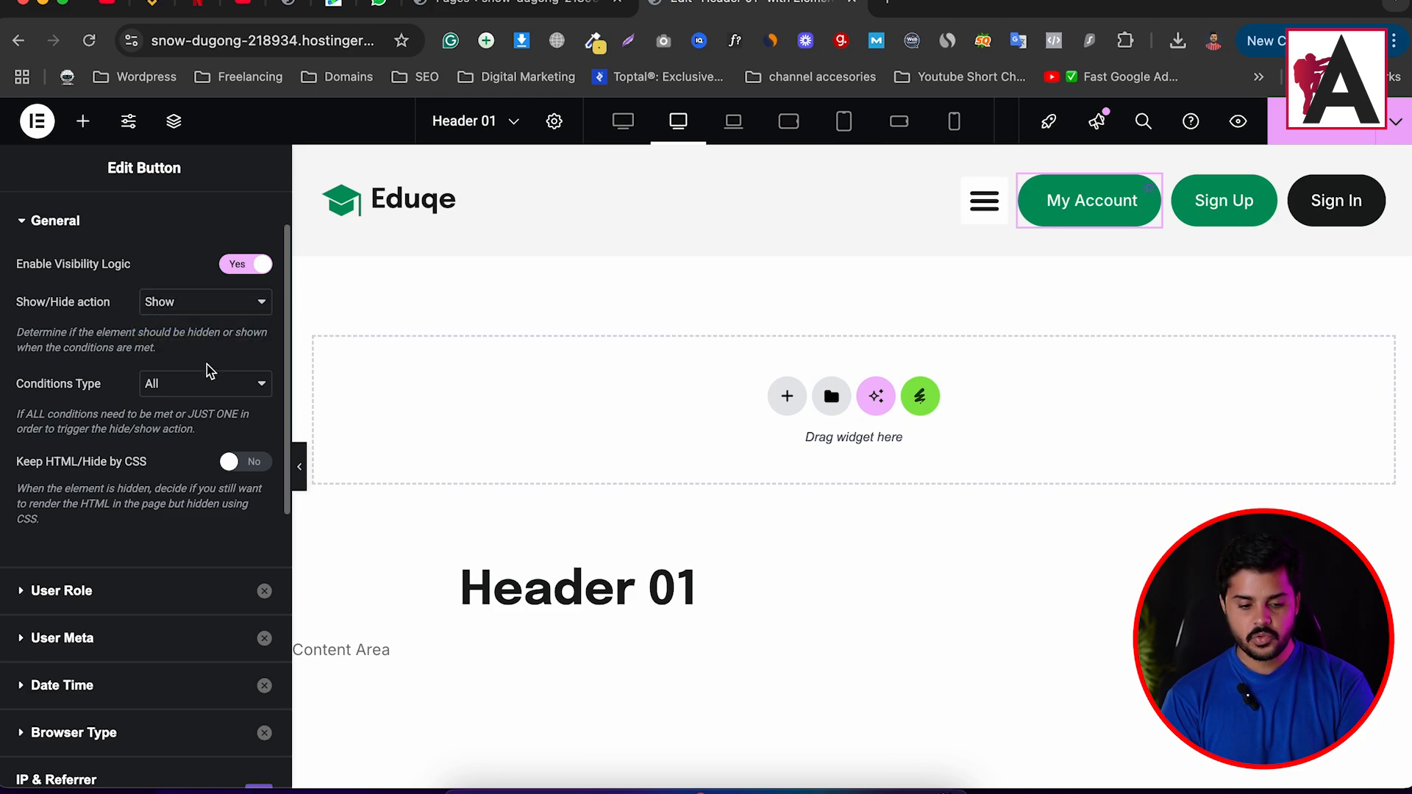
pyautogui.click(176, 389)
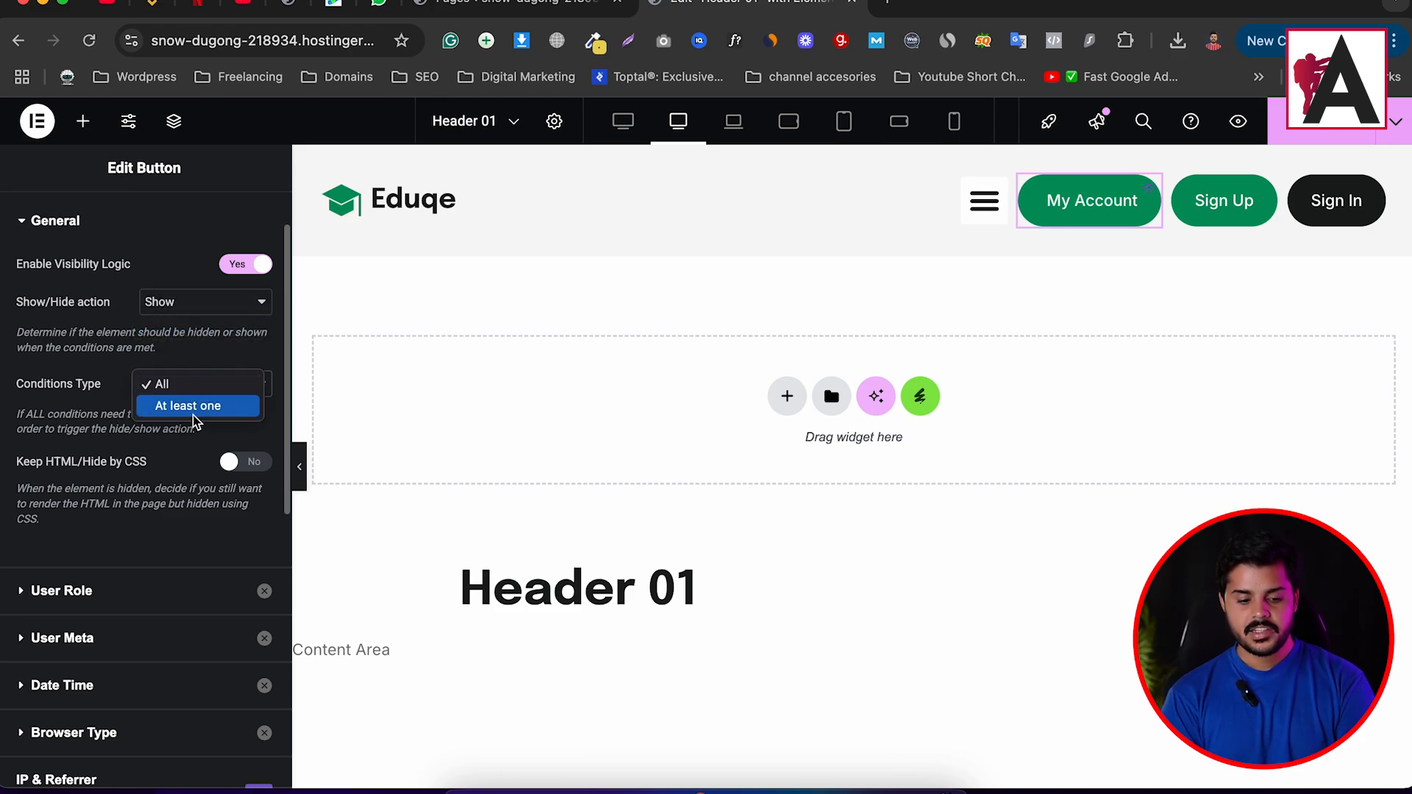
pyautogui.click(191, 385)
pyautogui.scroll(-2, 155, 449)
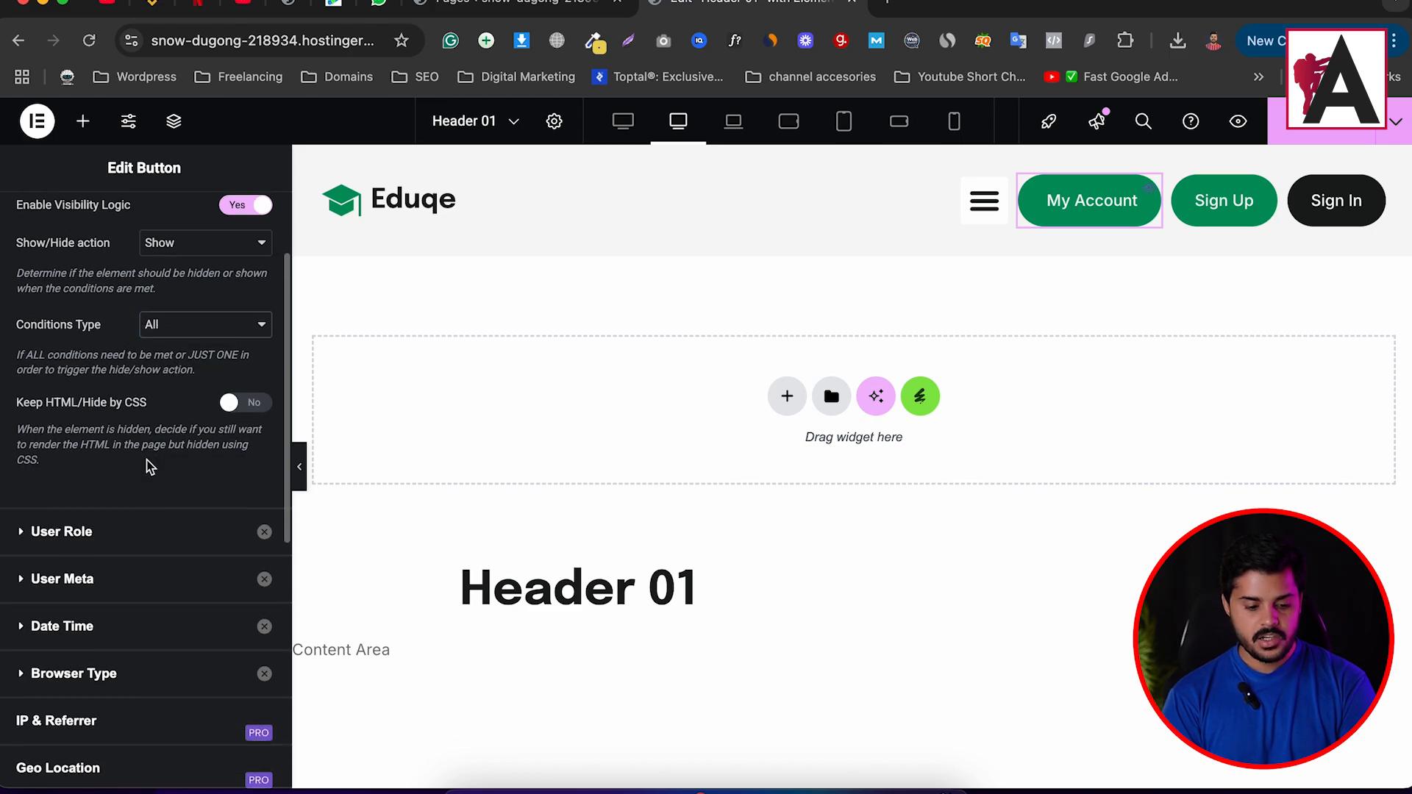
# Turn on the User Role condition and restrict My Account to Logged in users.
pyautogui.click(27, 531)
pyautogui.scroll(-1, 123, 464)
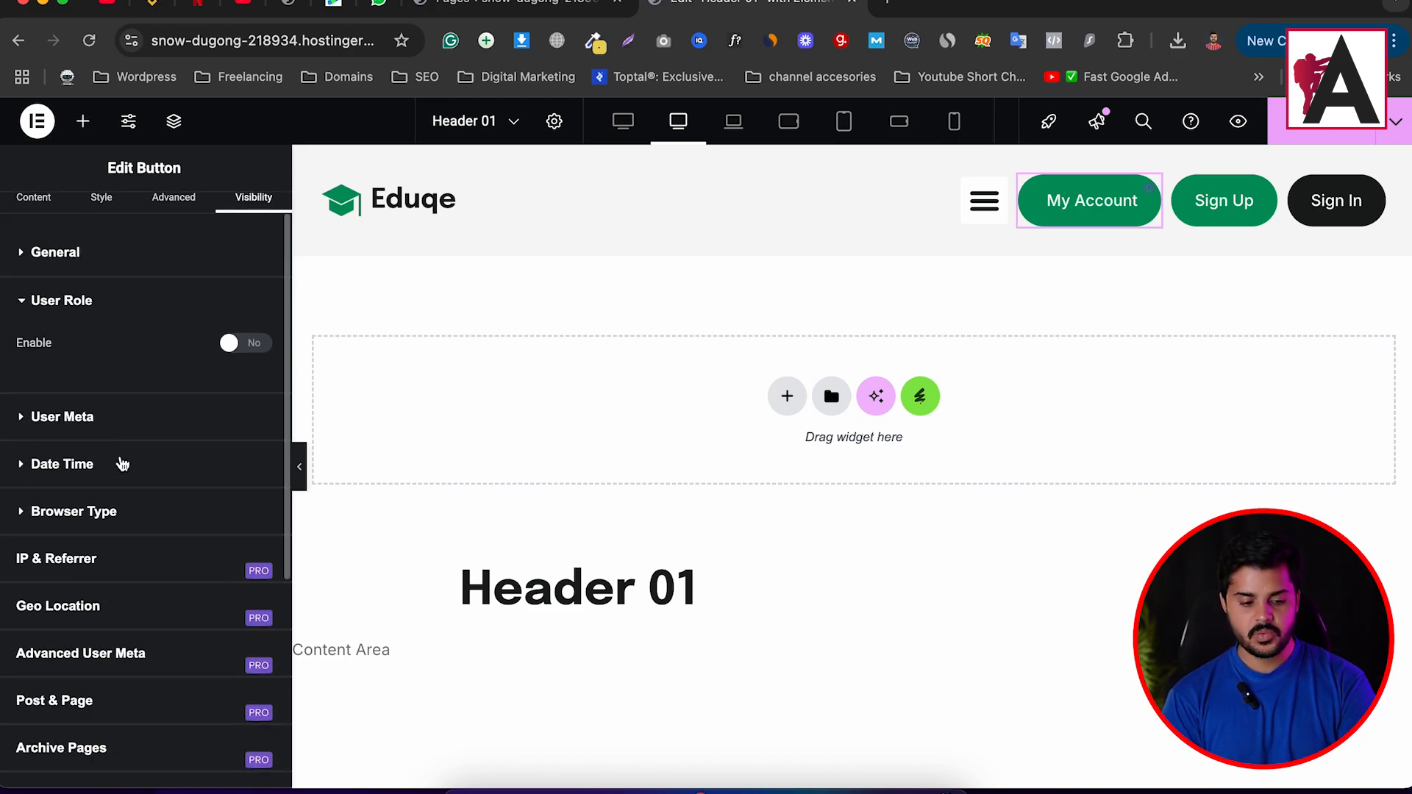
pyautogui.scroll(1, 123, 464)
pyautogui.click(250, 376)
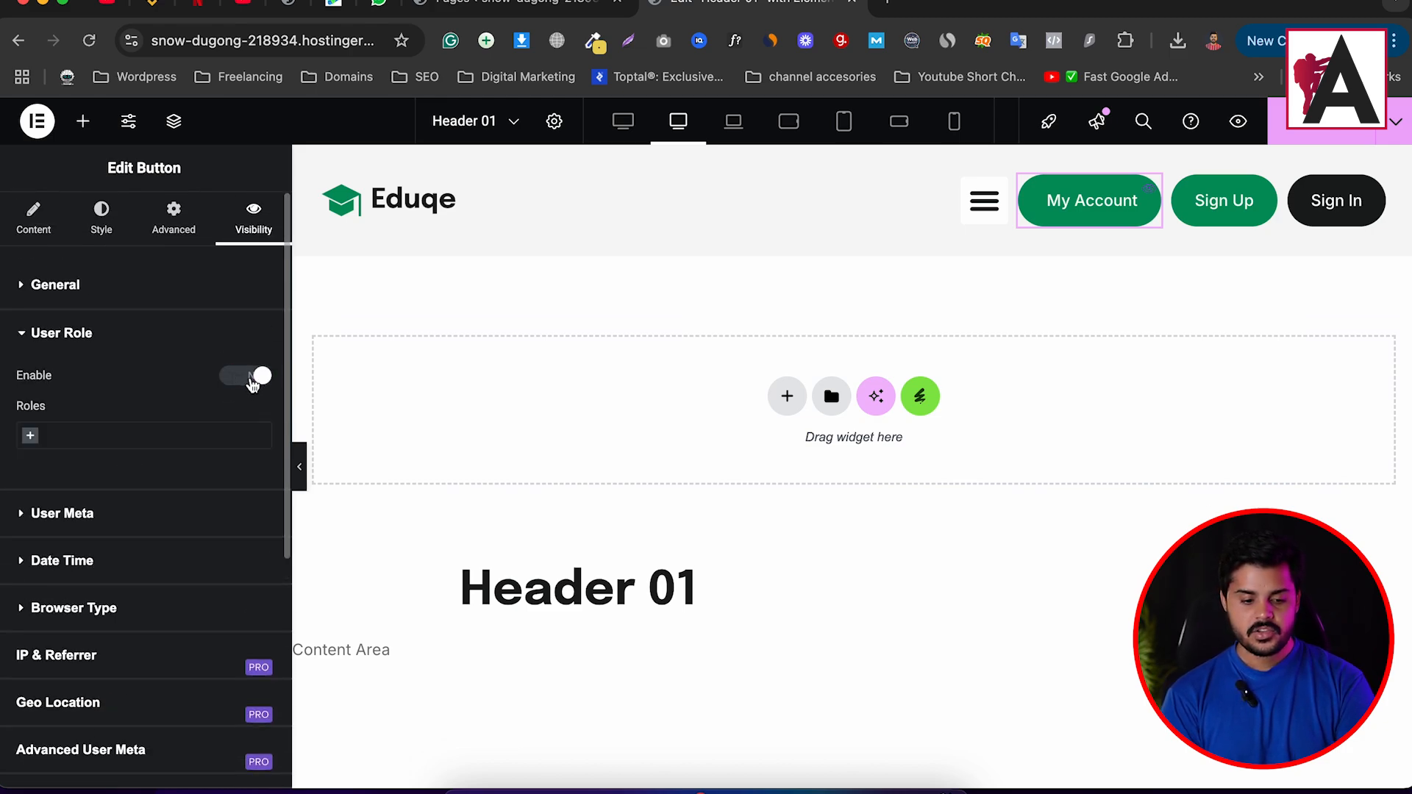
pyautogui.click(92, 443)
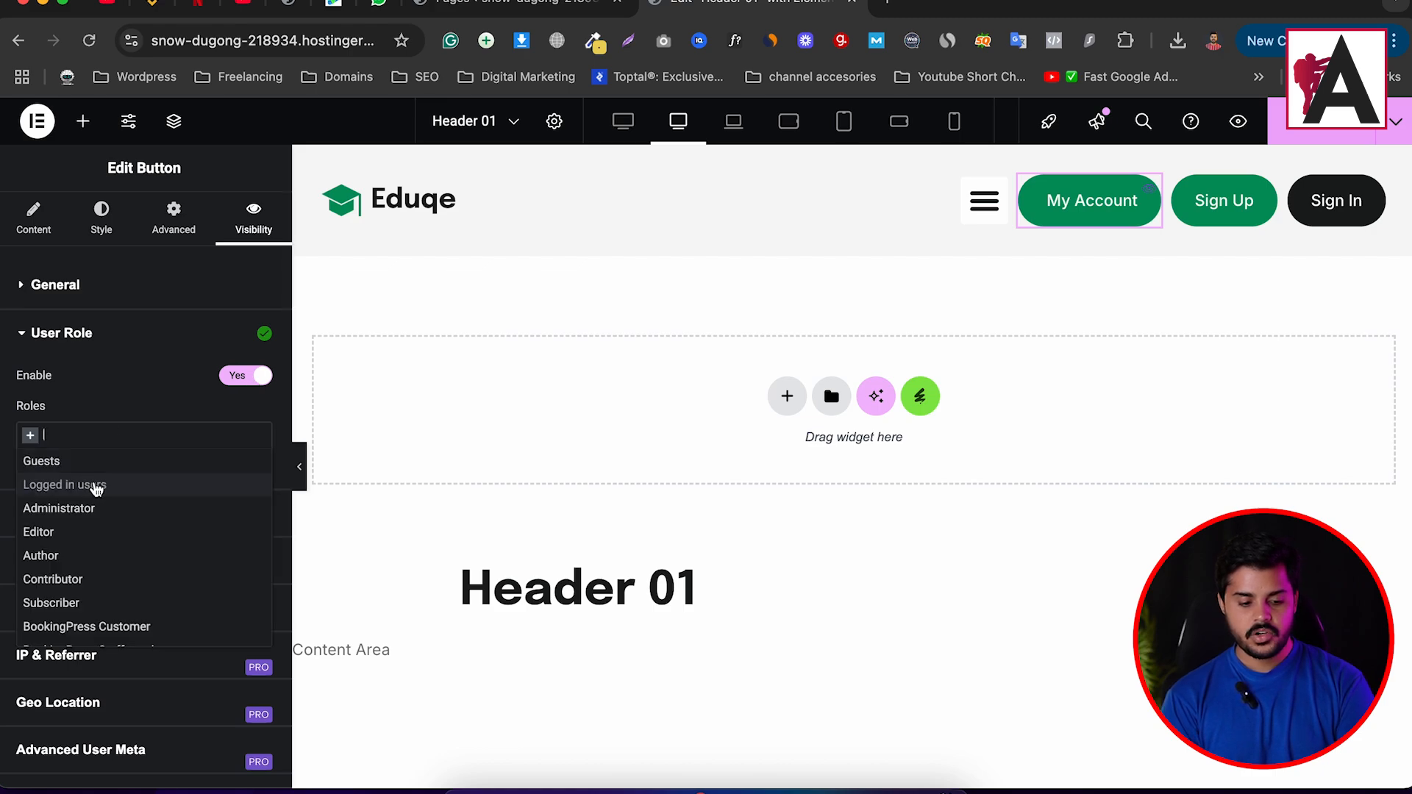
pyautogui.scroll(-3, 84, 536)
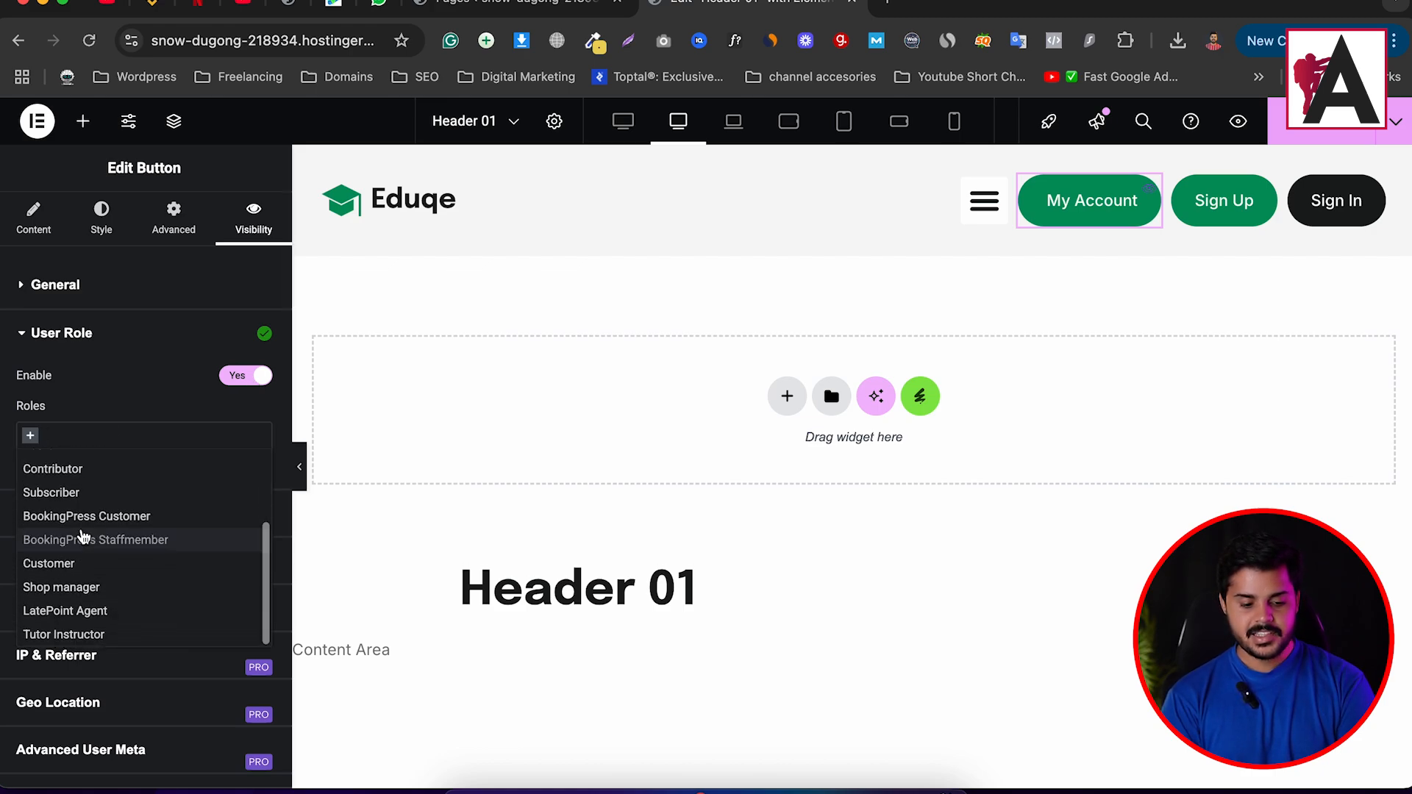
pyautogui.scroll(2, 84, 536)
pyautogui.scroll(2, 84, 536)
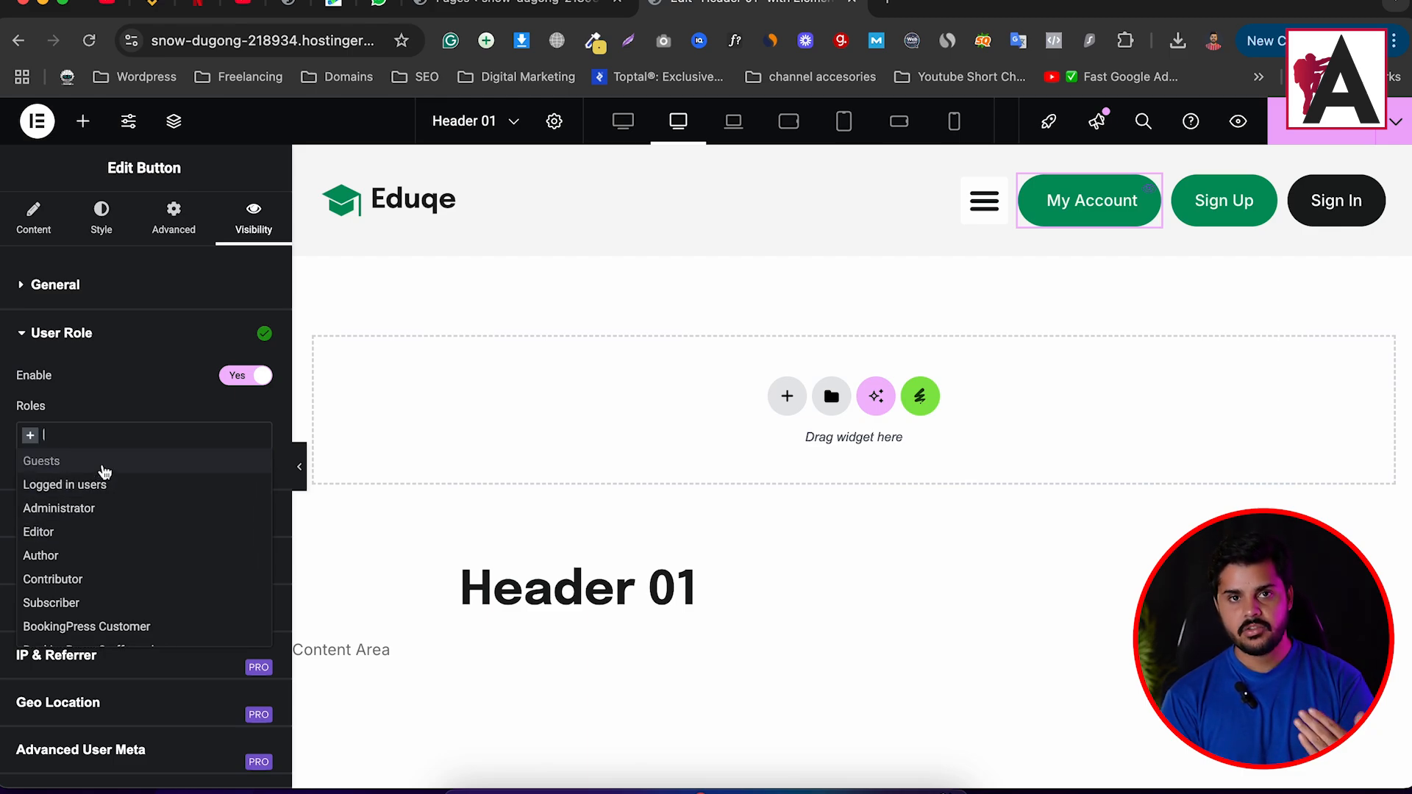
pyautogui.click(104, 291)
pyautogui.click(104, 289)
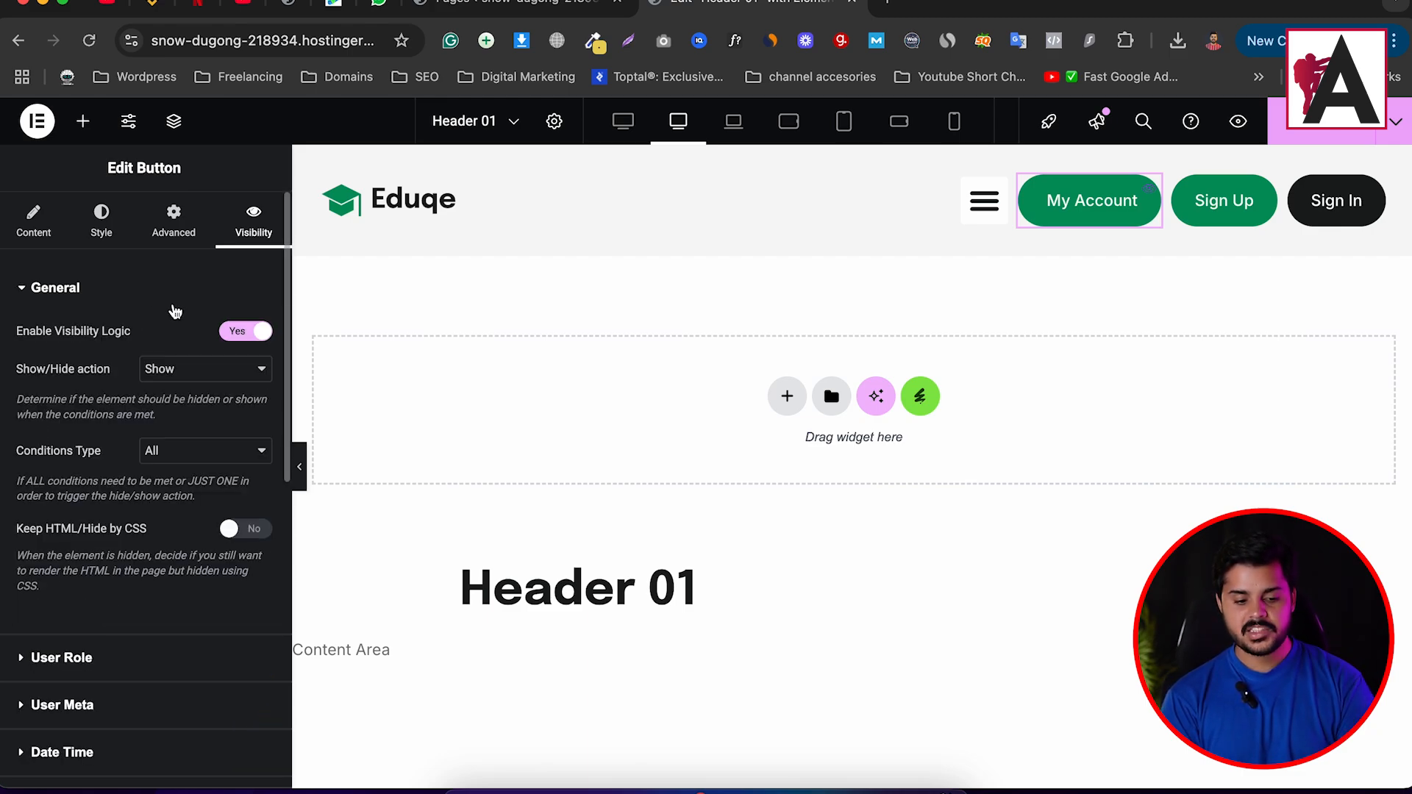
pyautogui.click(208, 375)
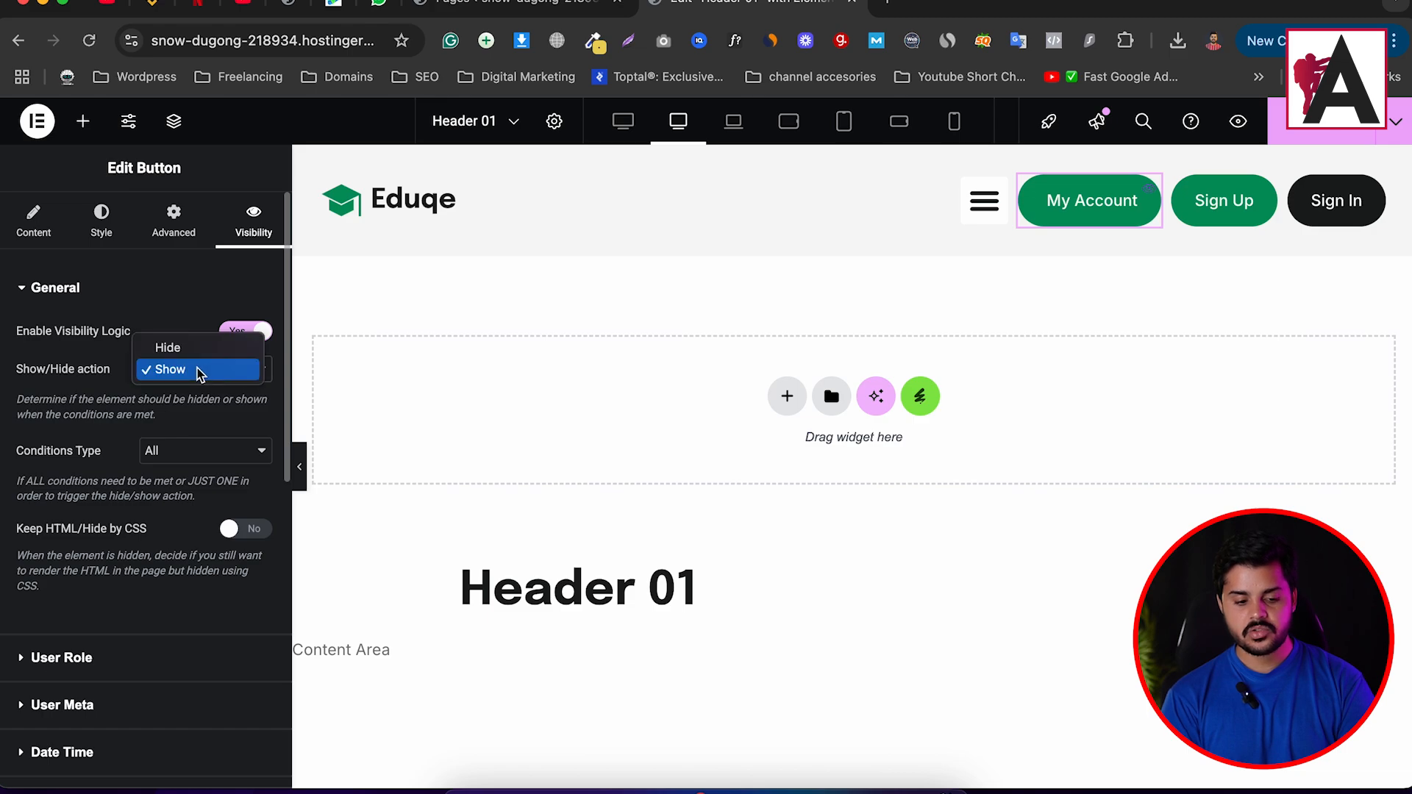
pyautogui.click(192, 365)
pyautogui.click(192, 459)
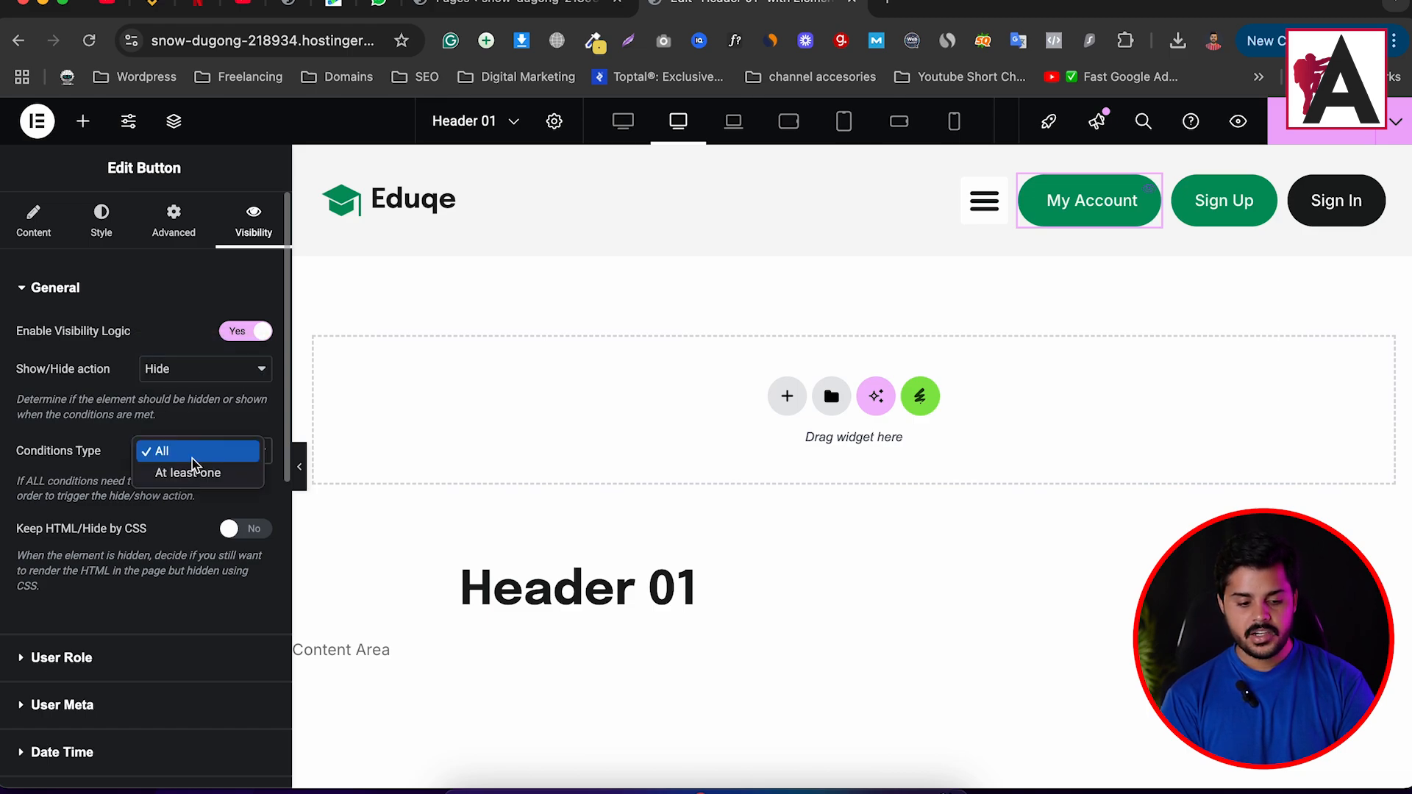
pyautogui.click(110, 450)
pyautogui.click(115, 655)
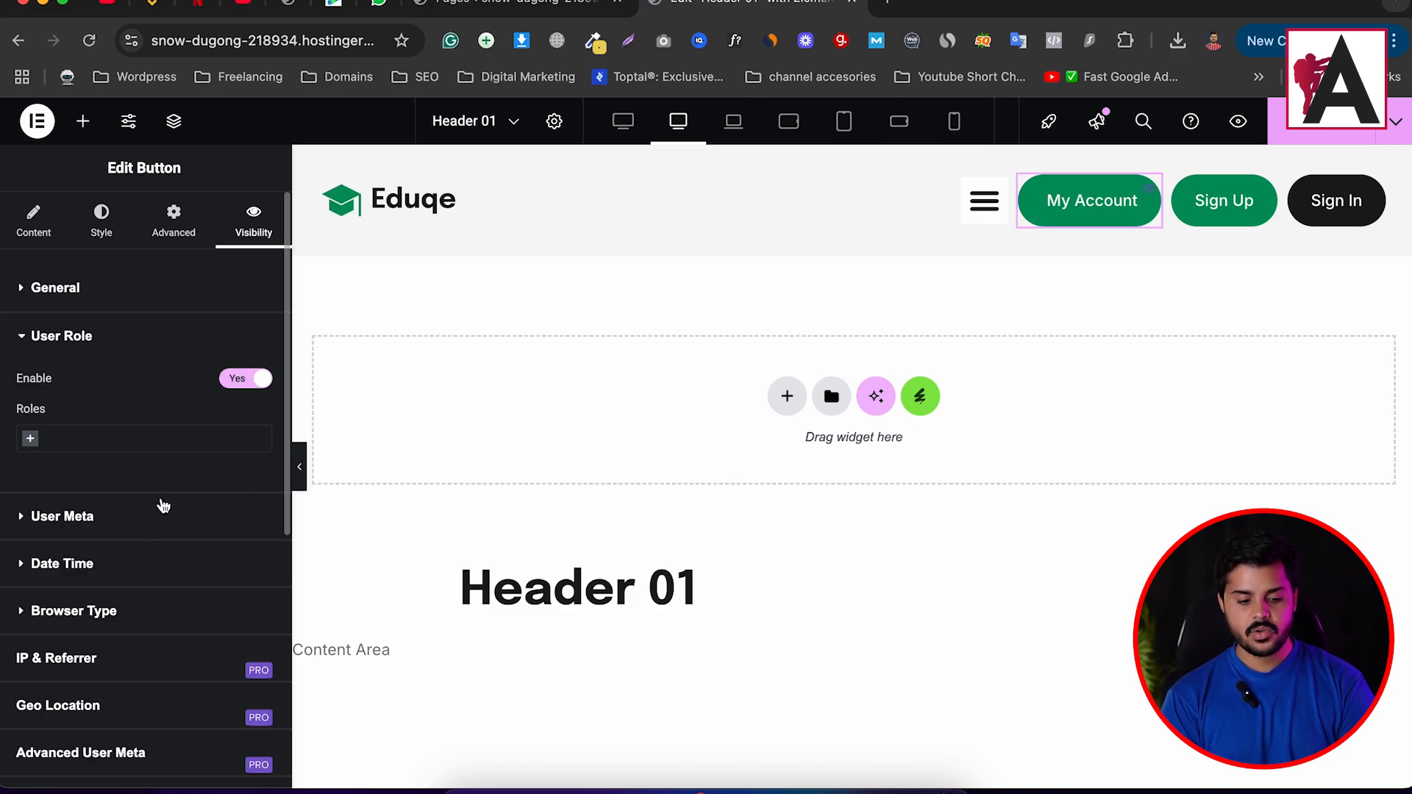
pyautogui.click(106, 432)
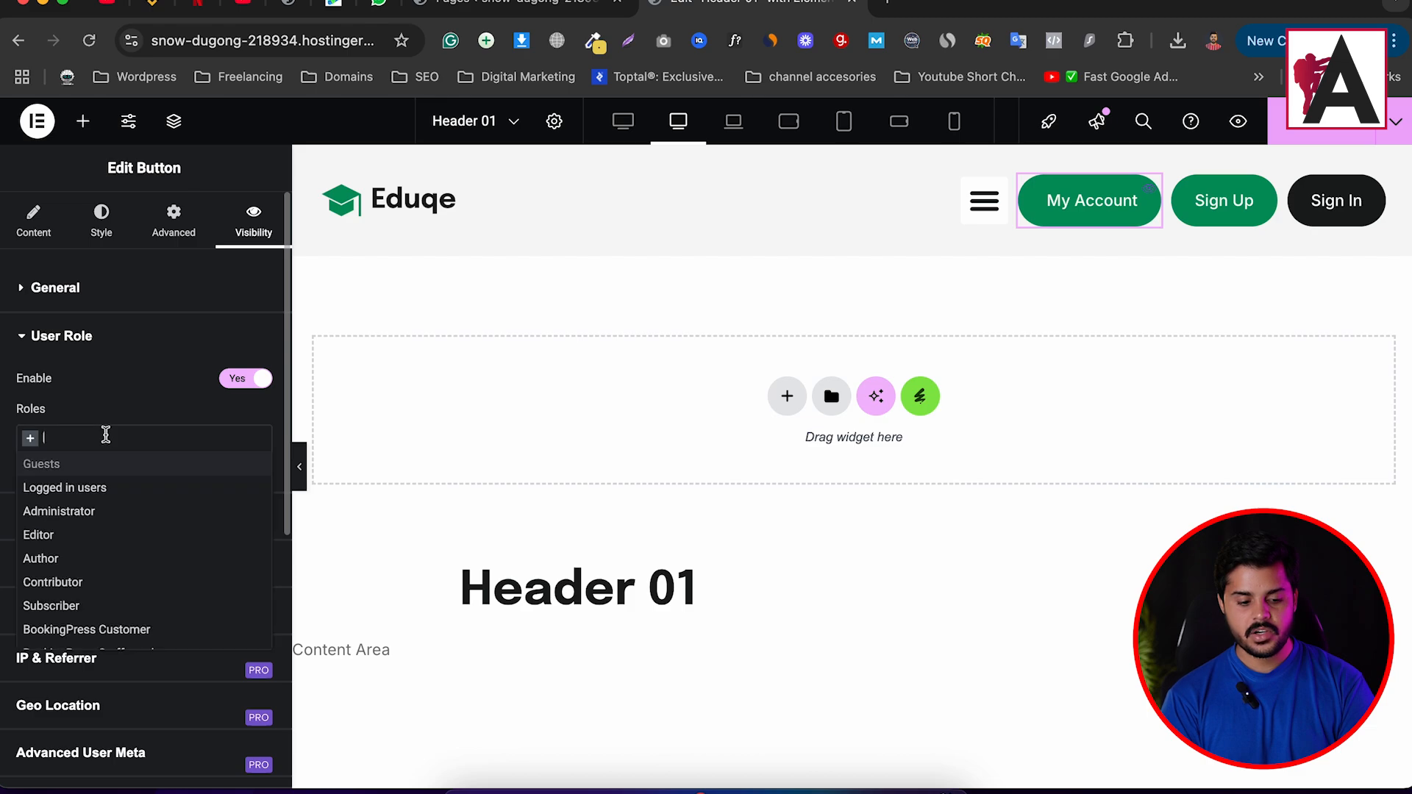
pyautogui.click(109, 489)
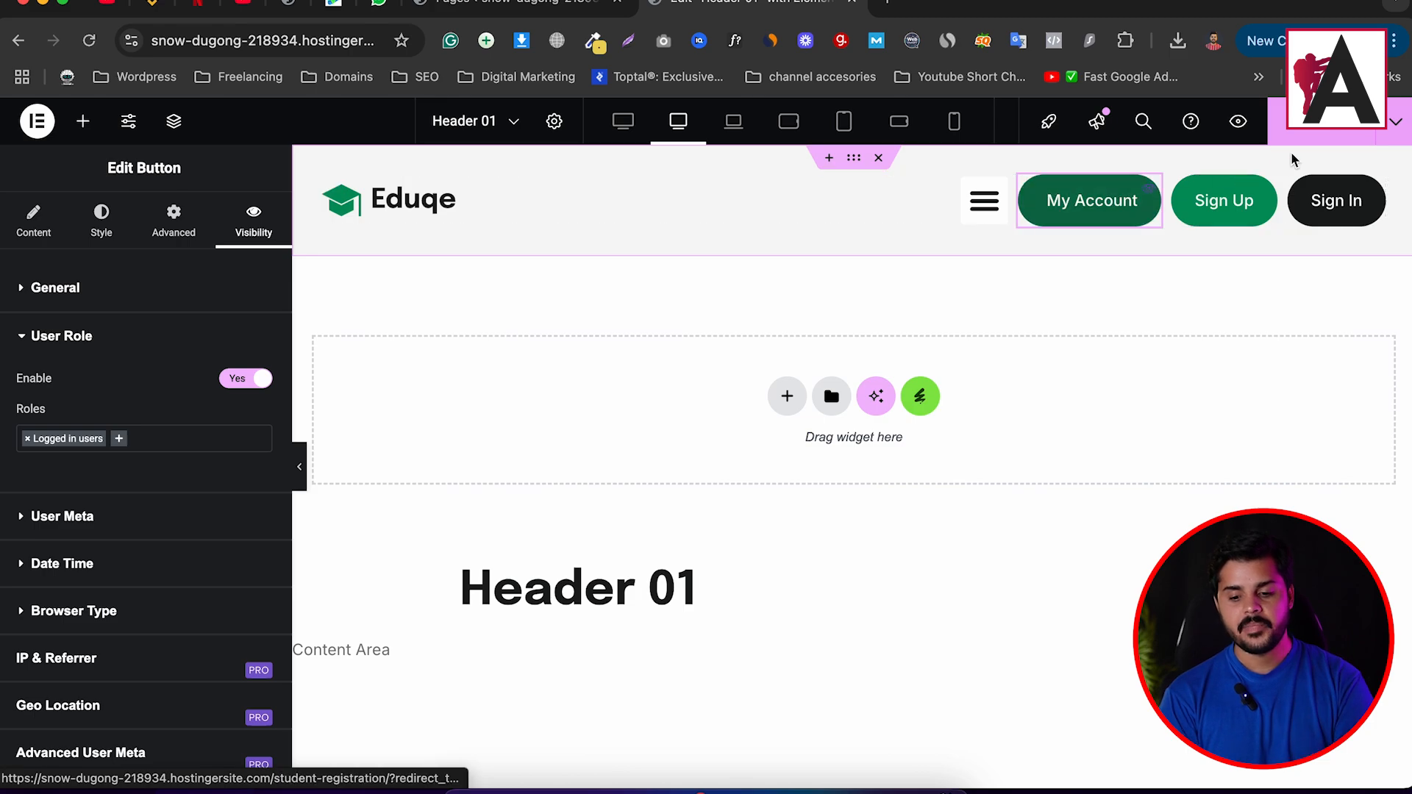
# Give the Sign In button visibility logic that hides it for the Logged in users role.
pyautogui.click(1377, 189)
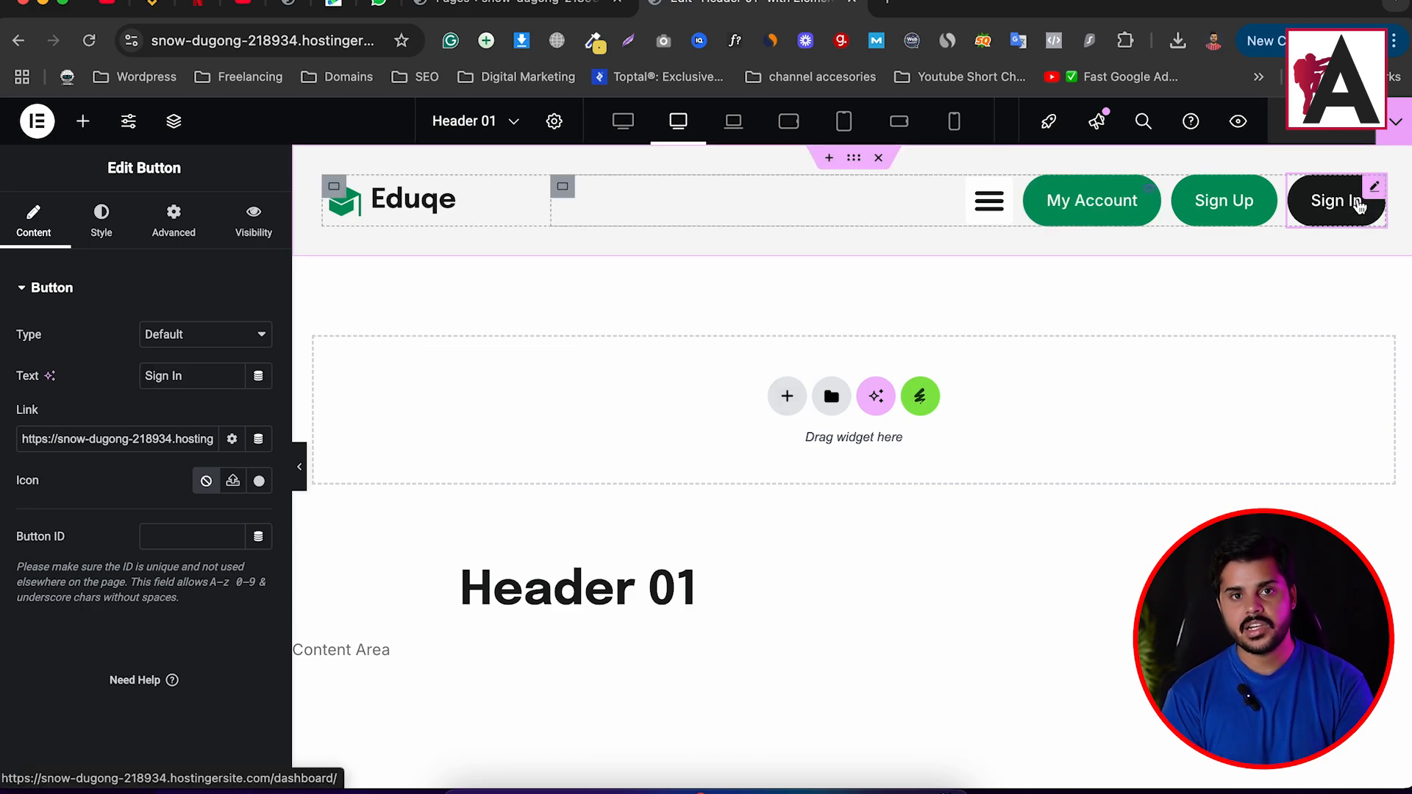
pyautogui.click(240, 226)
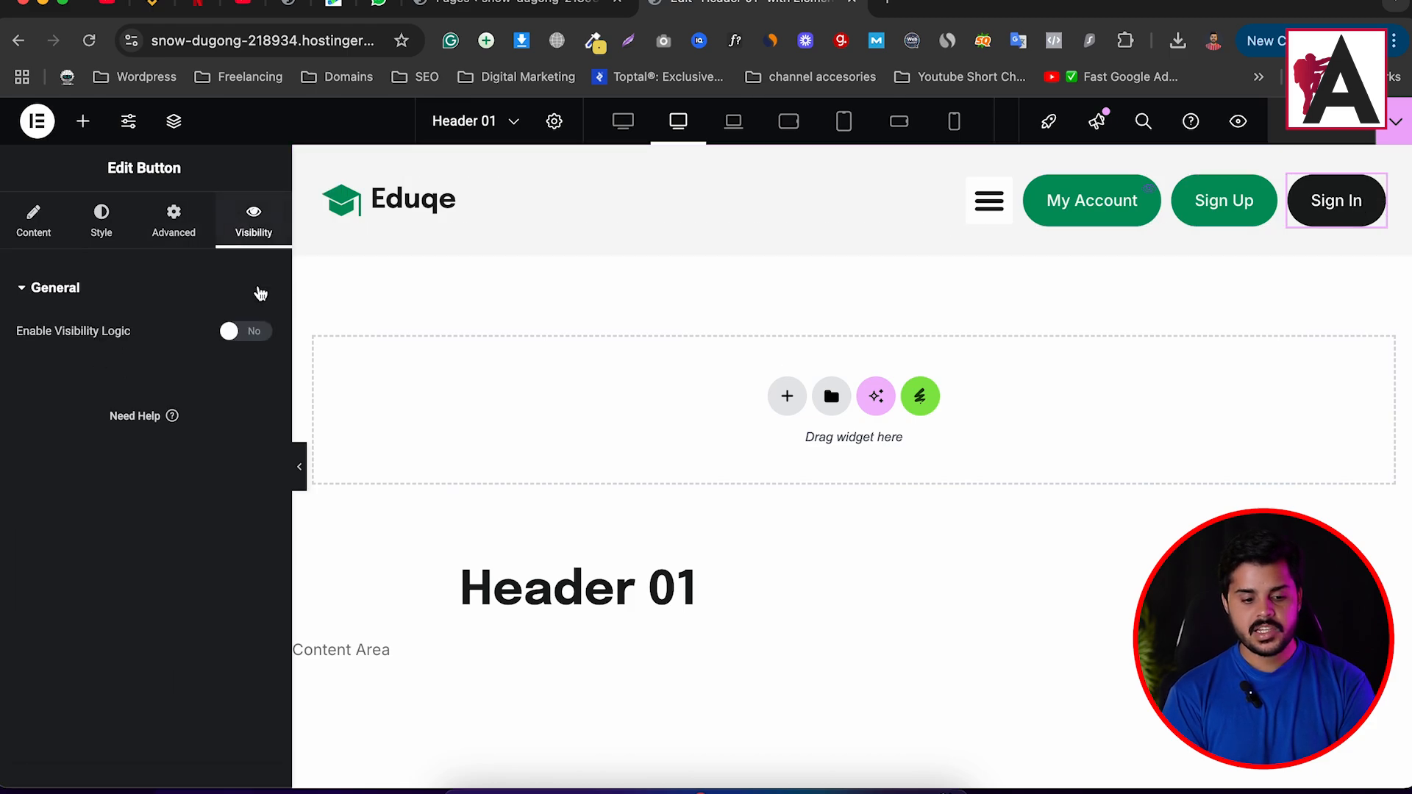
pyautogui.click(253, 333)
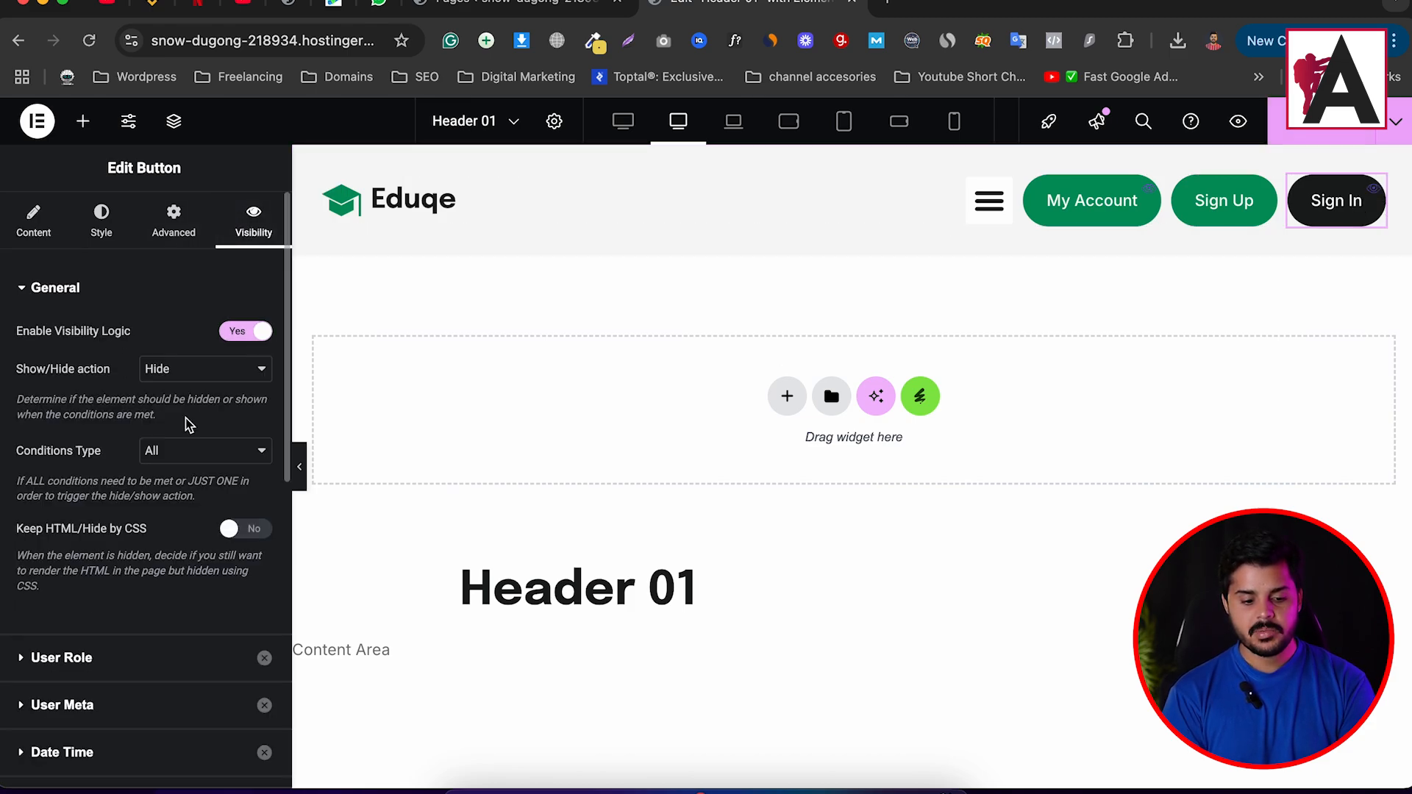
pyautogui.click(217, 376)
pyautogui.click(214, 374)
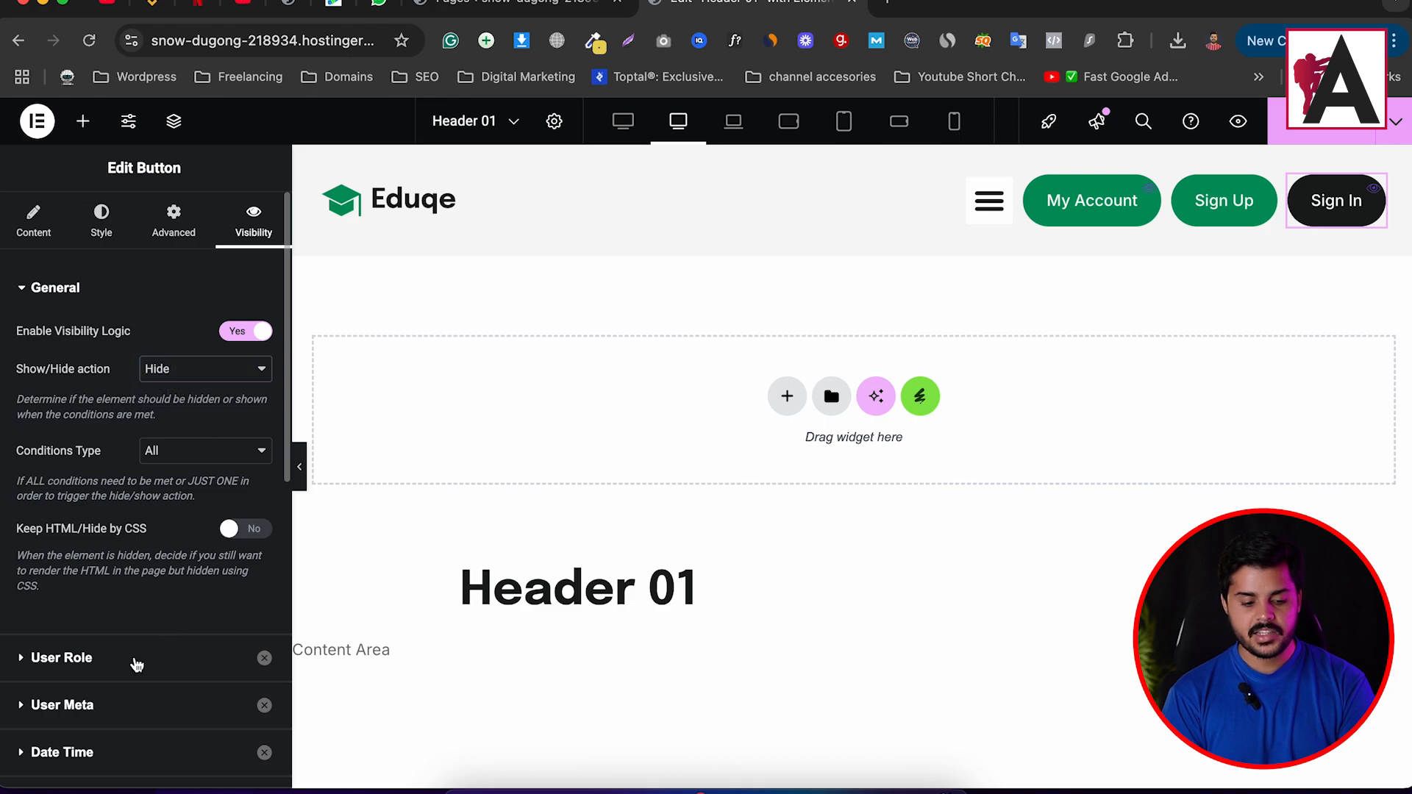
pyautogui.click(62, 657)
pyautogui.click(267, 380)
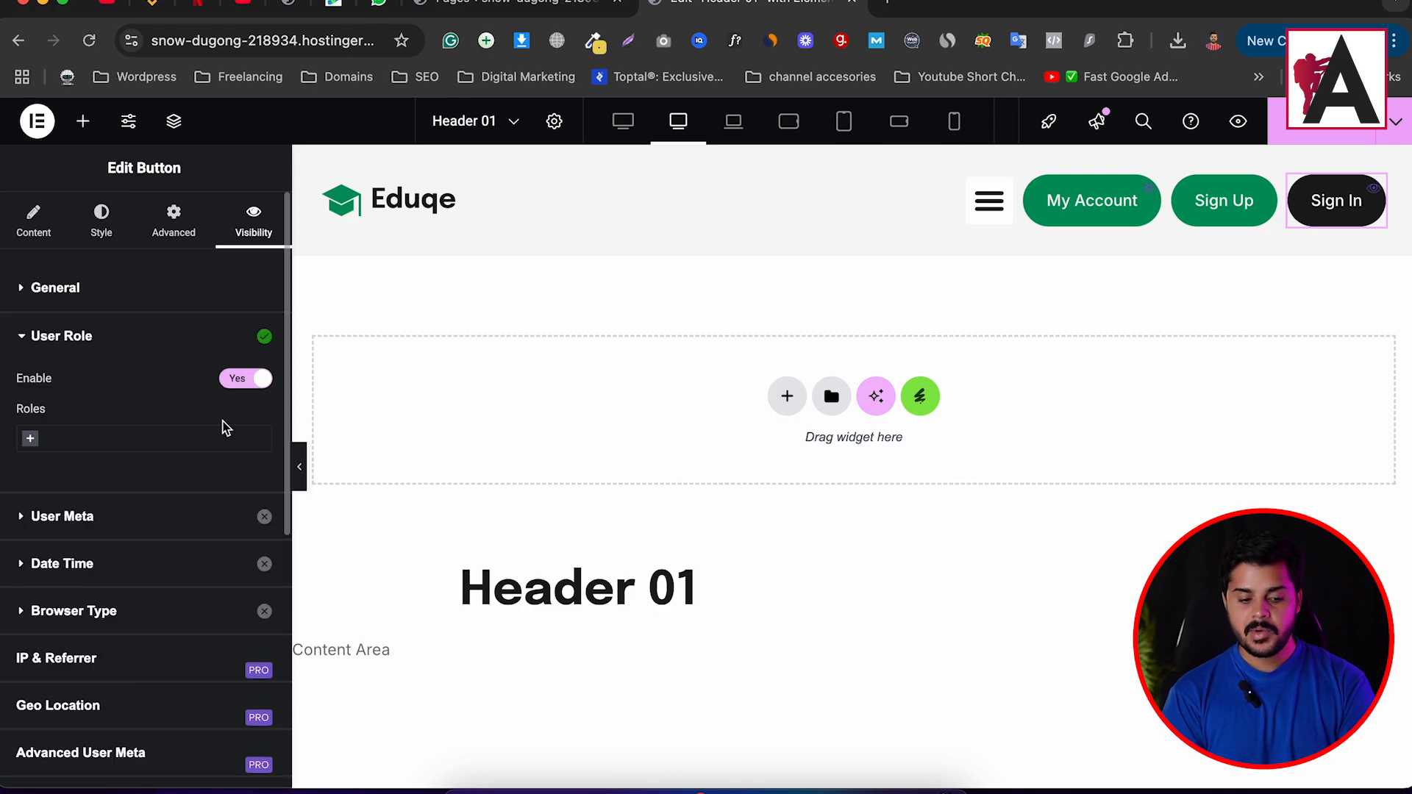
pyautogui.click(139, 439)
pyautogui.click(130, 491)
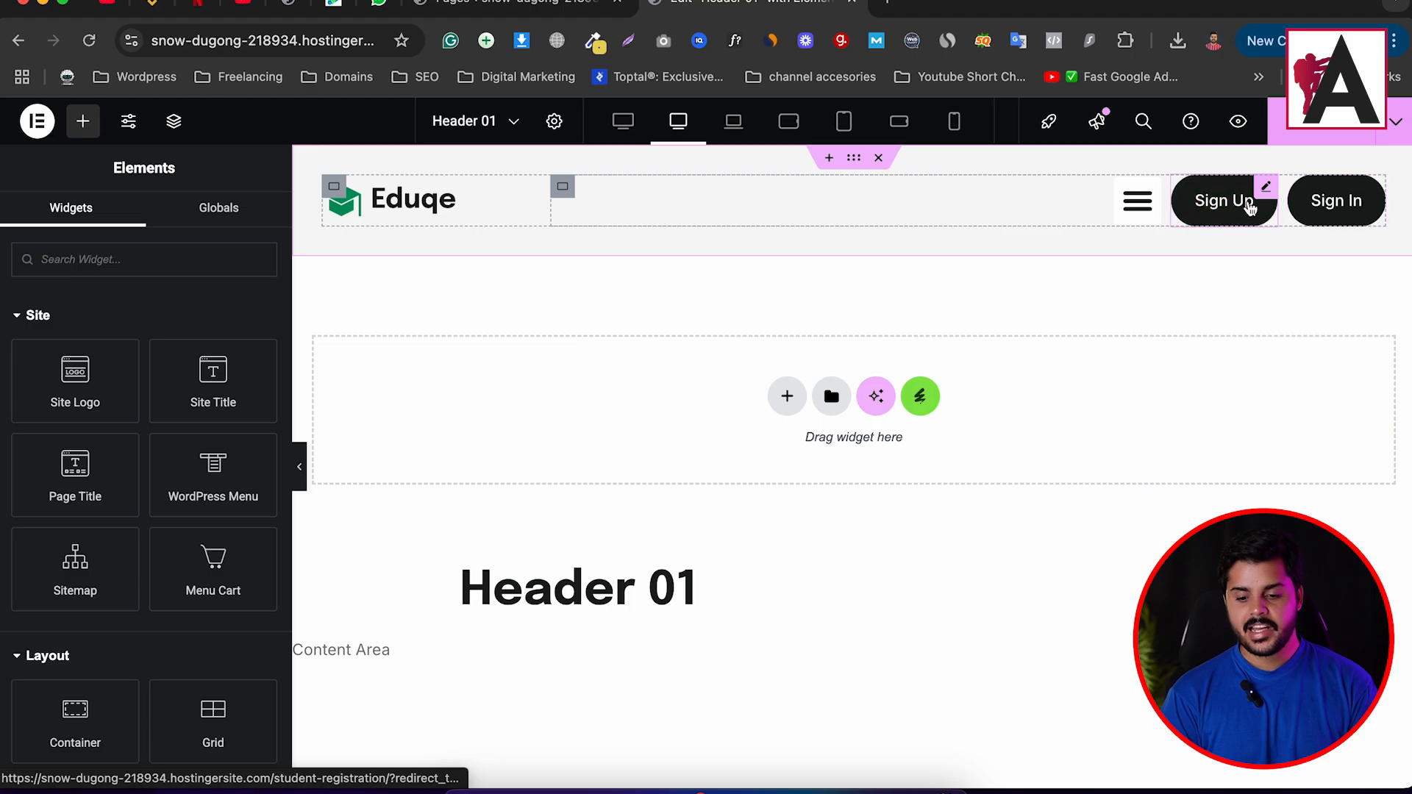
# Copy the Dashboard row's View link address from the admin Pages list, then return to Header 01.
pyautogui.click(534, 8)
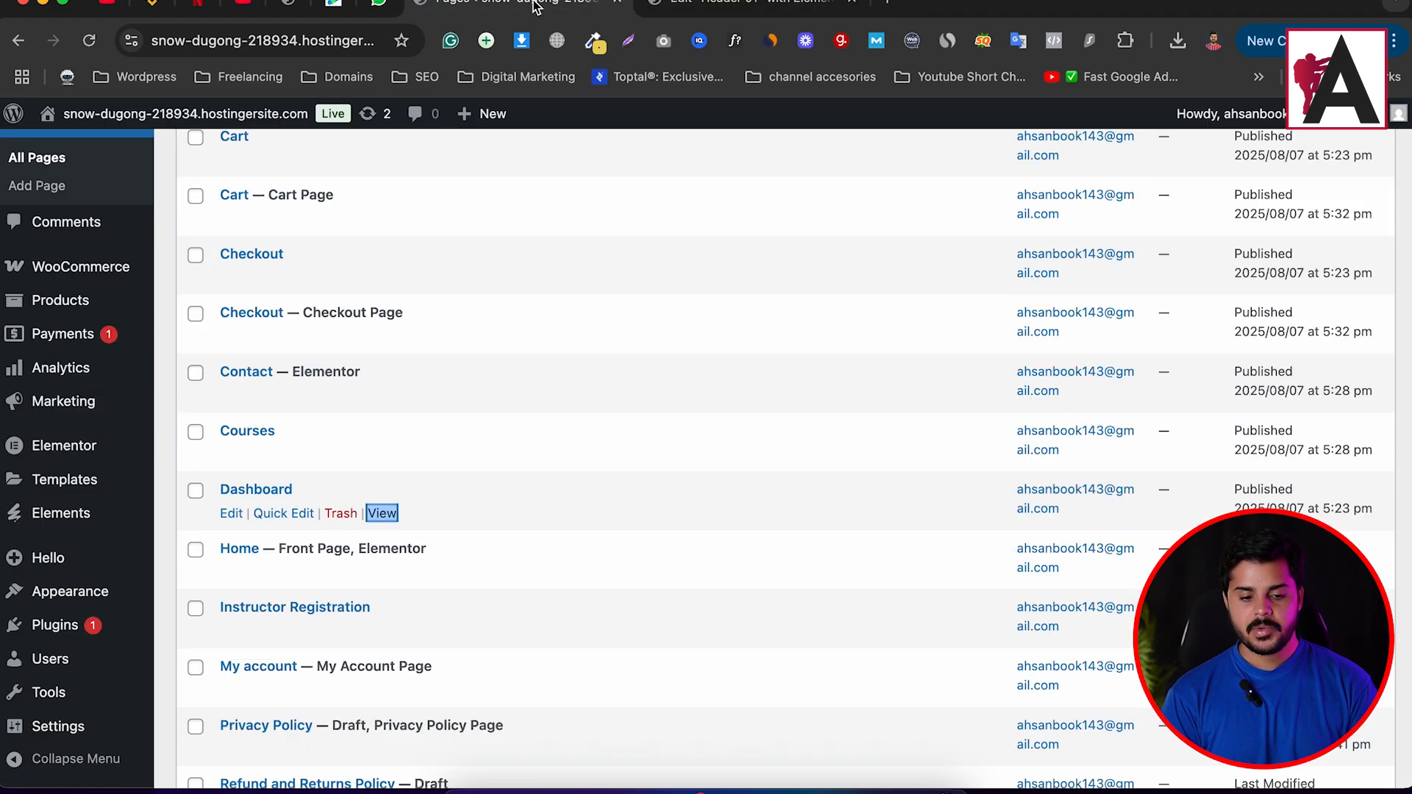
pyautogui.scroll(8, 294, 463)
pyautogui.scroll(-13, 277, 444)
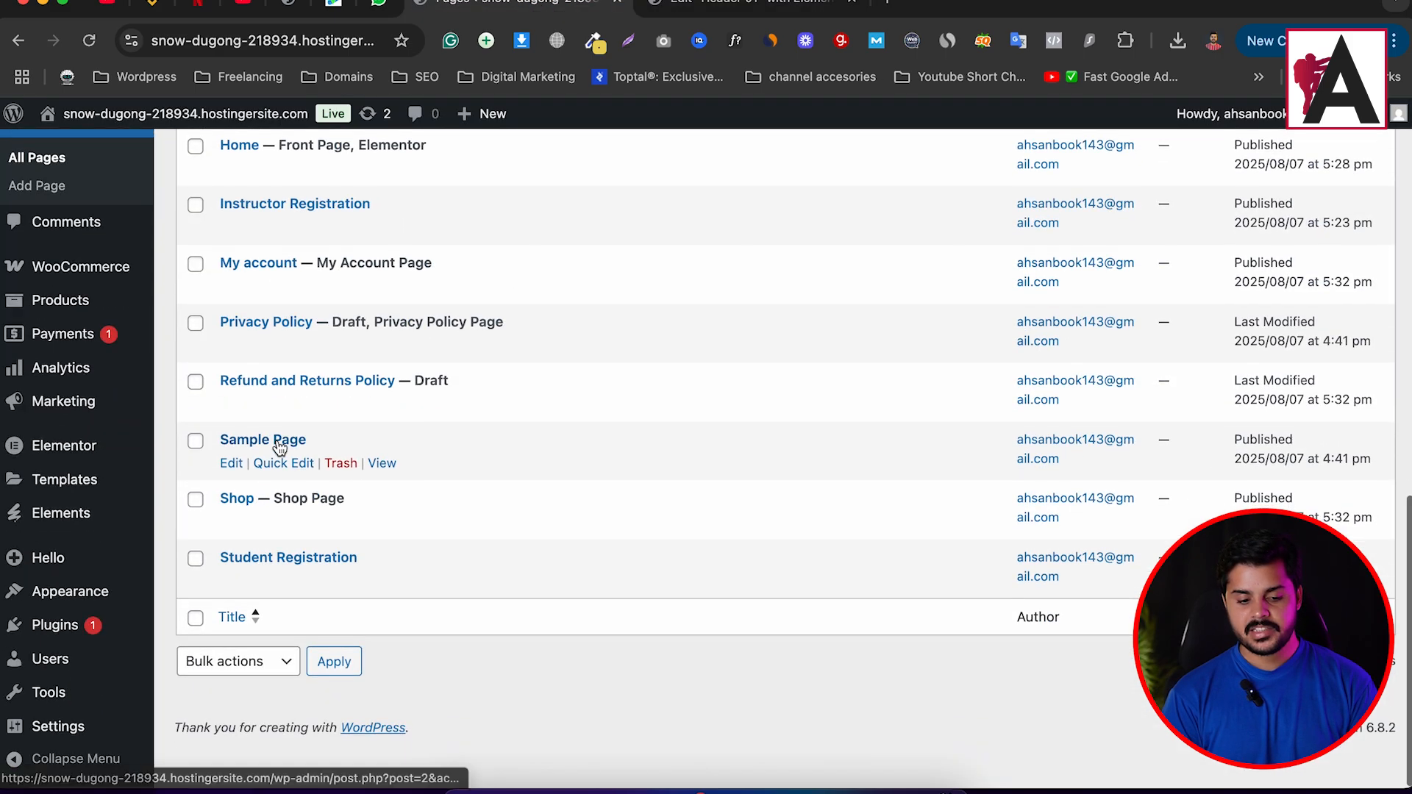
pyautogui.scroll(9, 277, 445)
pyautogui.scroll(-6, 277, 439)
pyautogui.scroll(1, 312, 323)
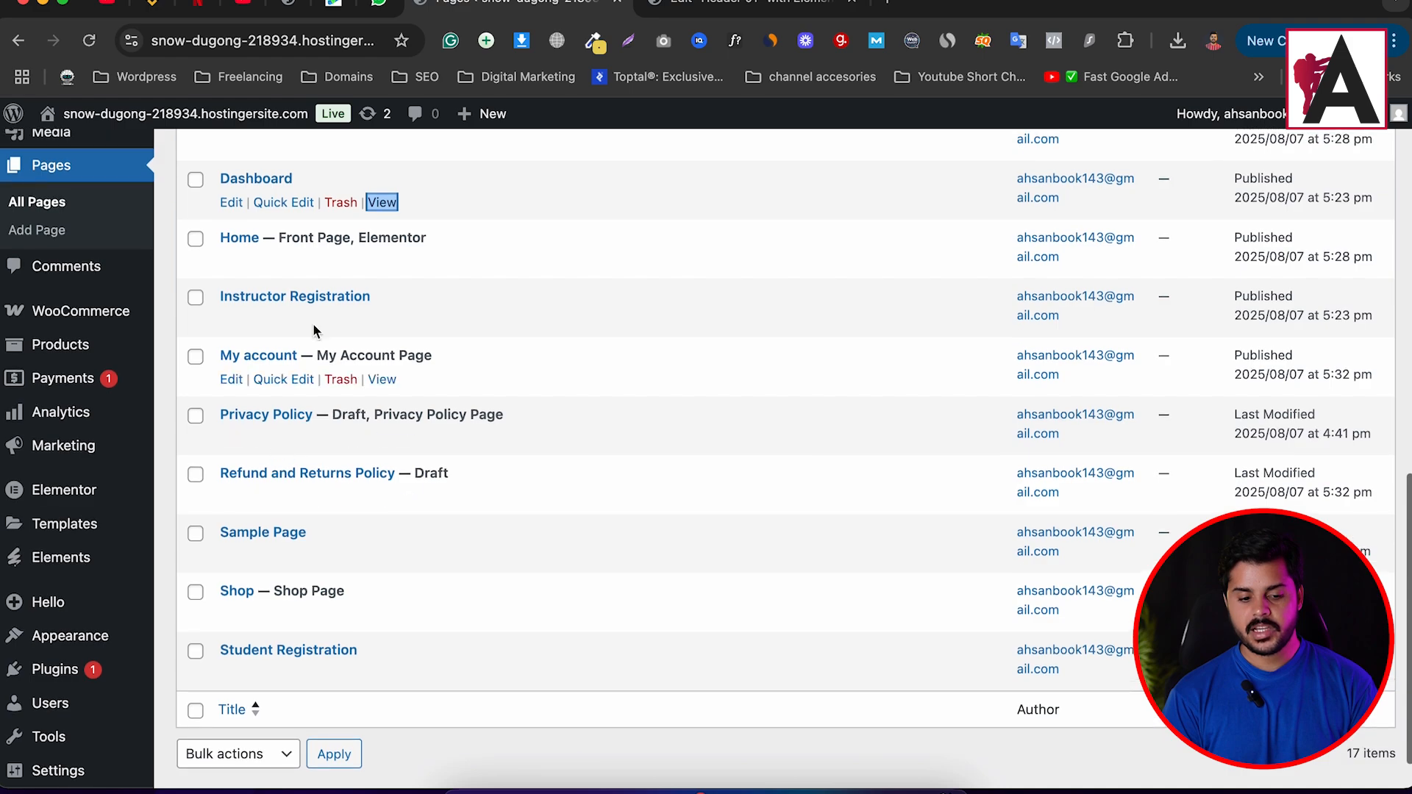
pyautogui.rightClick(383, 206)
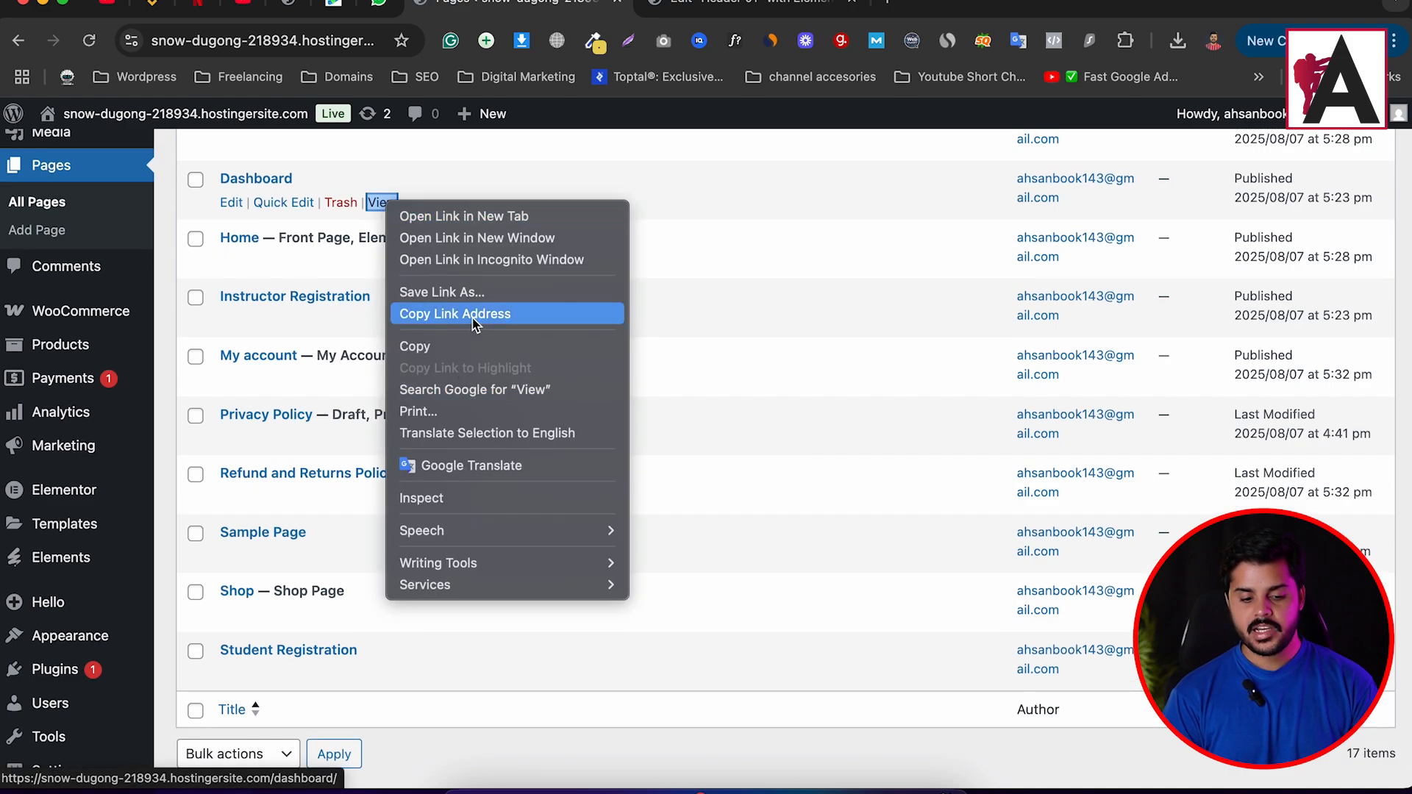
pyautogui.click(441, 313)
pyautogui.click(739, 6)
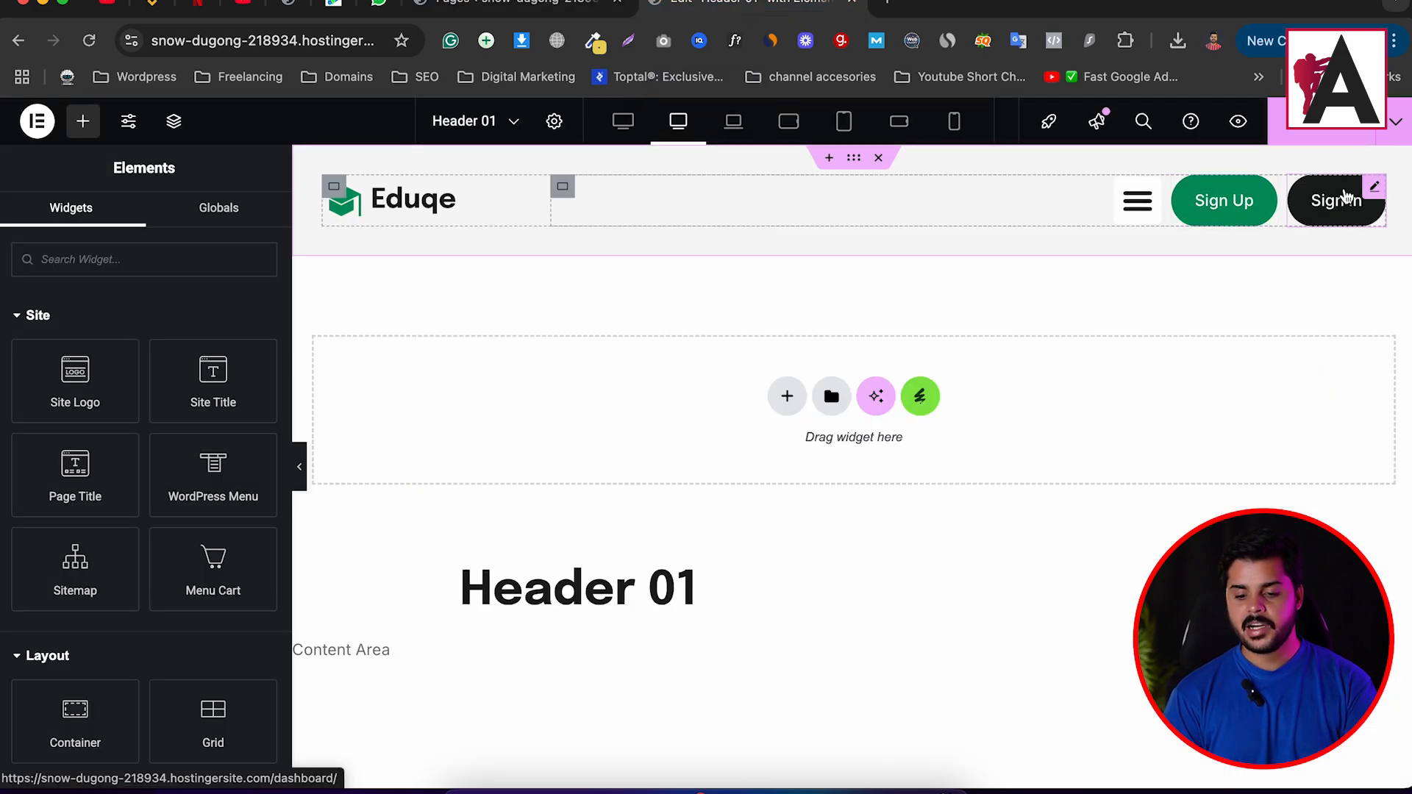
# Replace the Sign In button's link with the pasted dashboard page address.
pyautogui.click(1378, 198)
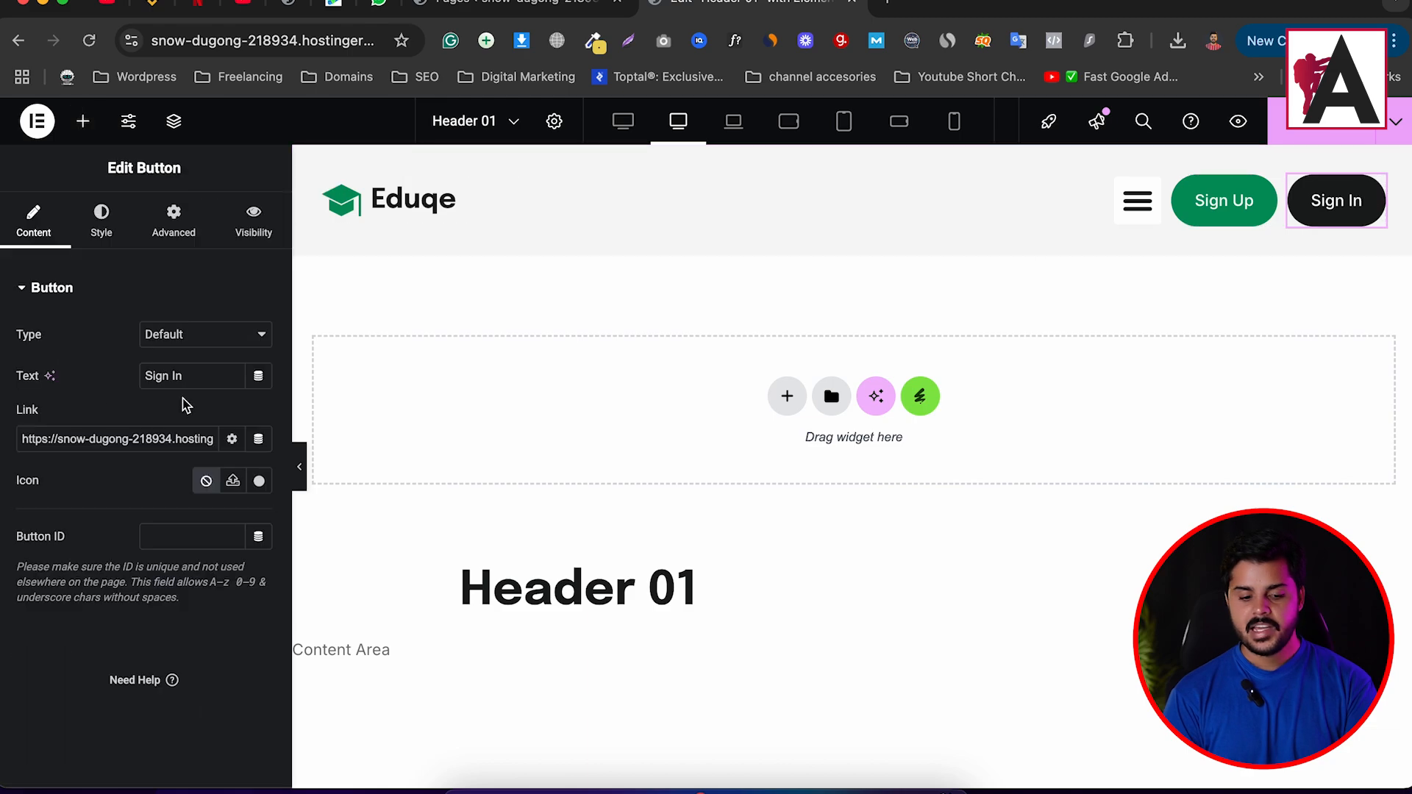
pyautogui.click(139, 441)
pyautogui.press('super+a')
pyautogui.press('super+v')
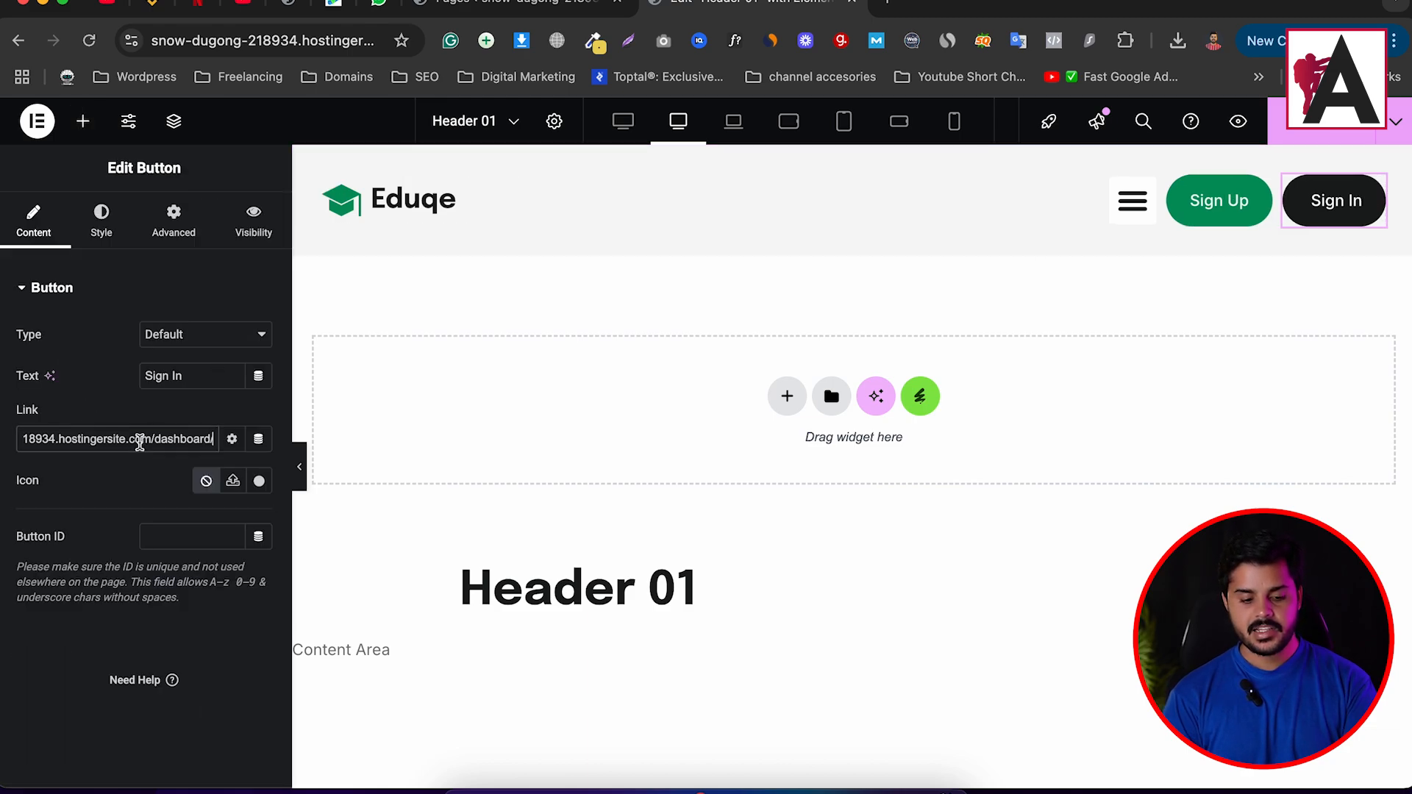
# Relabel the Sign Up button 'My Account' and give it the dashboard link.
pyautogui.click(1265, 197)
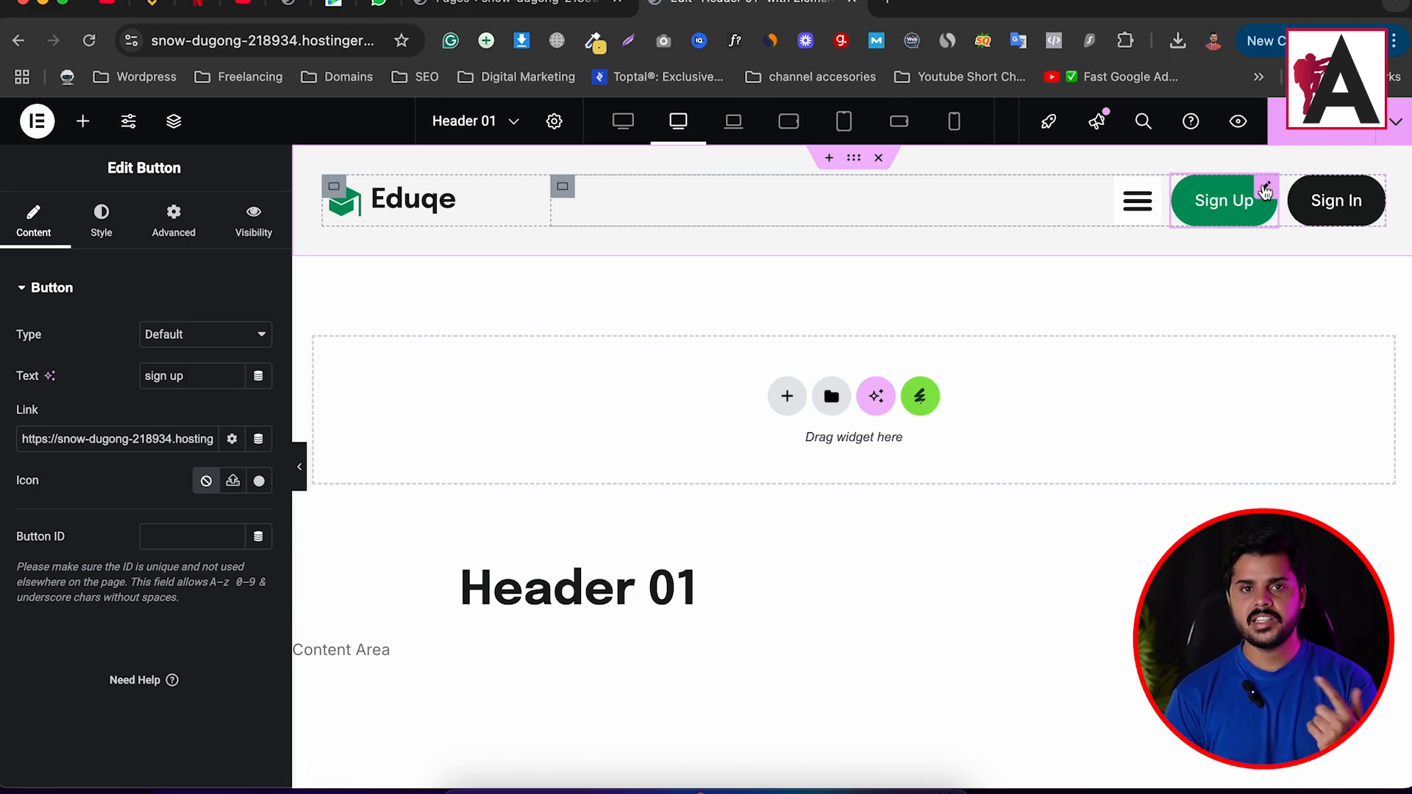
pyautogui.tripleClick(190, 375)
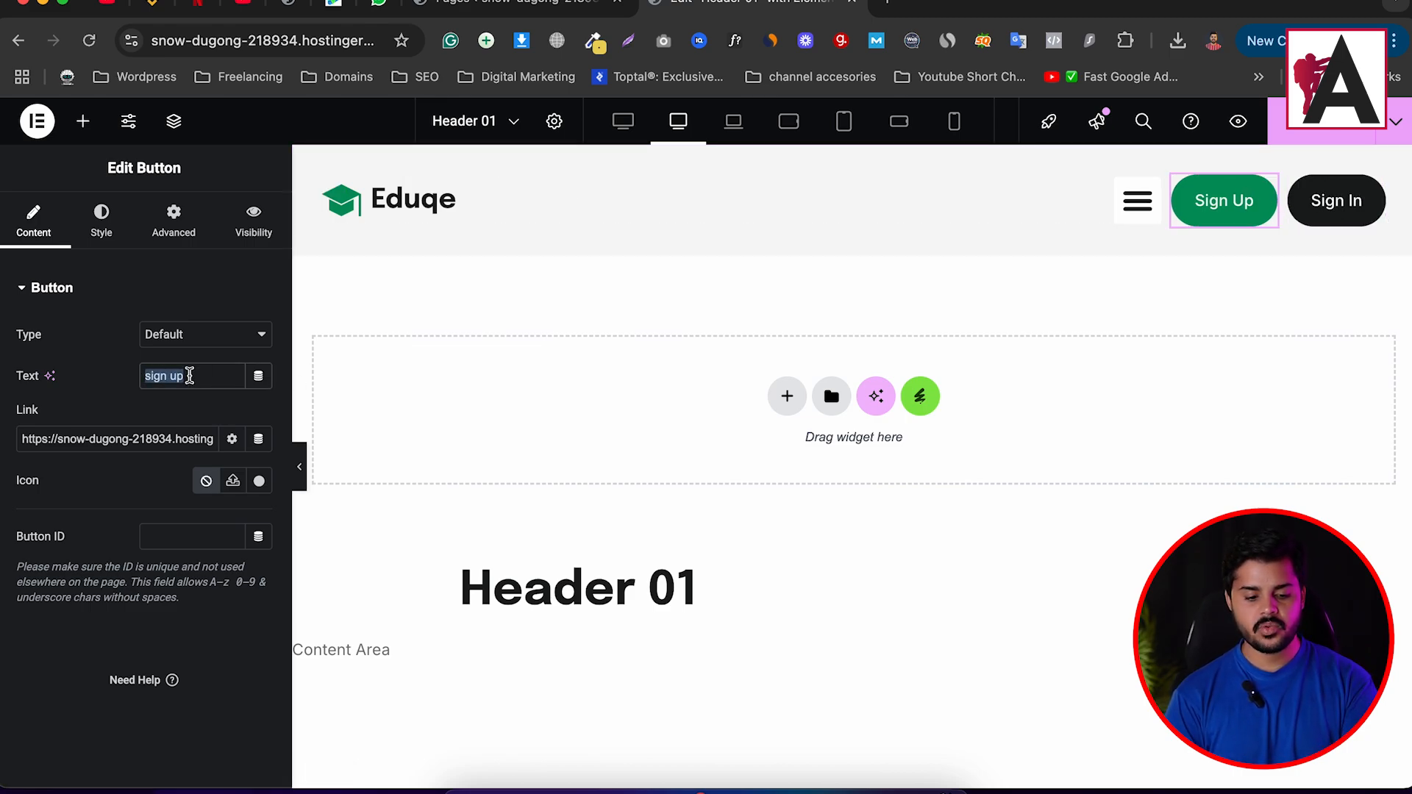
pyautogui.write('My Acco')
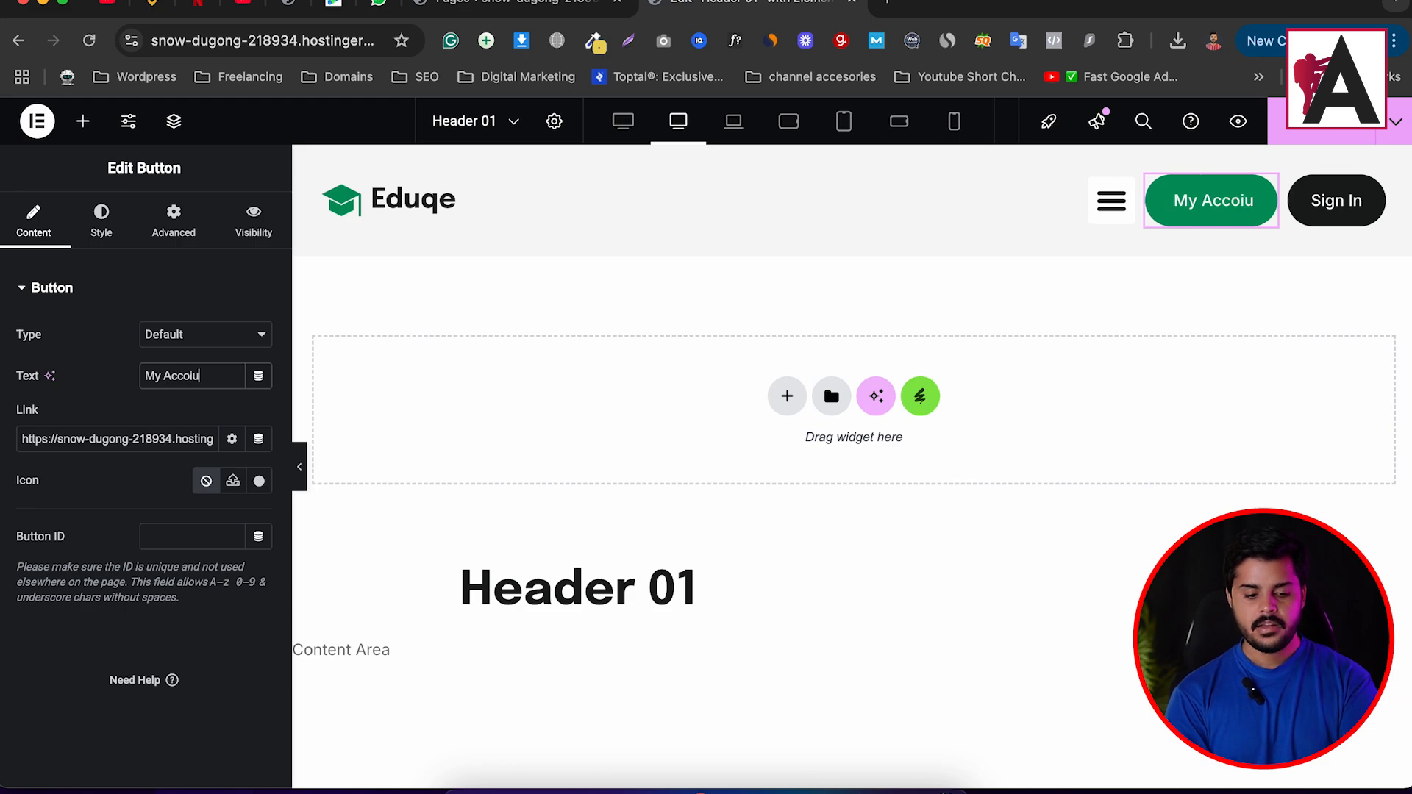
pyautogui.write('unt')
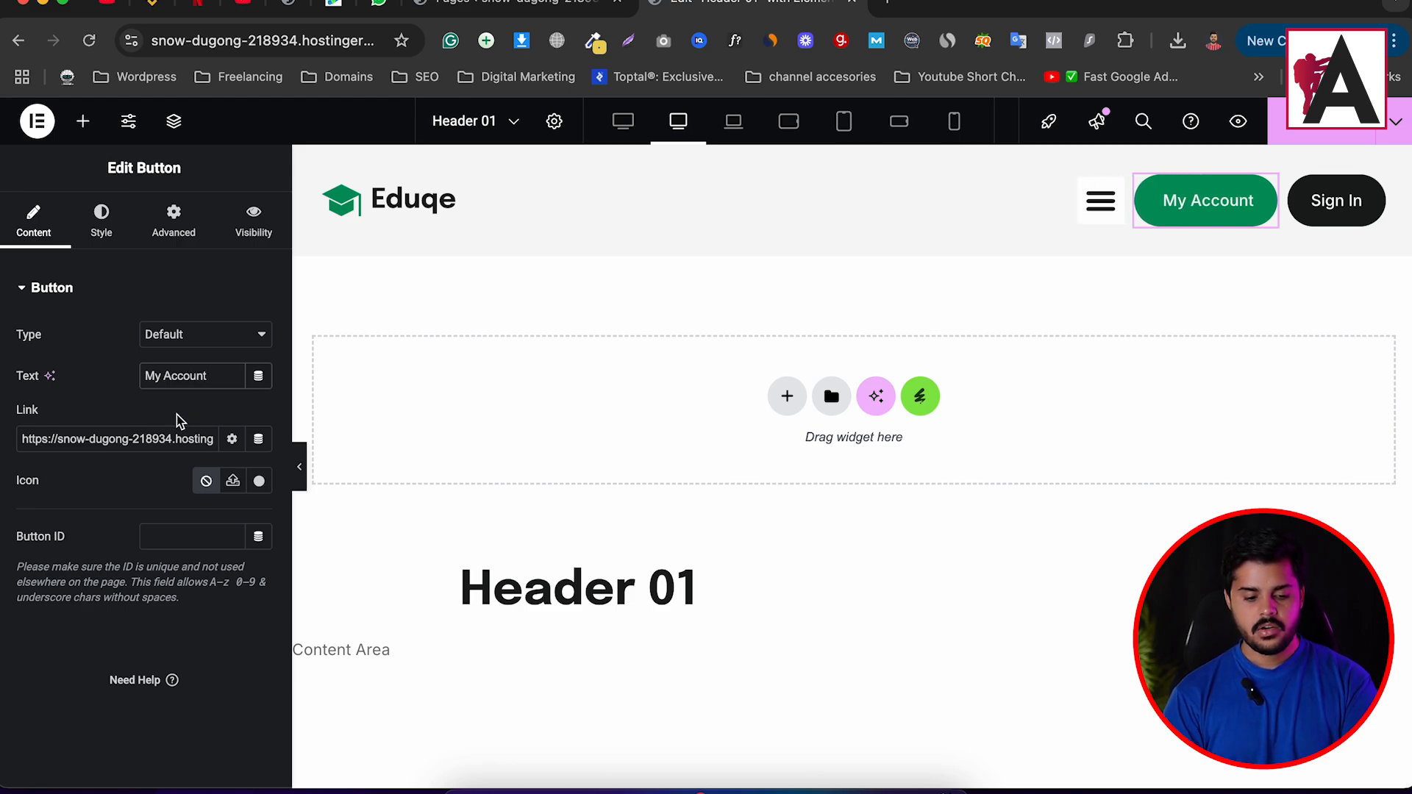
pyautogui.tripleClick(176, 442)
pyautogui.press('super+v')
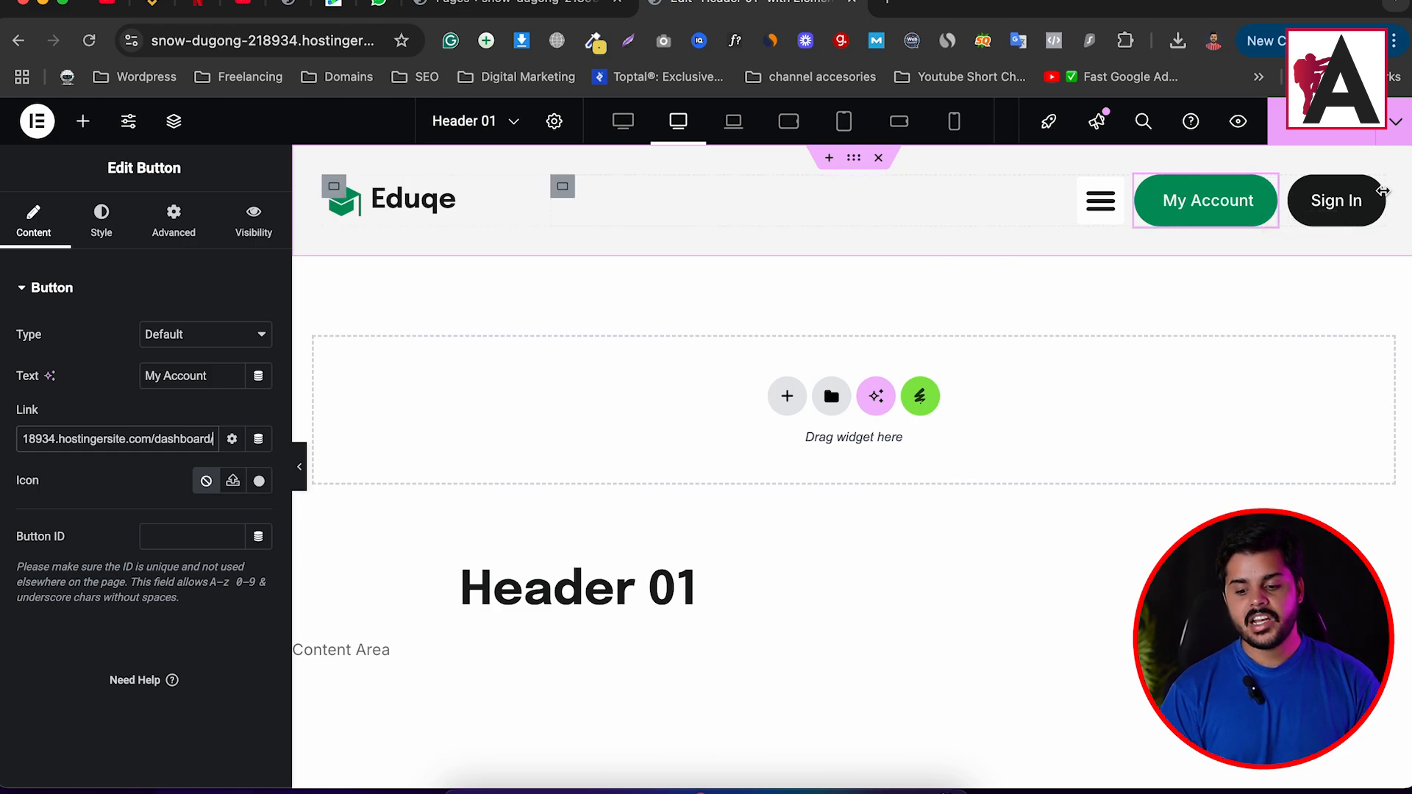
pyautogui.click(1373, 191)
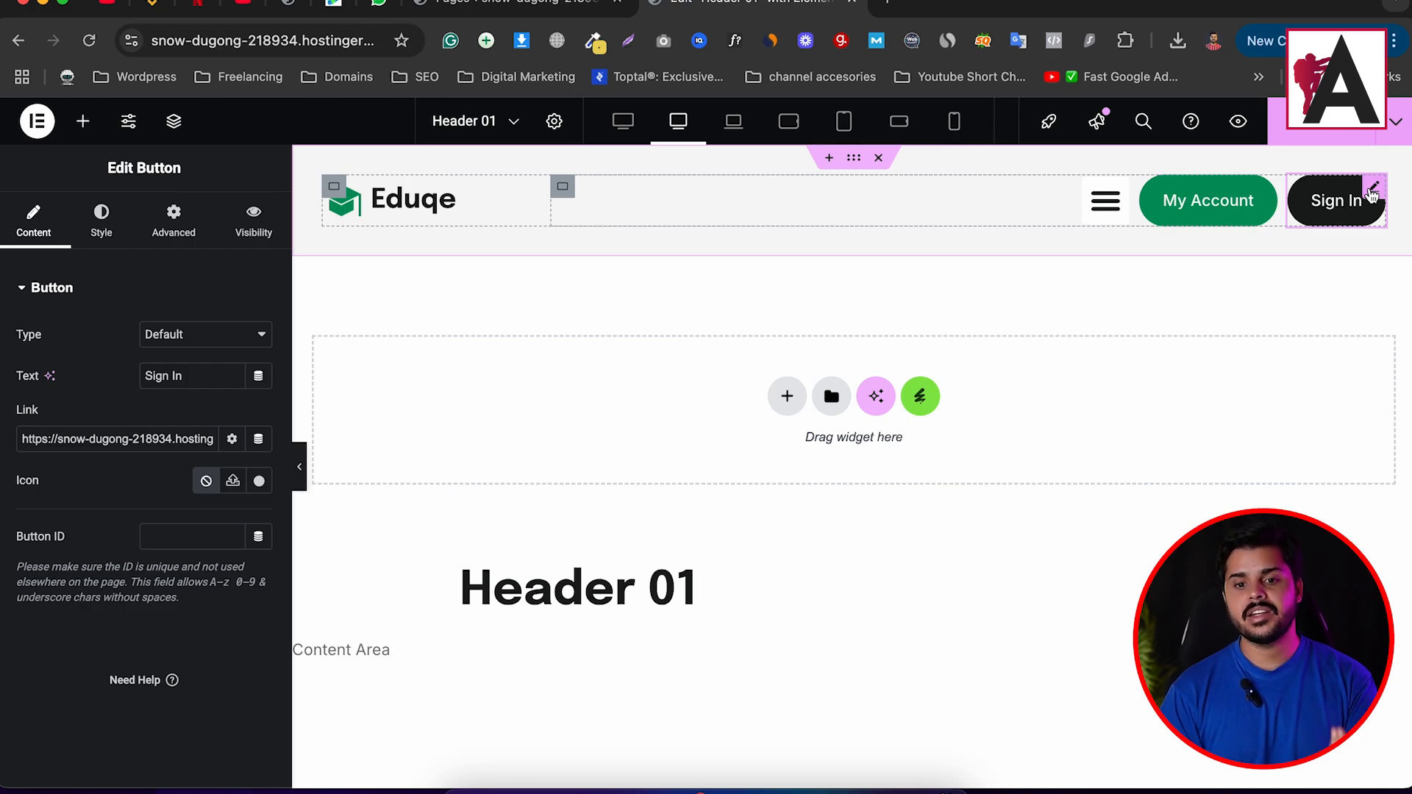
# Turn on My Account's visibility logic with action Show and a User Role condition of Logged in users.
pyautogui.click(1268, 190)
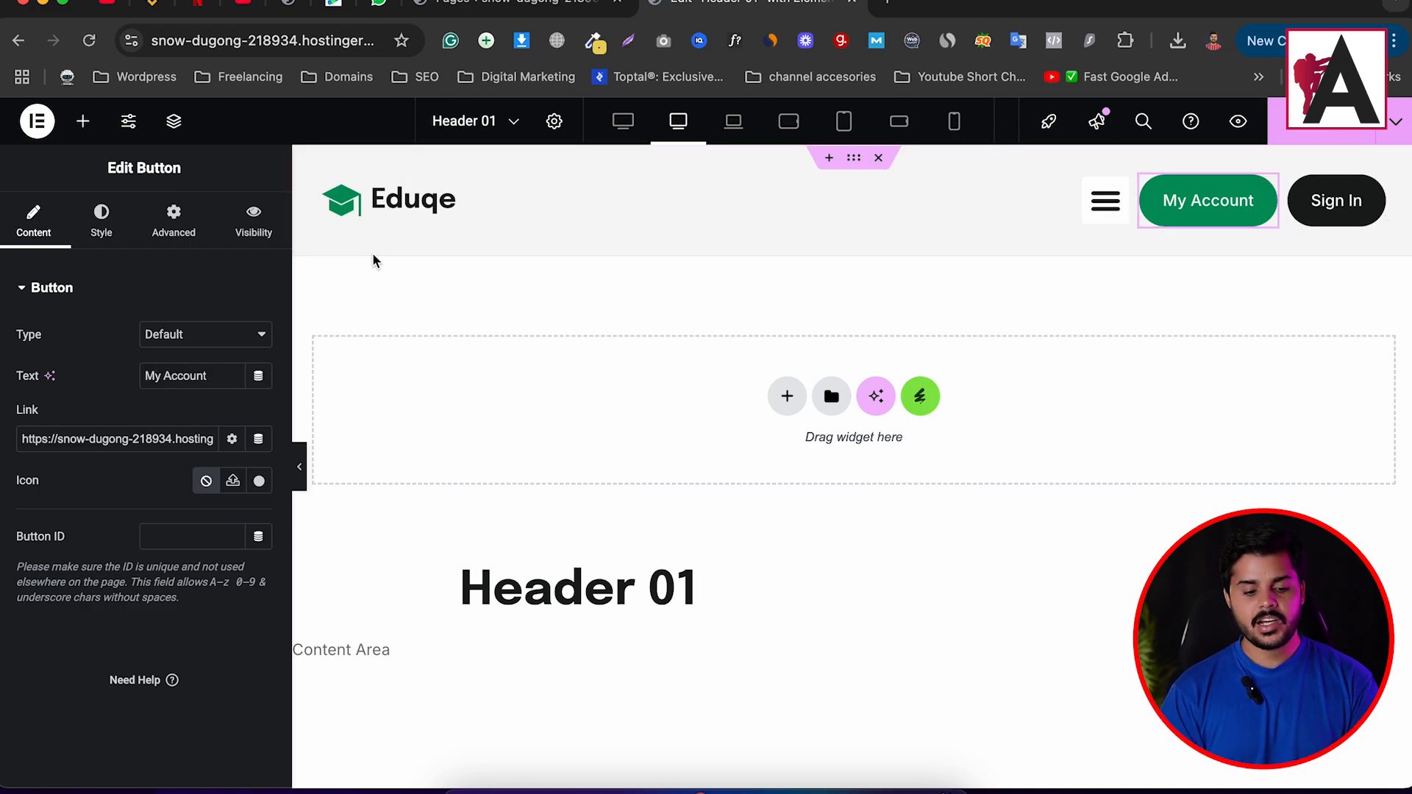
pyautogui.click(254, 233)
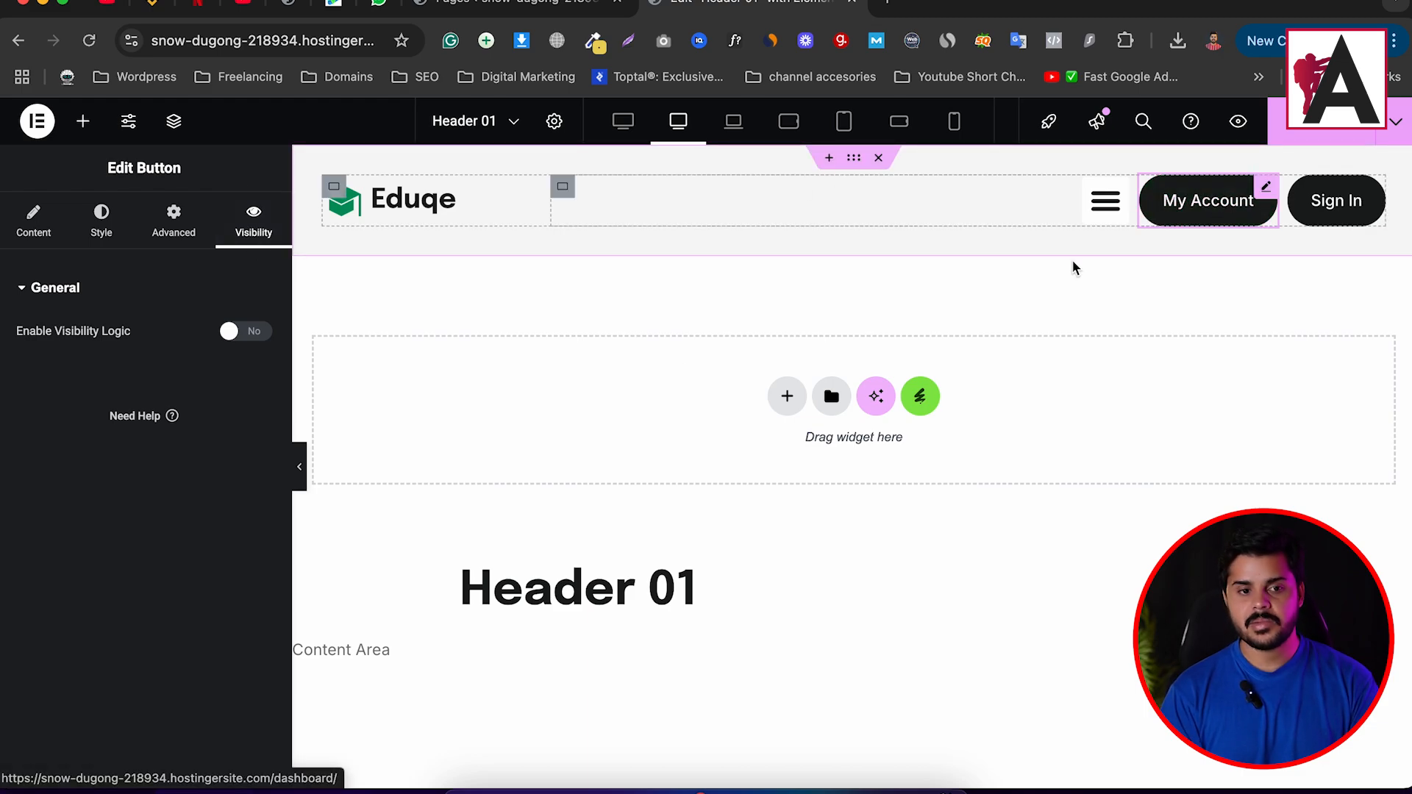
pyautogui.click(249, 332)
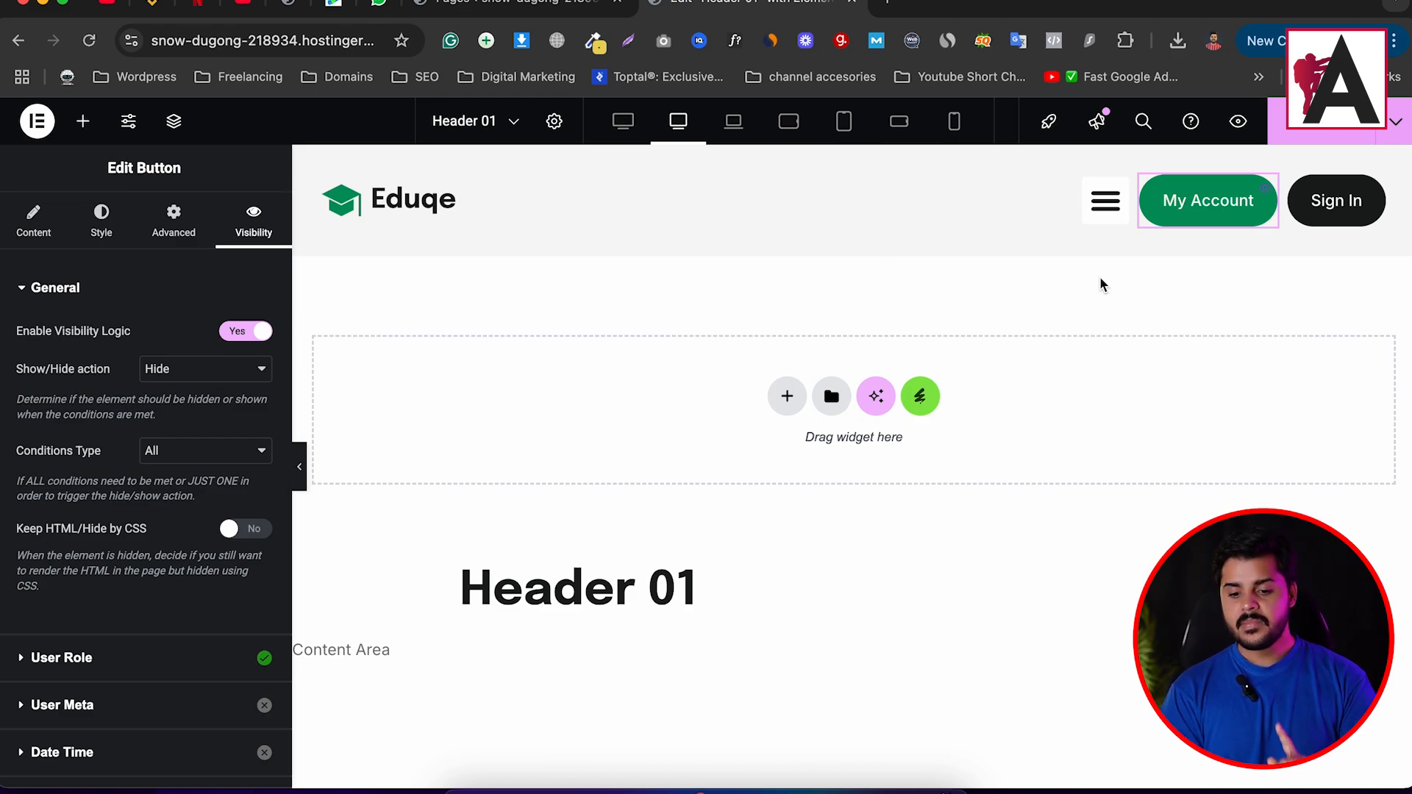
pyautogui.click(176, 371)
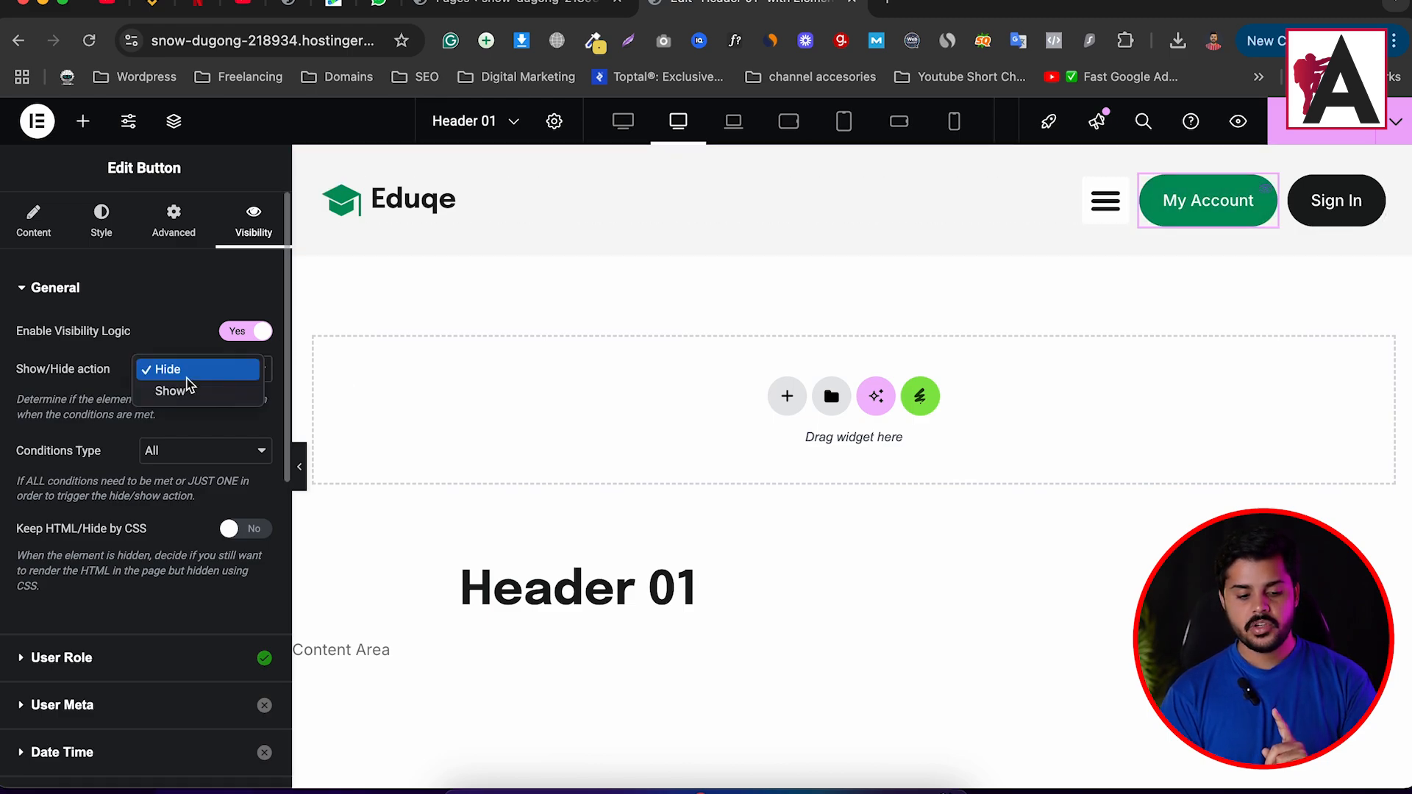
pyautogui.click(189, 396)
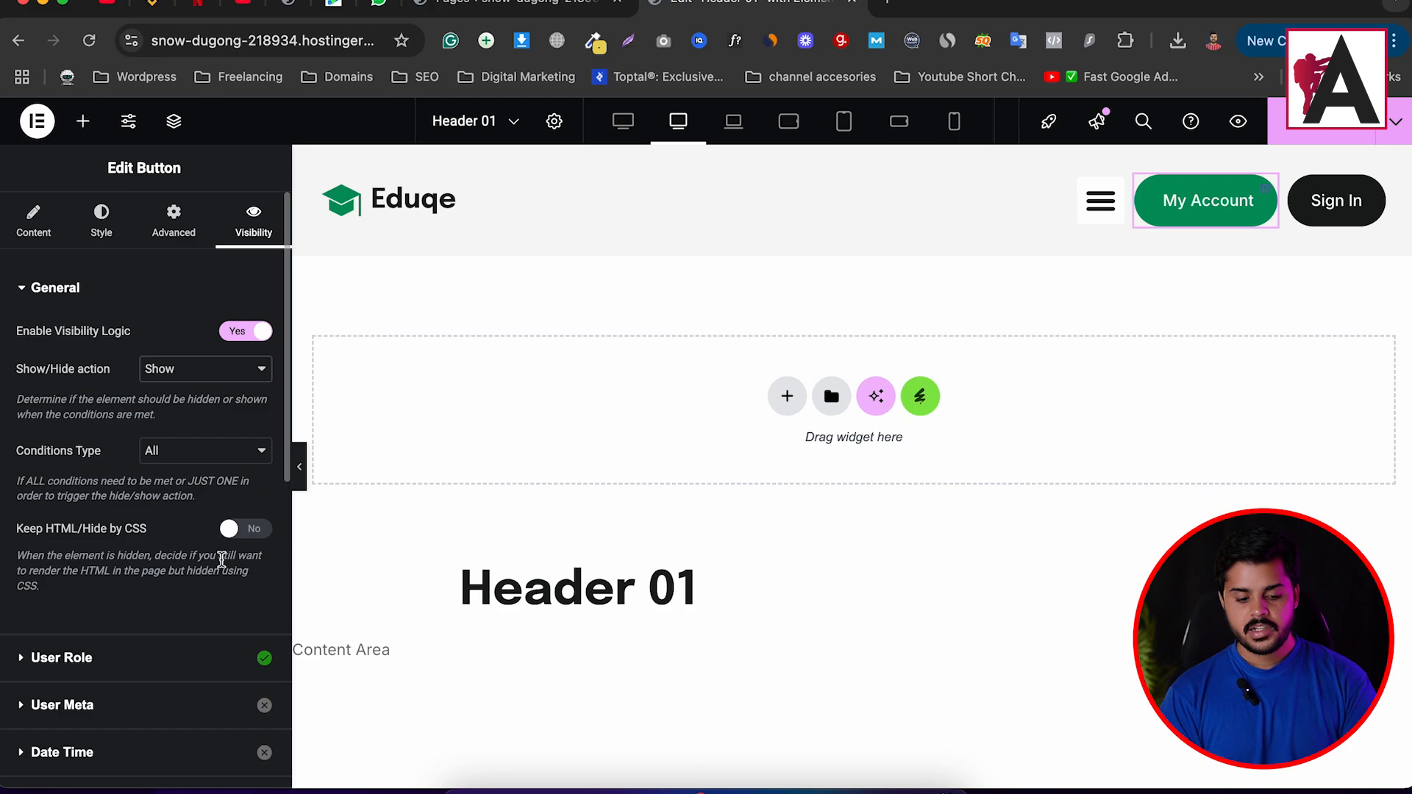
pyautogui.scroll(-3, 190, 460)
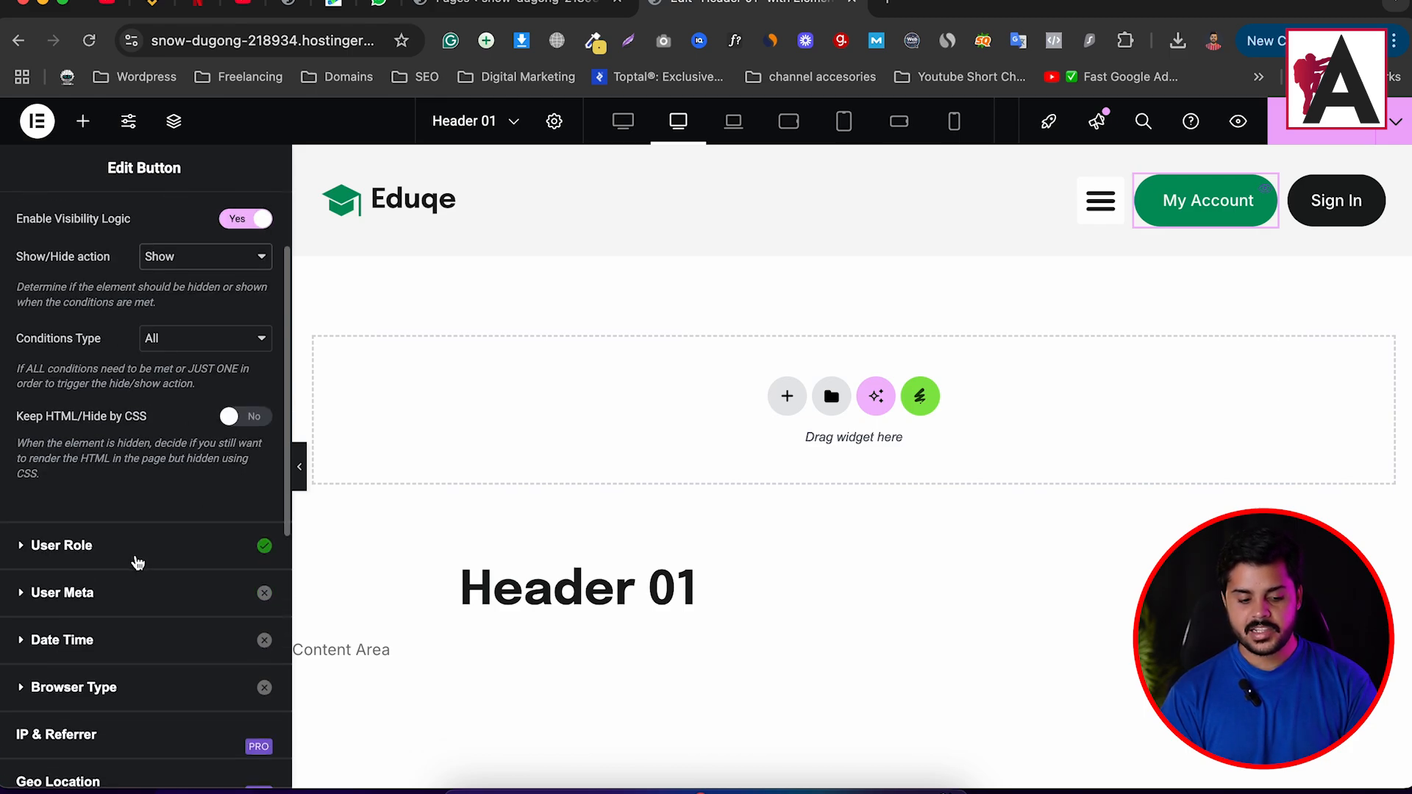
pyautogui.click(138, 563)
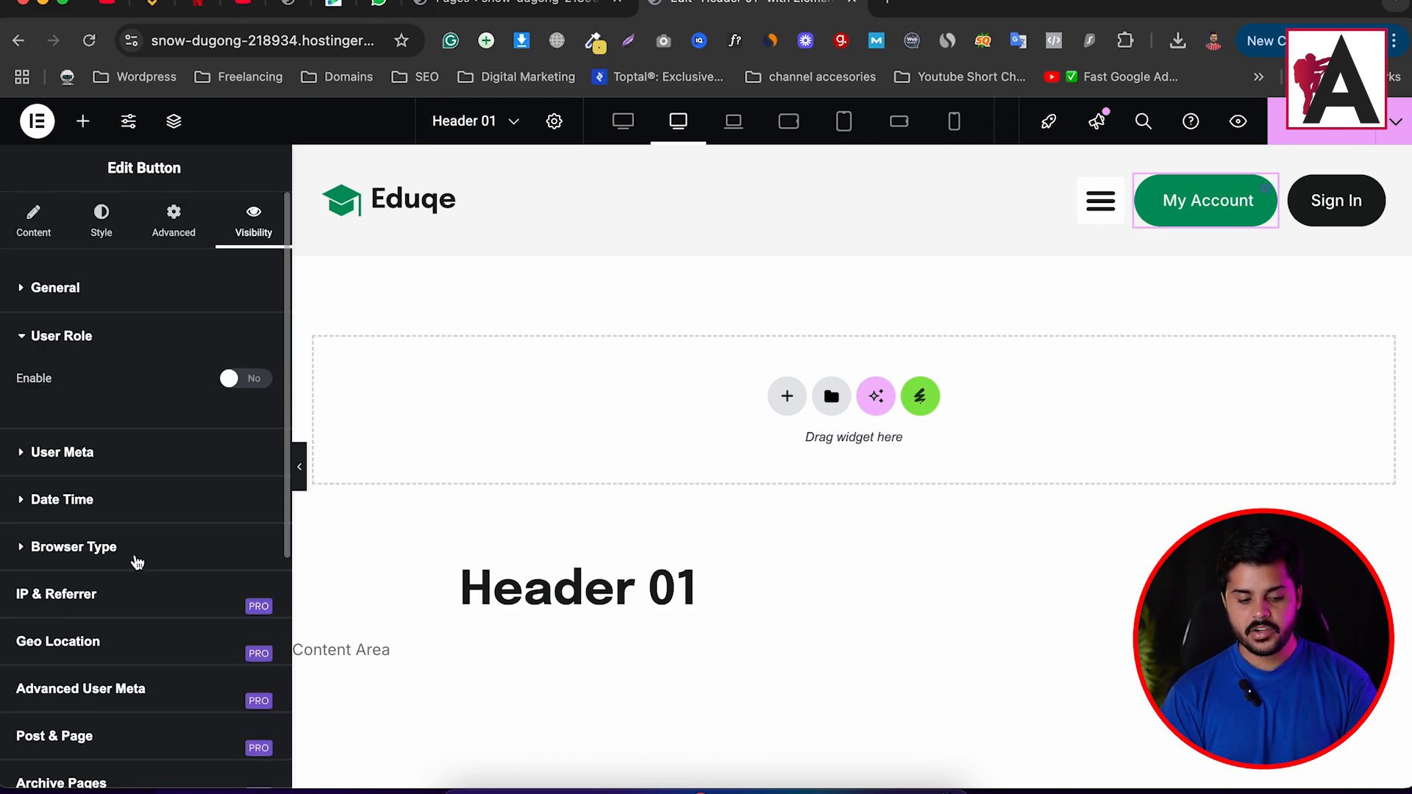
pyautogui.click(251, 387)
pyautogui.click(100, 438)
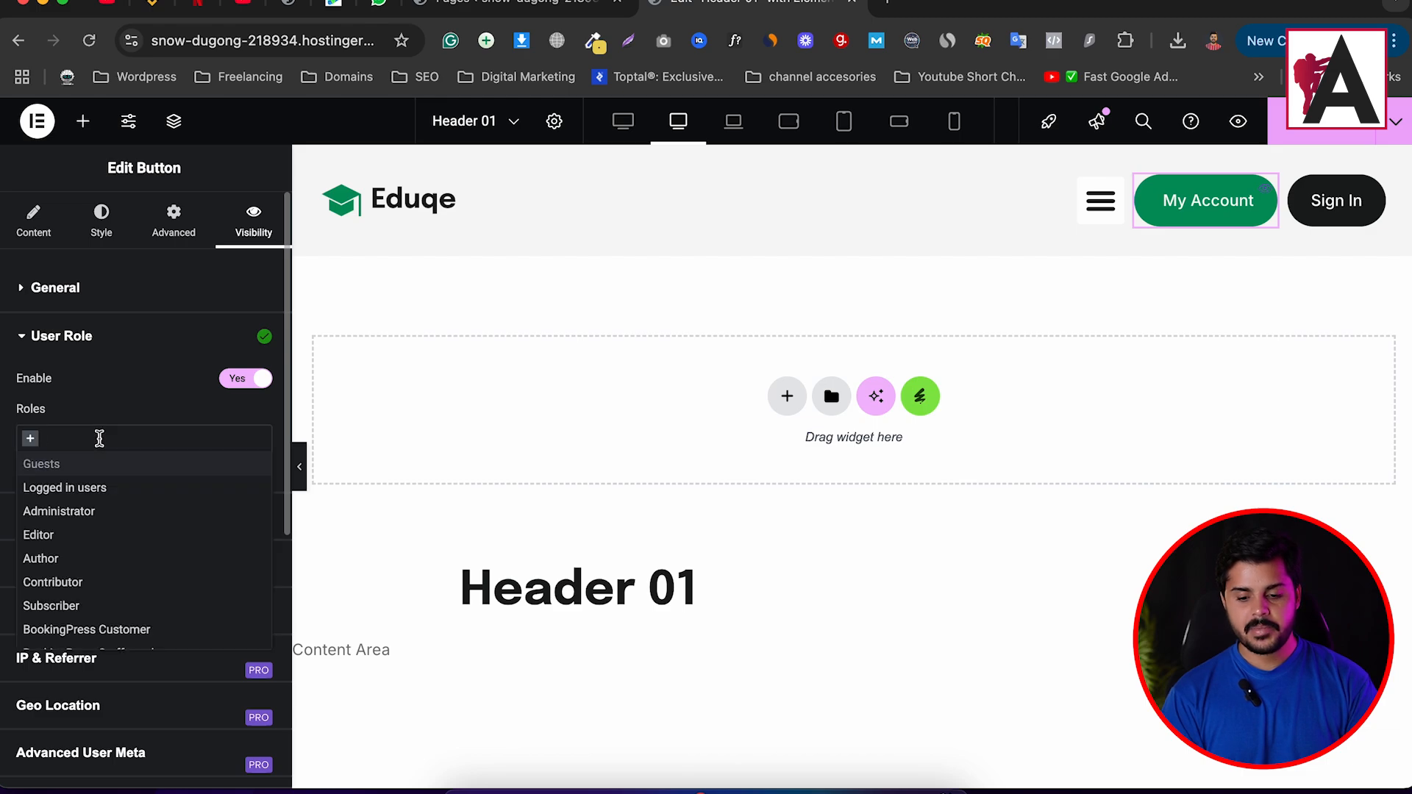
pyautogui.click(117, 489)
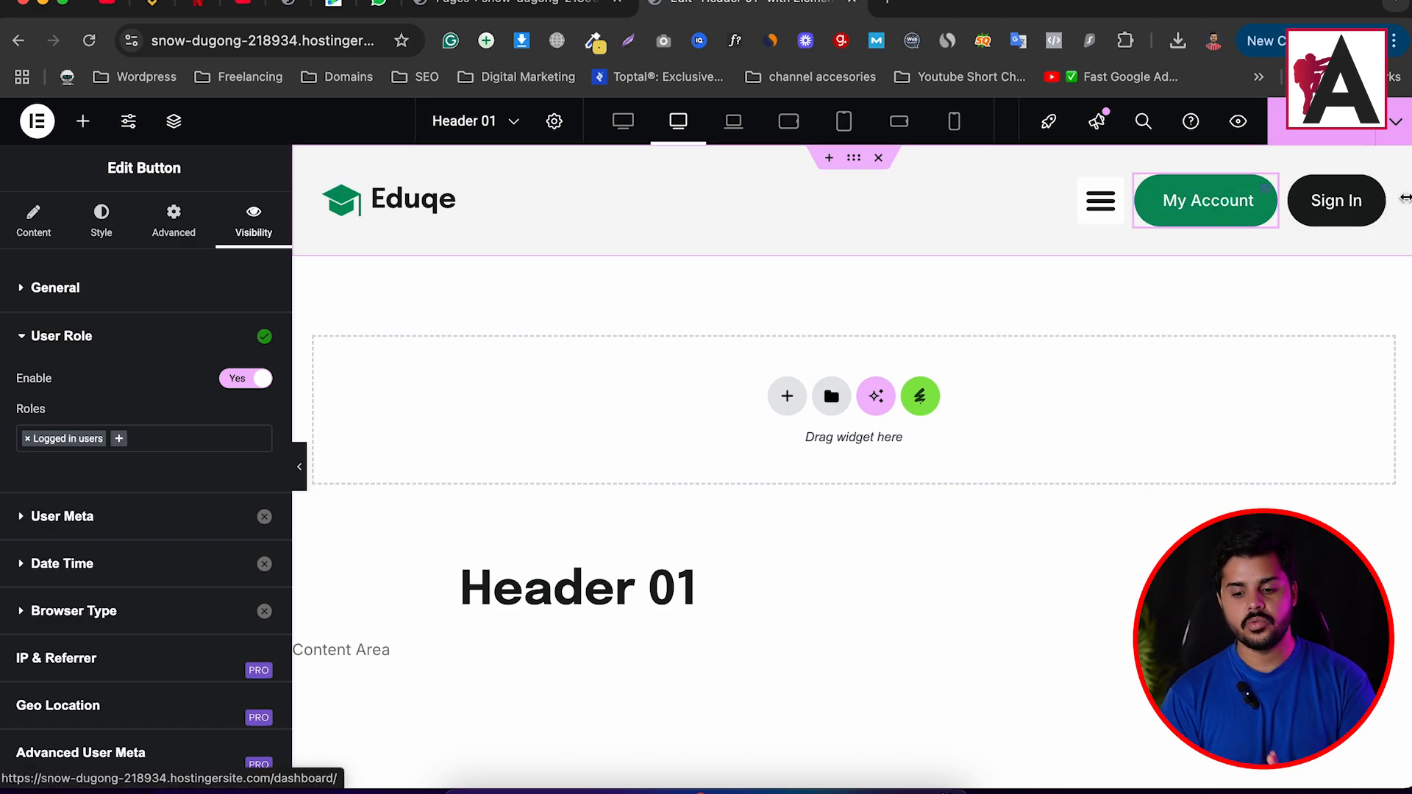
pyautogui.click(1374, 197)
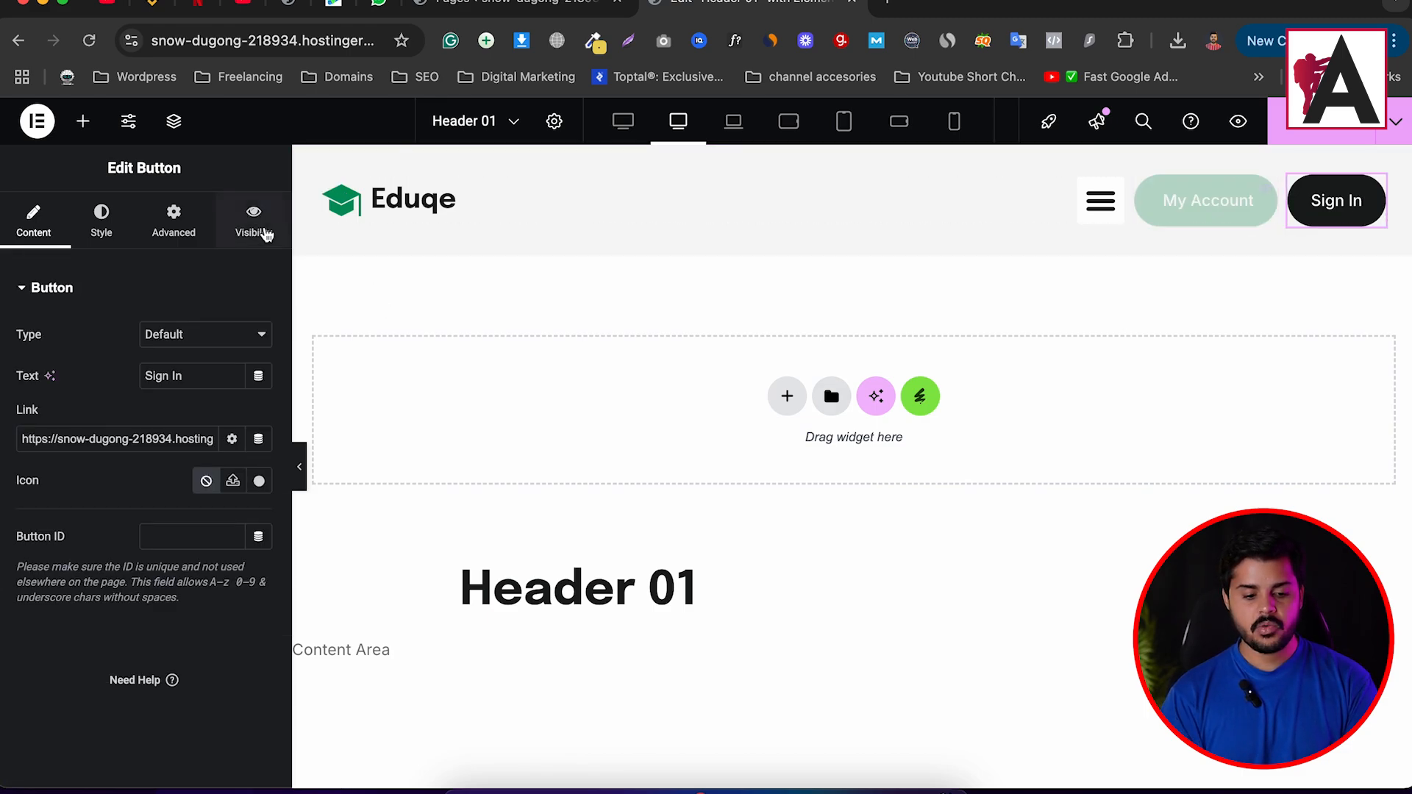
# Give Sign In a Logged in users role condition, recheck My Account, and copy the editor URL.
pyautogui.click(259, 226)
pyautogui.click(256, 333)
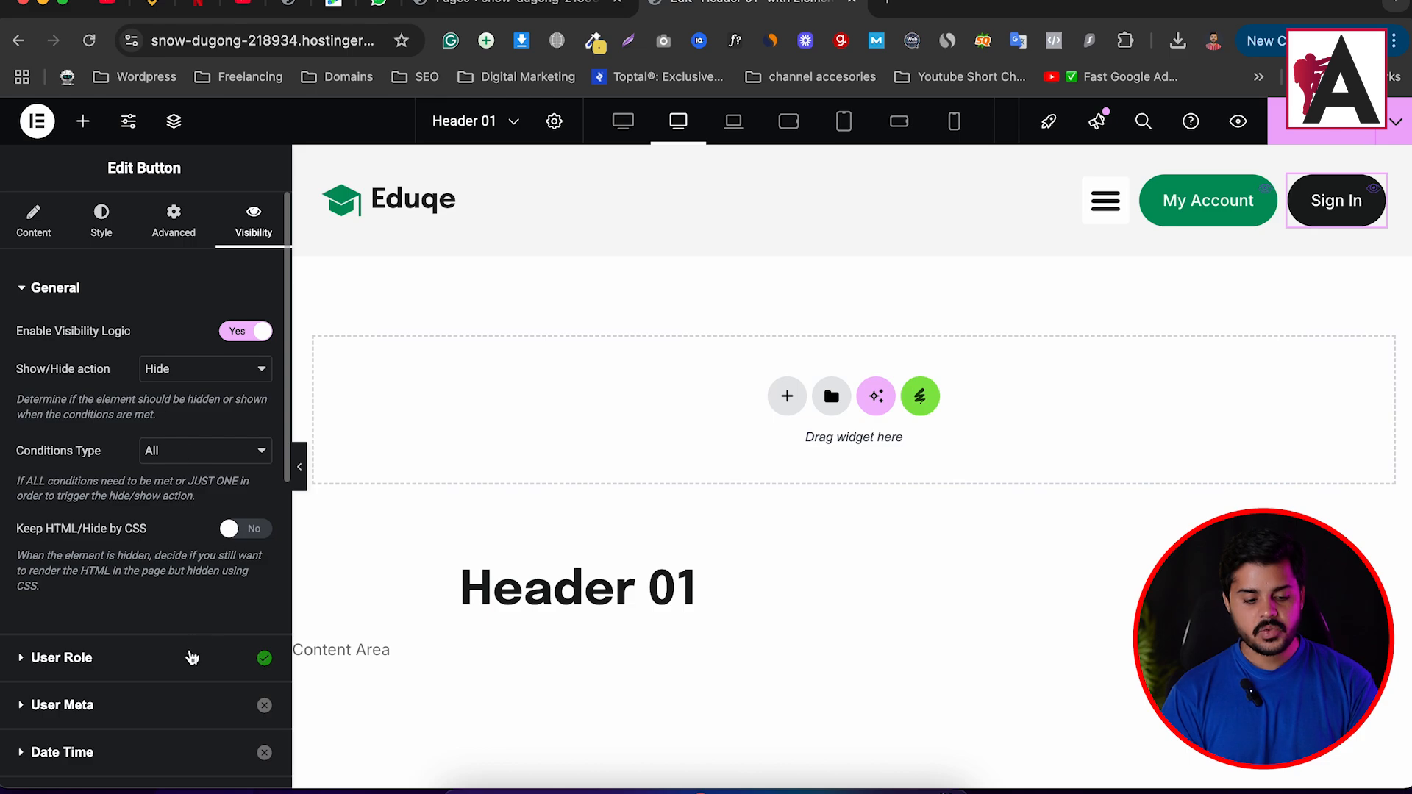
pyautogui.click(191, 657)
pyautogui.click(221, 380)
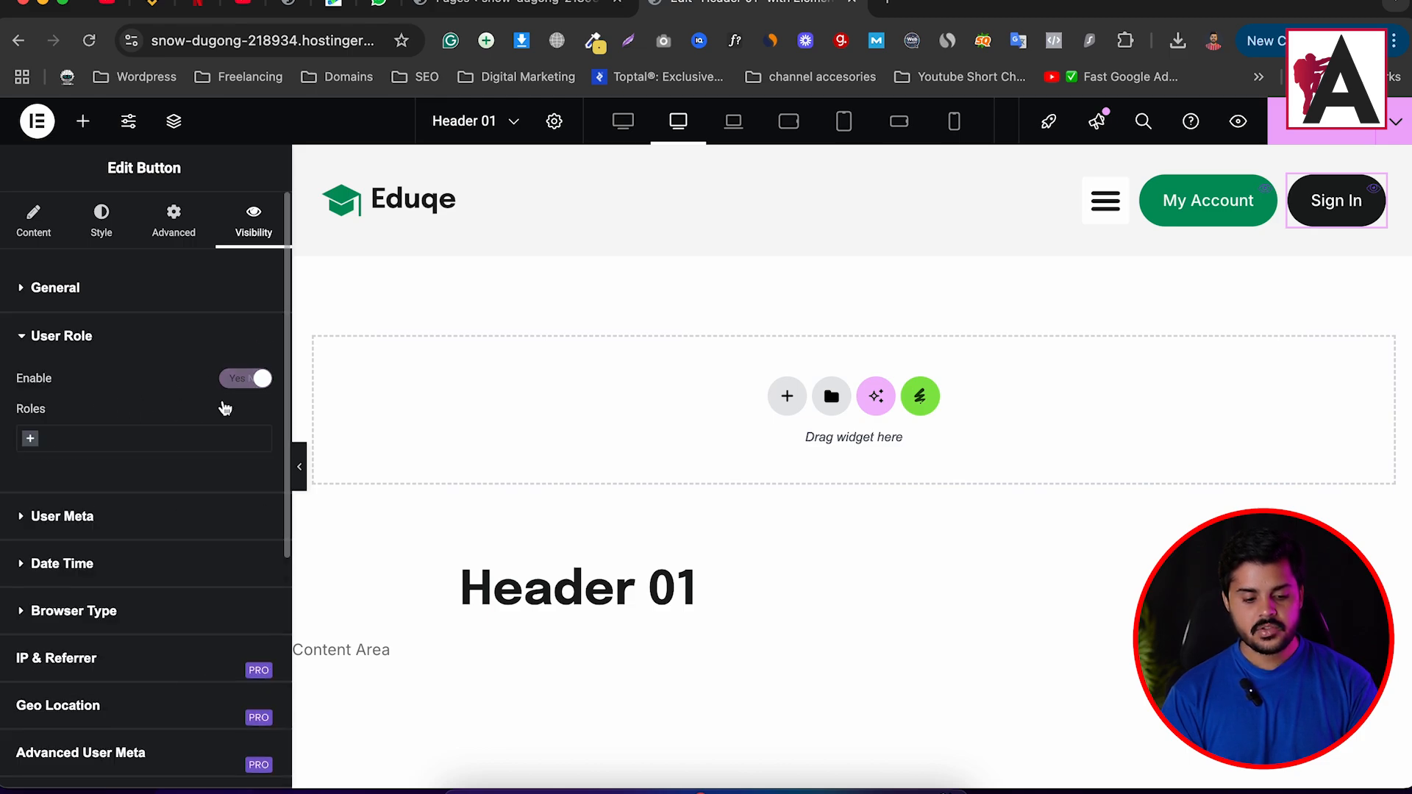
pyautogui.click(126, 442)
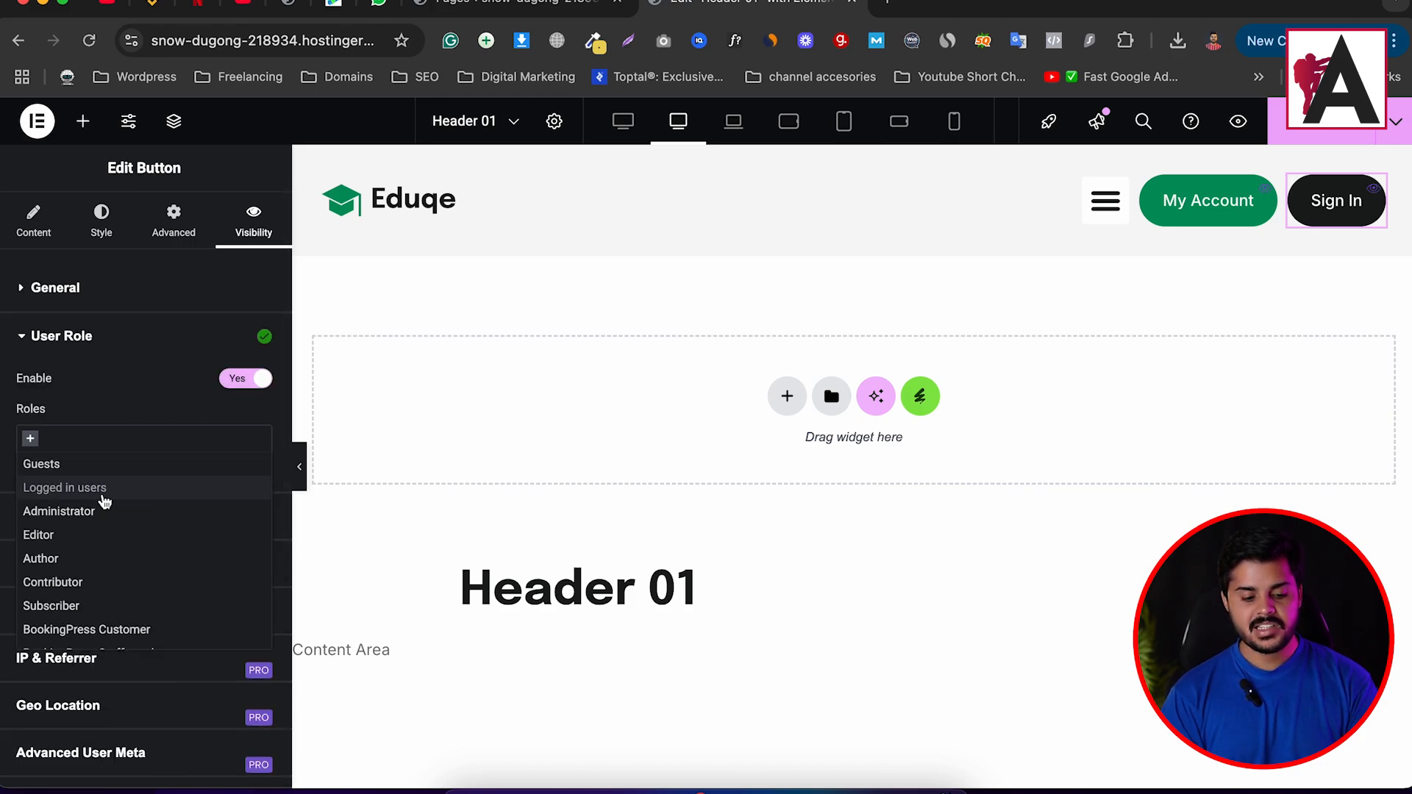
pyautogui.click(86, 492)
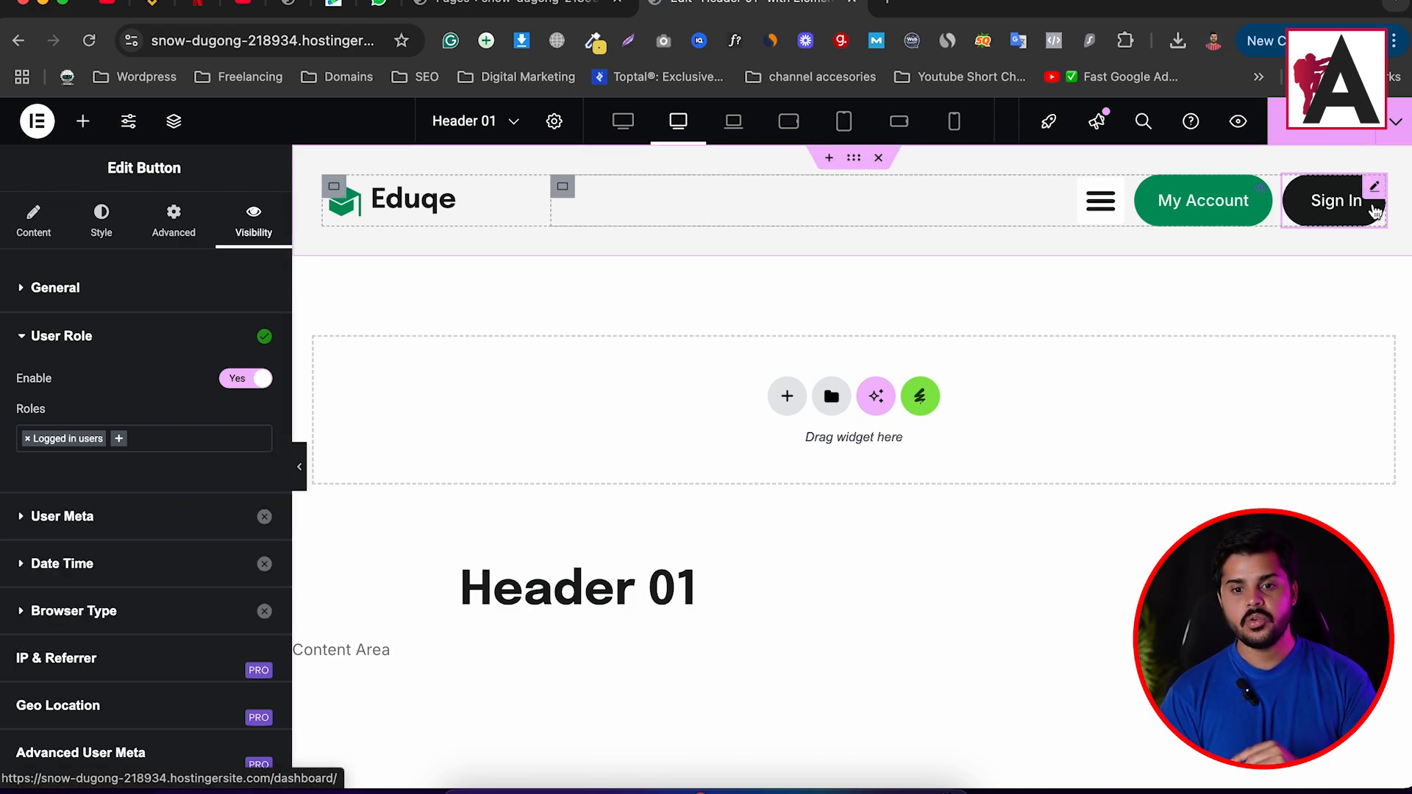
pyautogui.click(1225, 197)
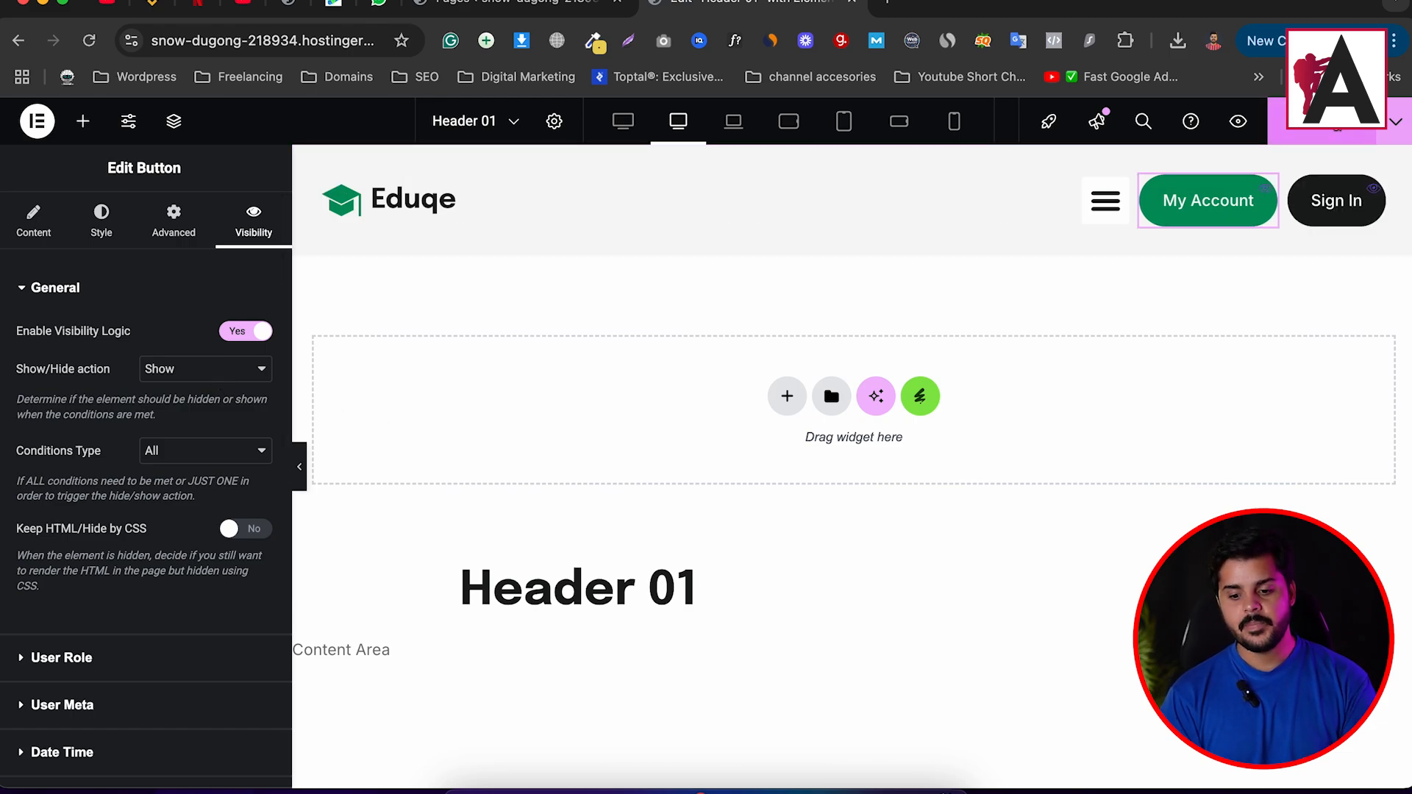
pyautogui.click(303, 45)
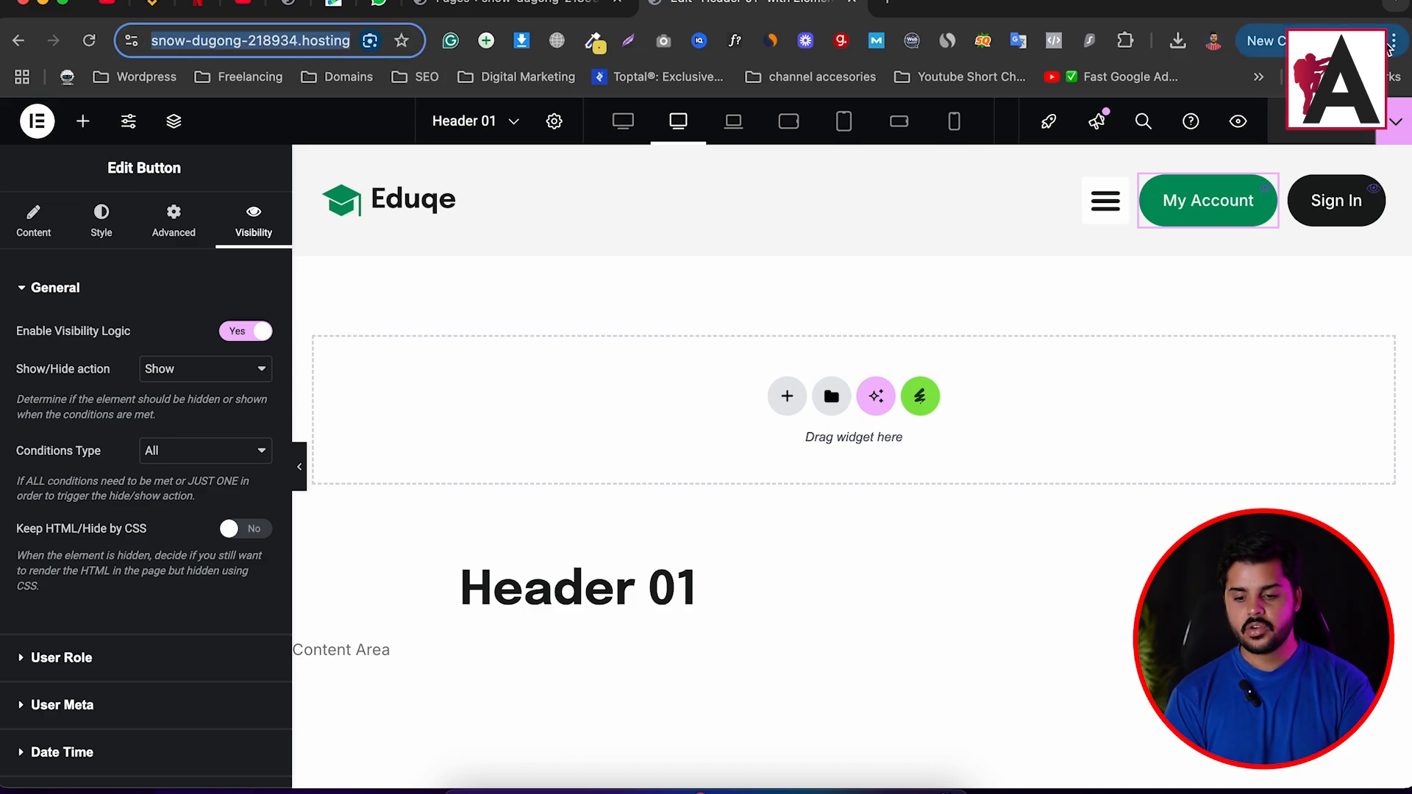
# In a new Incognito window, load the site's home page by trimming the pasted editor URL to the domain.
pyautogui.click(1394, 41)
pyautogui.click(1239, 183)
pyautogui.write('https://snow-dugong-218934.hostingersite.com/wp-admin/post.php?post=91&action=elementor')
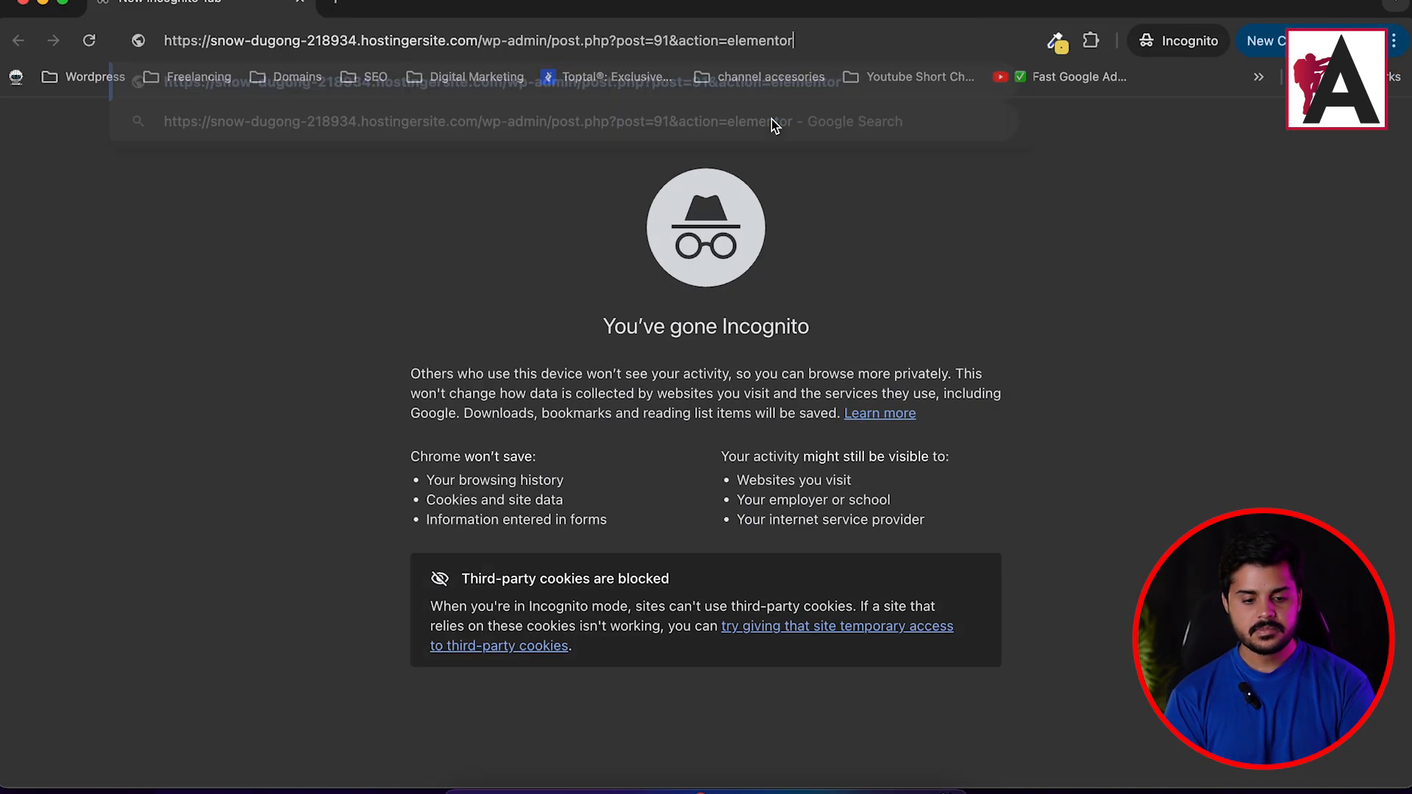
pyautogui.press('Return')
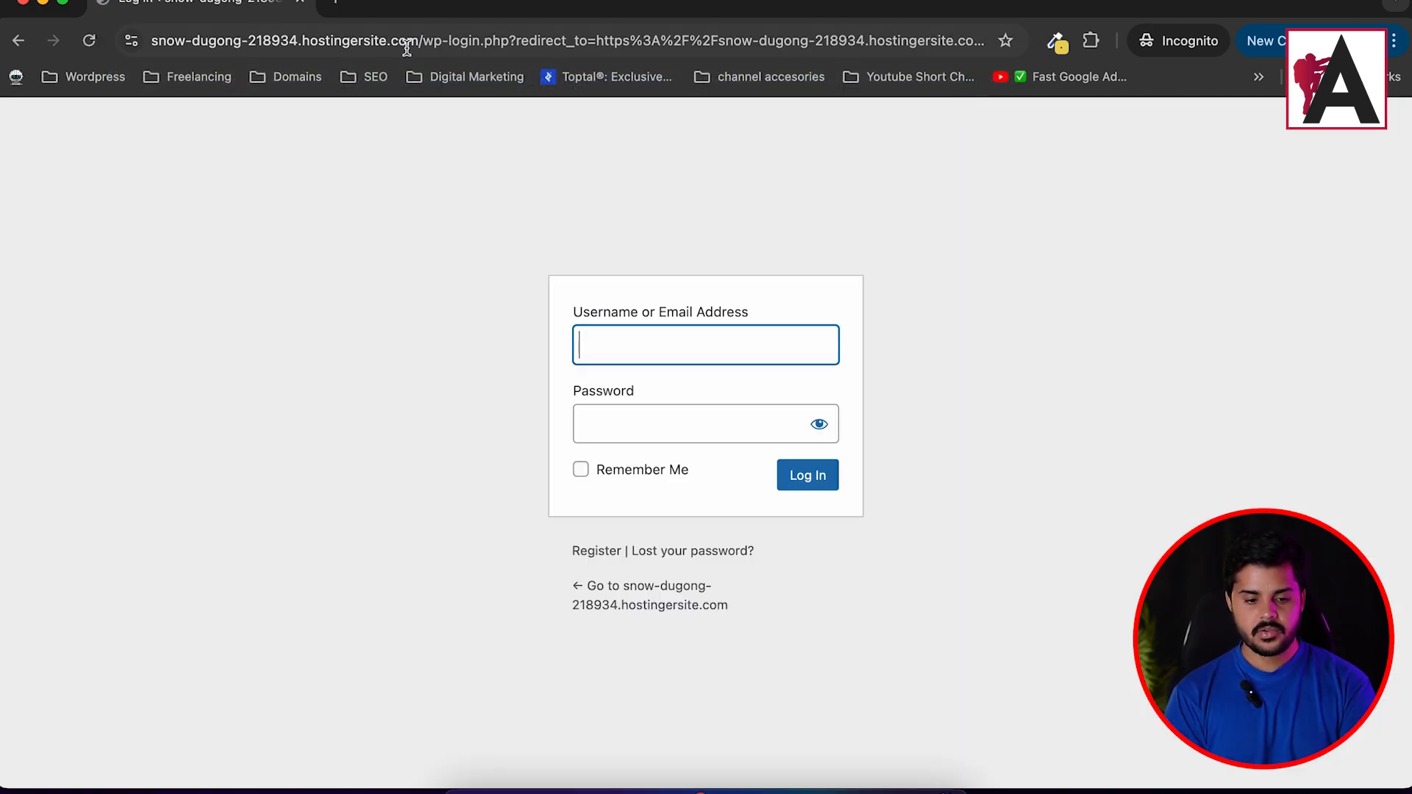
pyautogui.moveTo(422, 43); pyautogui.dragTo(1324, 76)
pyautogui.press('BackSpace')
pyautogui.press('Return')
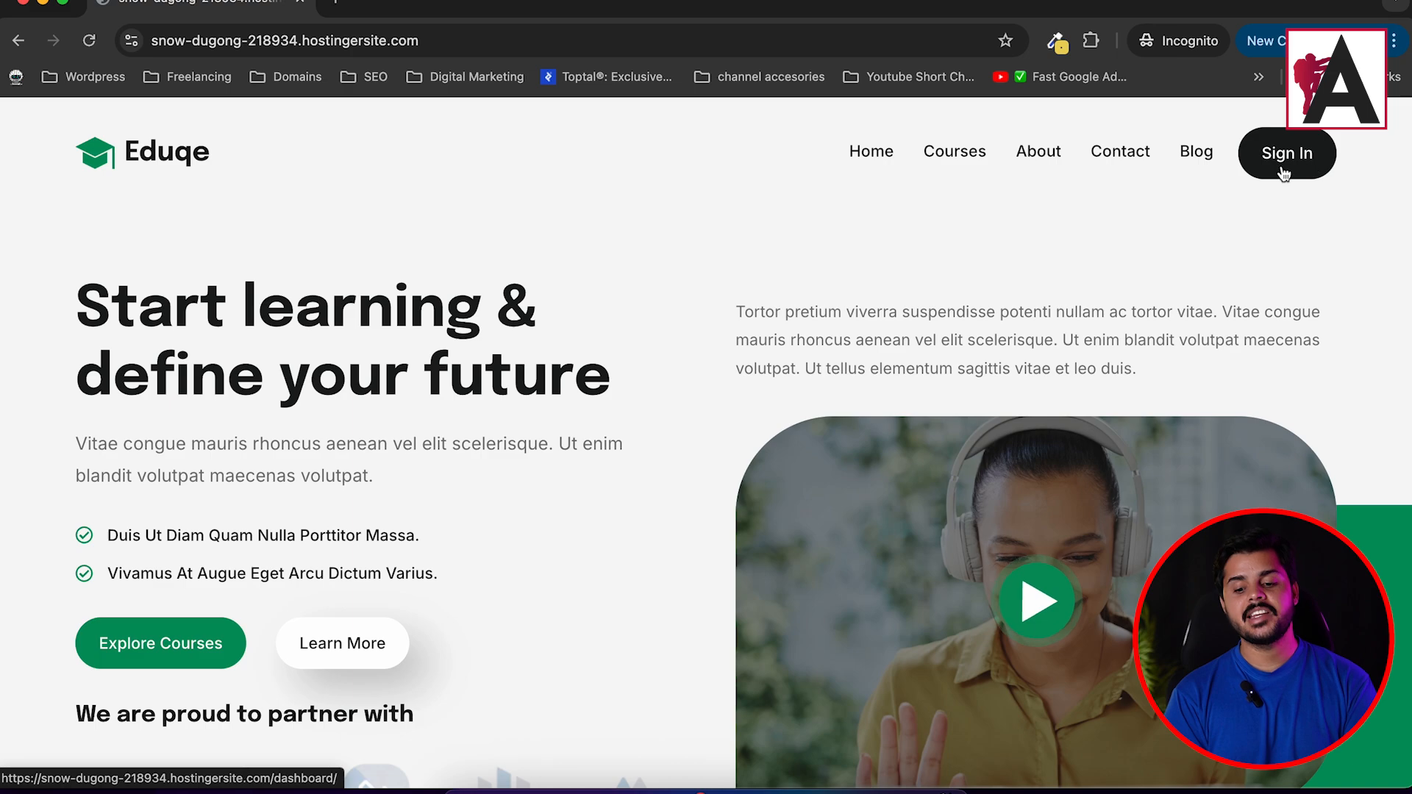
# As a guest, open the Sign In page and copy the Register Now link.
pyautogui.click(1283, 171)
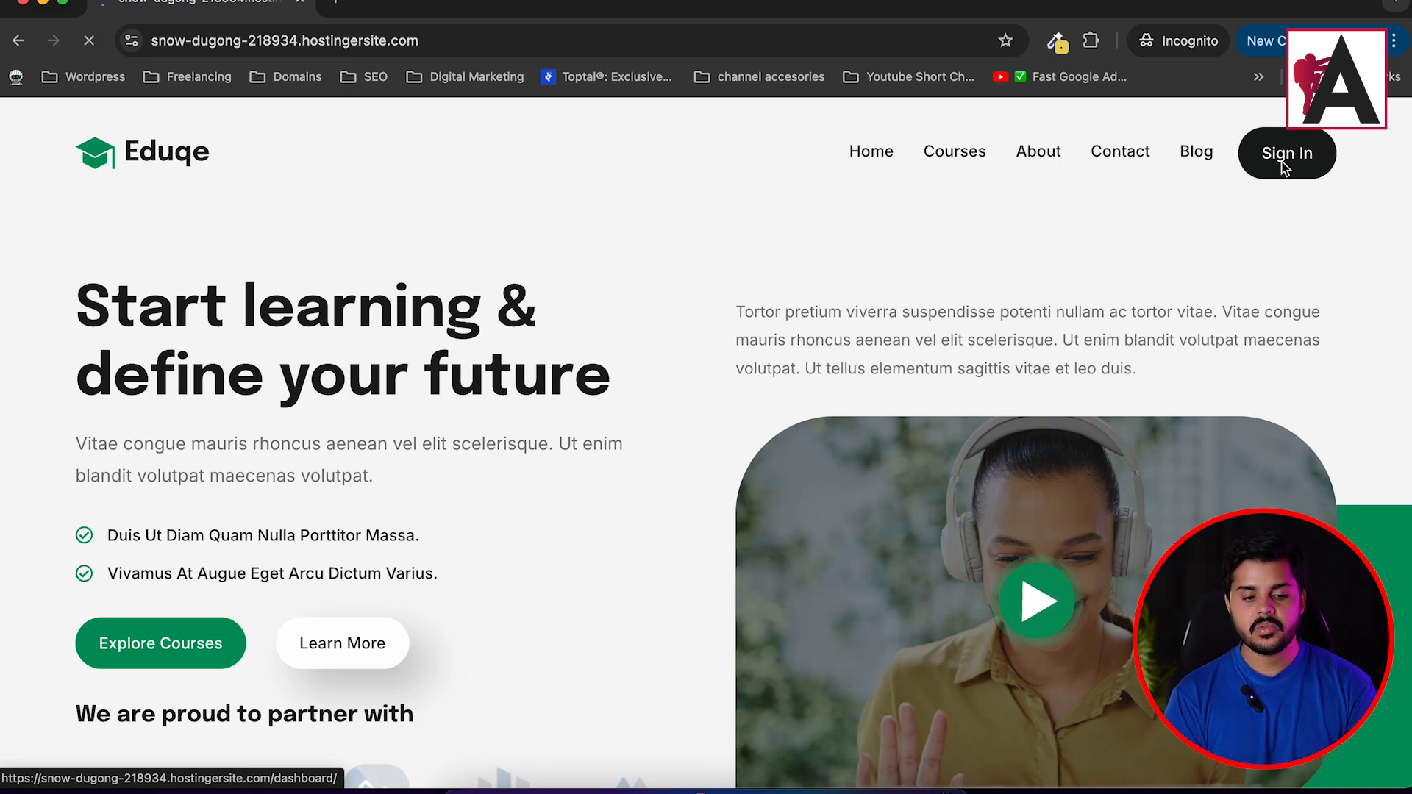
pyautogui.scroll(-1, 565, 338)
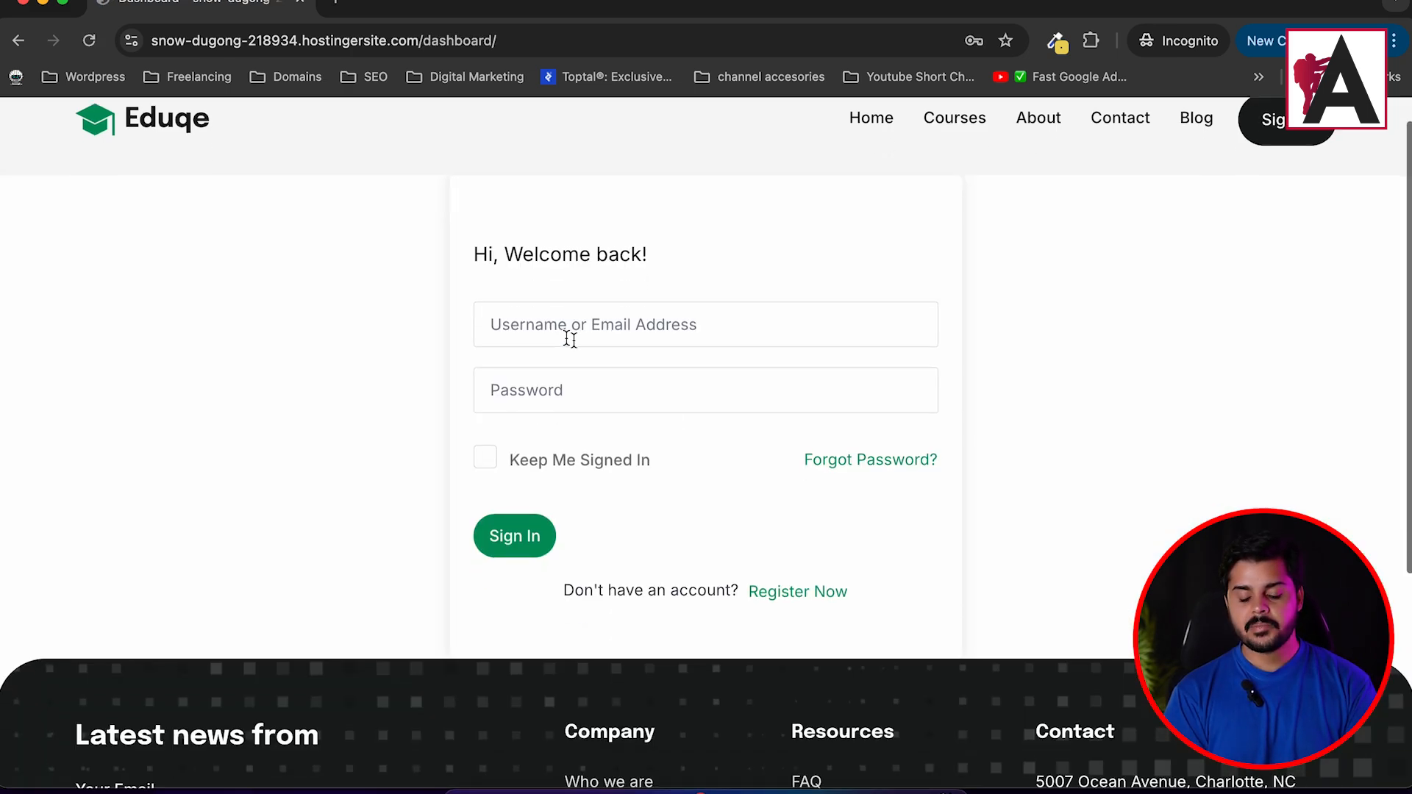
pyautogui.rightClick(800, 597)
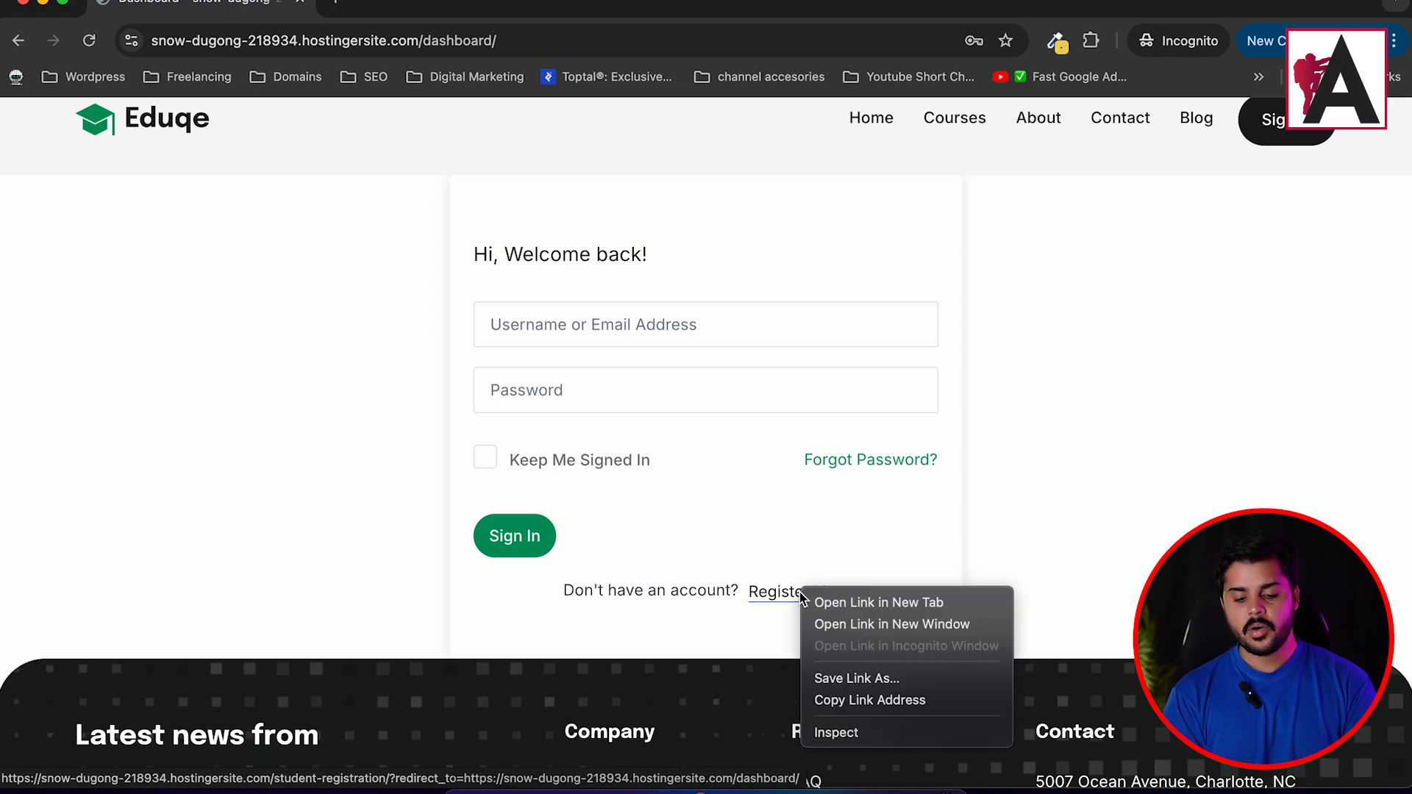
pyautogui.click(873, 699)
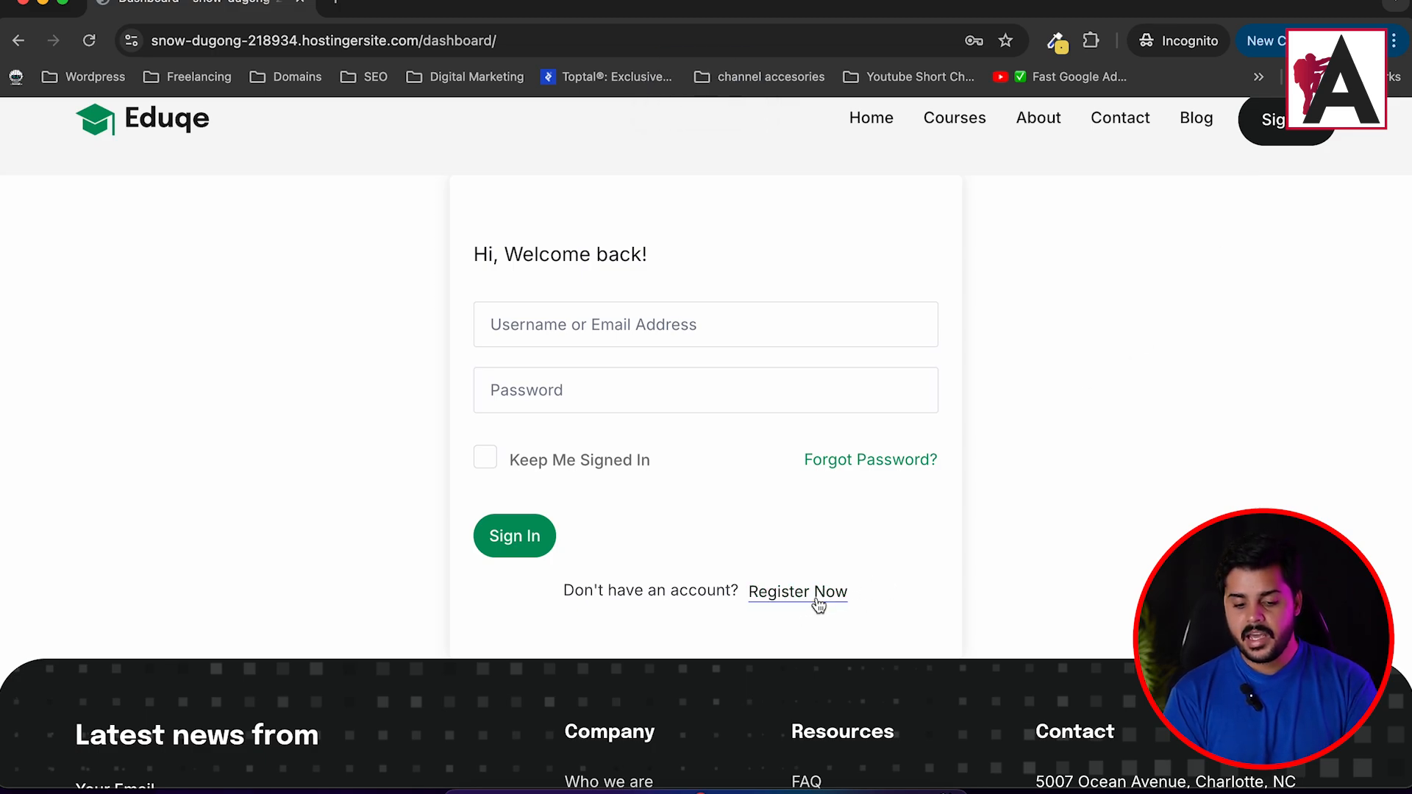
pyautogui.scroll(1, 813, 600)
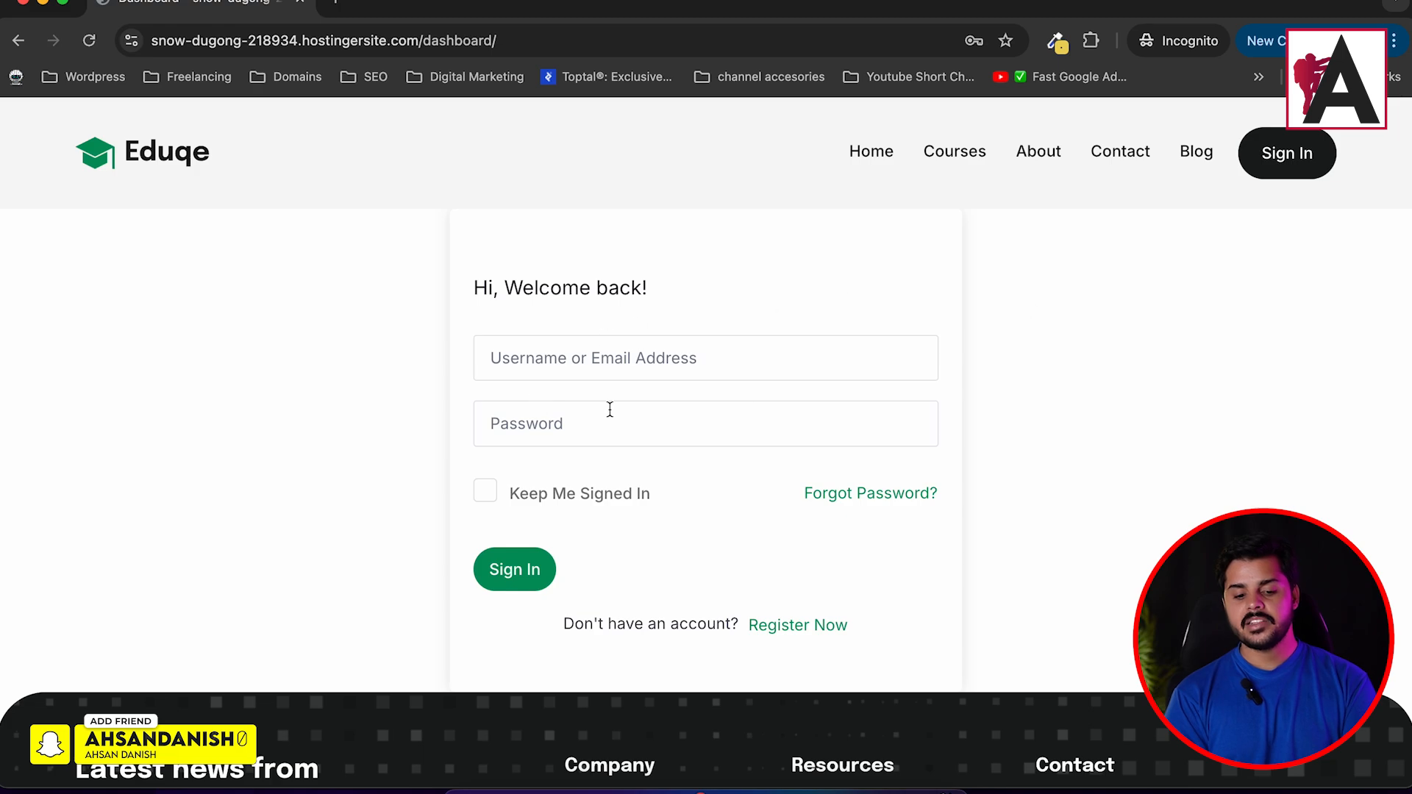
# Go to Student Registration and autofill its name, username and e-mail fields from the saved entry.
pyautogui.click(556, 357)
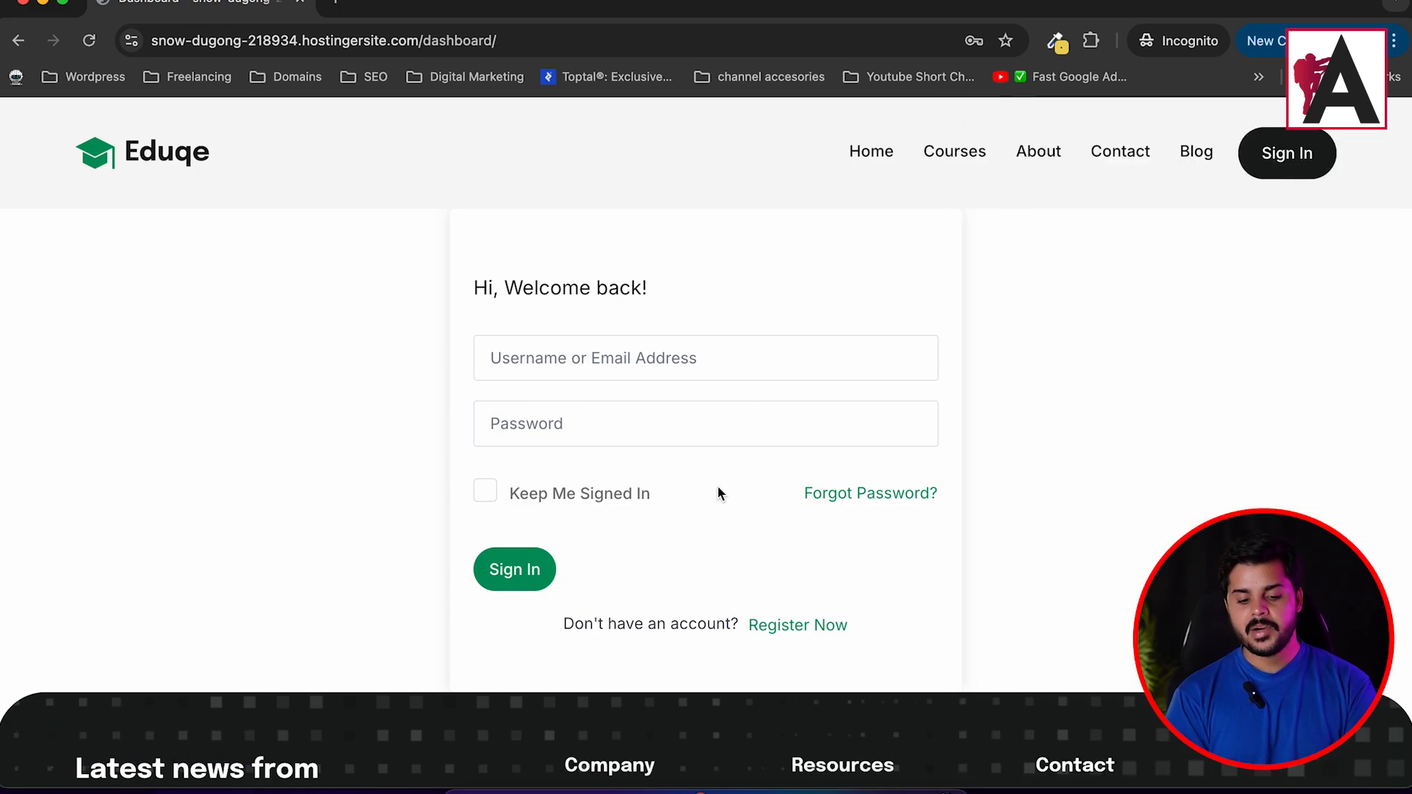
pyautogui.click(807, 633)
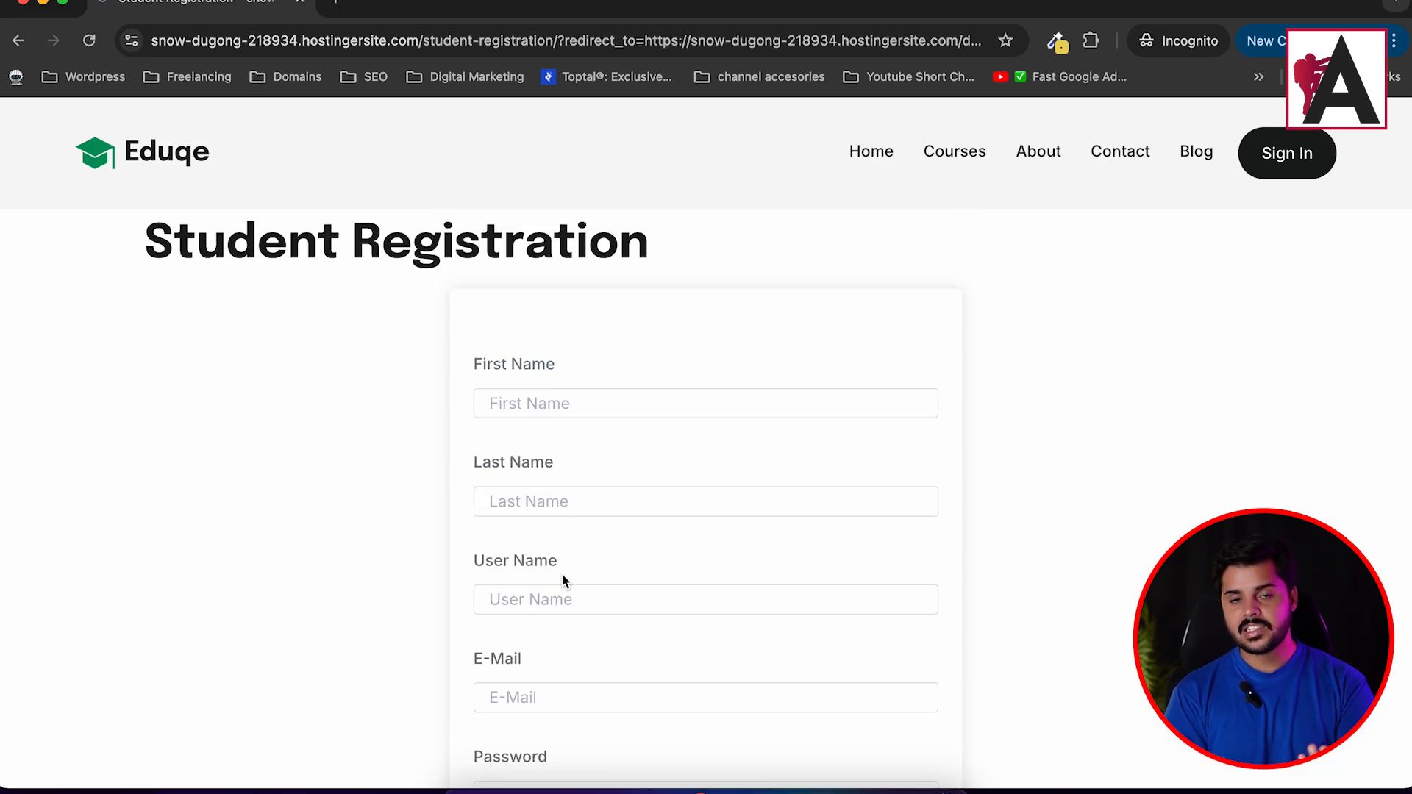
pyautogui.click(562, 403)
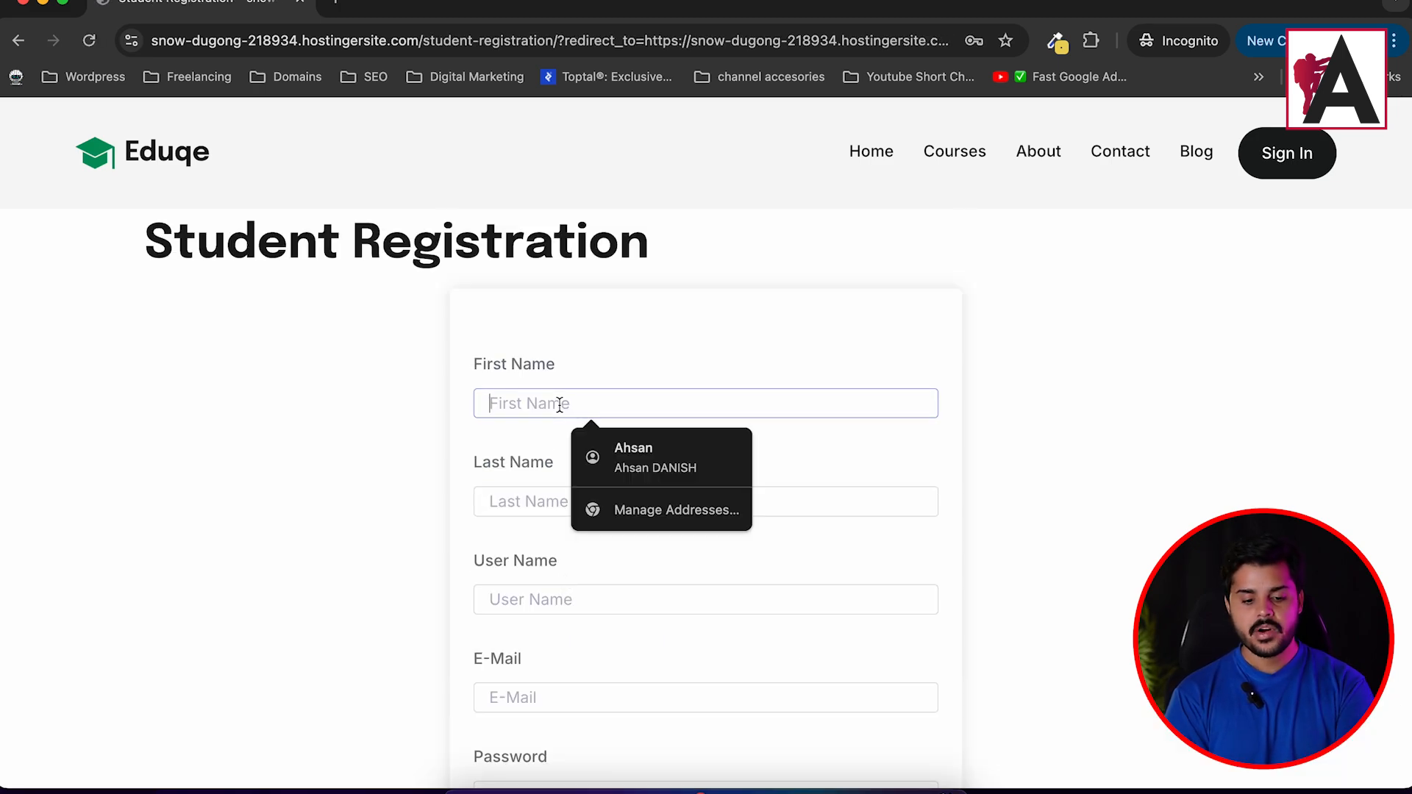
pyautogui.click(602, 441)
pyautogui.scroll(-3, 607, 574)
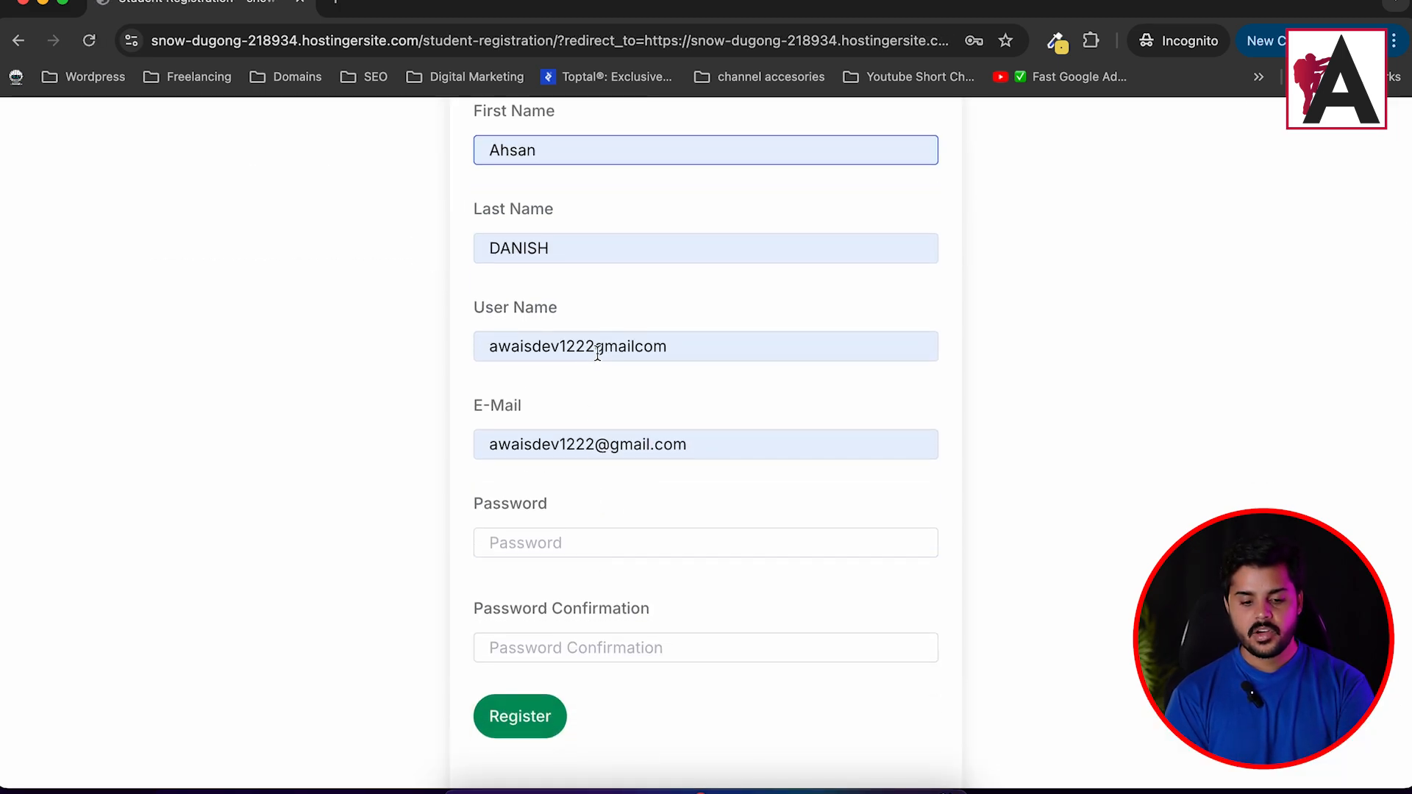
pyautogui.click(337, 11)
# Search 'temp mail', open temp-mail.org and copy its disposable e-mail address.
pyautogui.write('tempm ai')
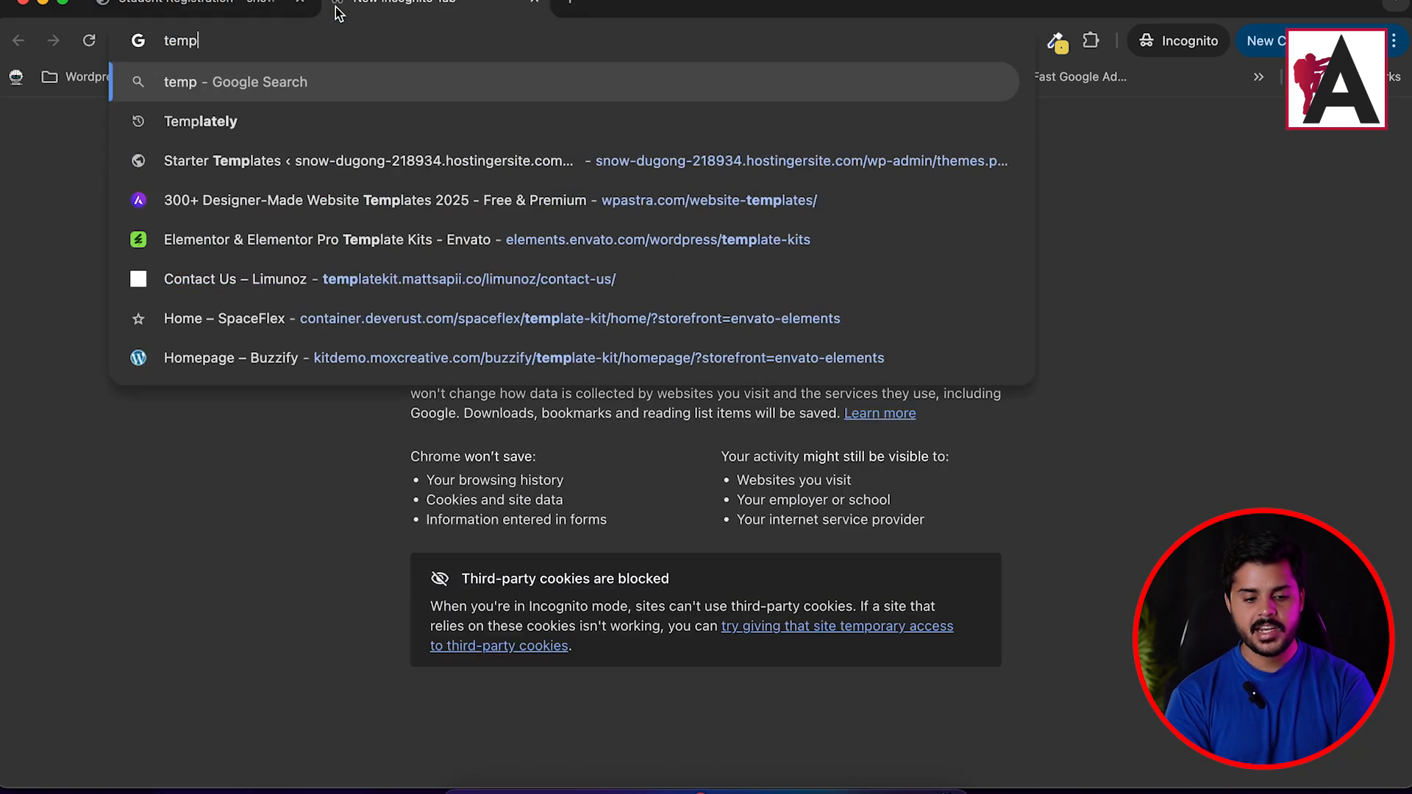
pyautogui.press('BackSpace')
pyautogui.press('BackSpace')
pyautogui.press('BackSpace')
pyautogui.write('mail')
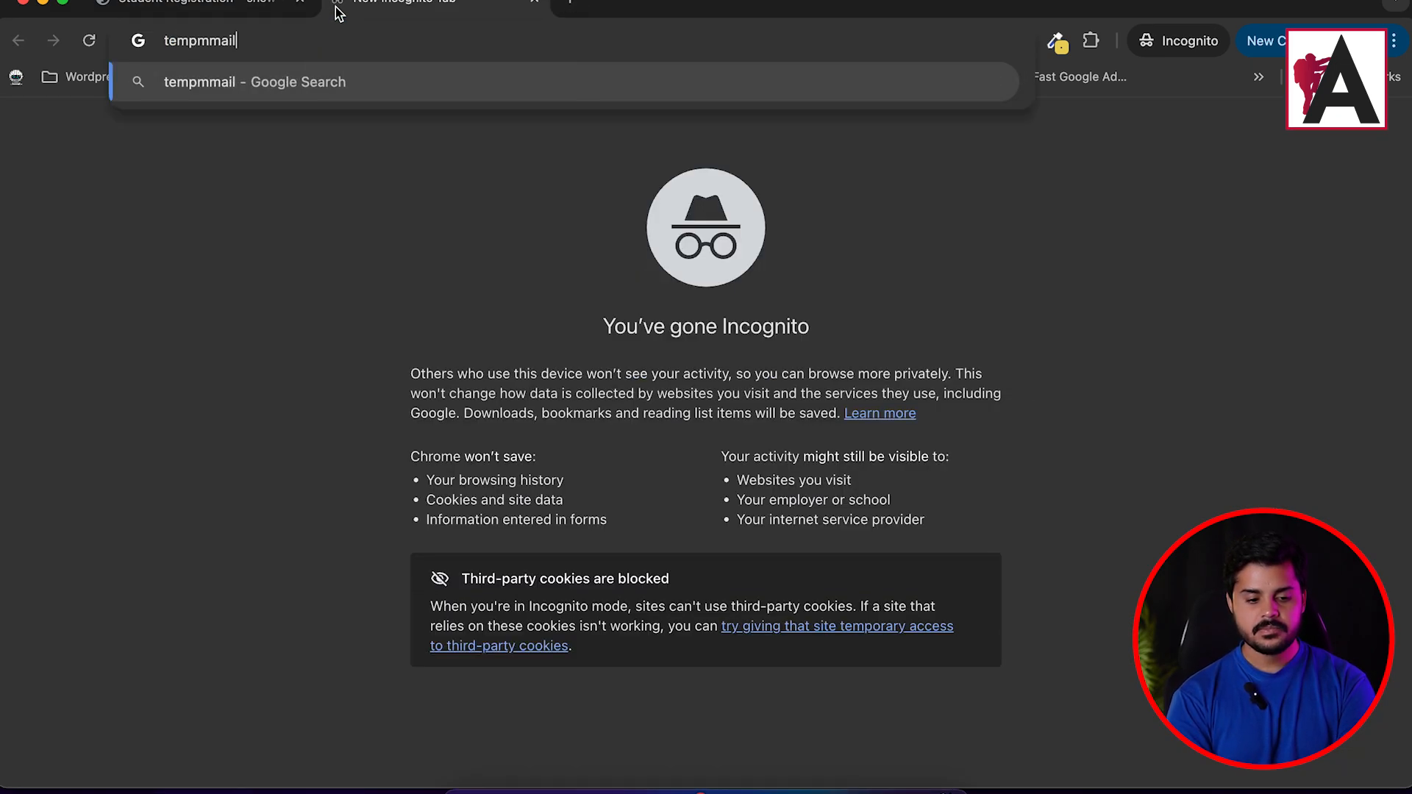
pyautogui.press('Return')
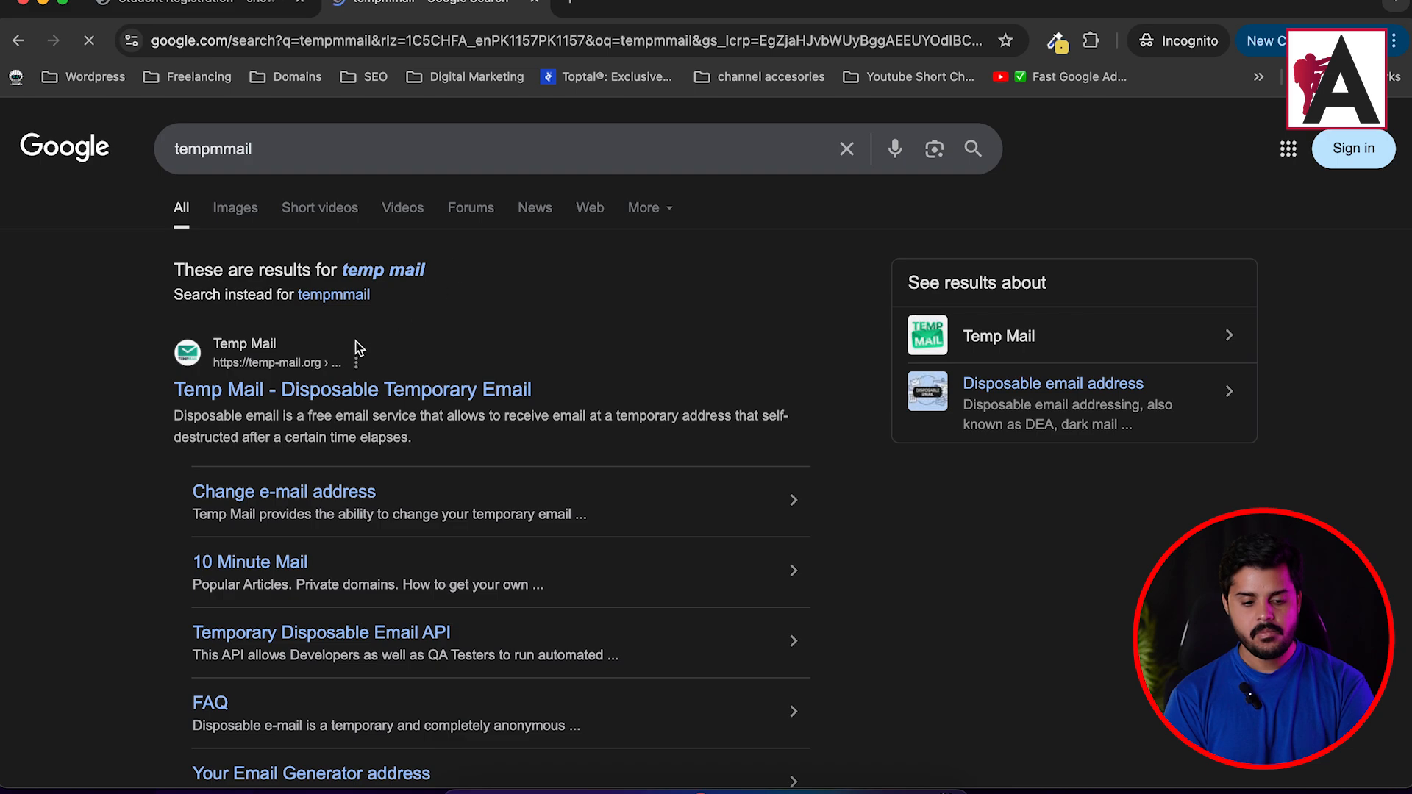
pyautogui.click(490, 388)
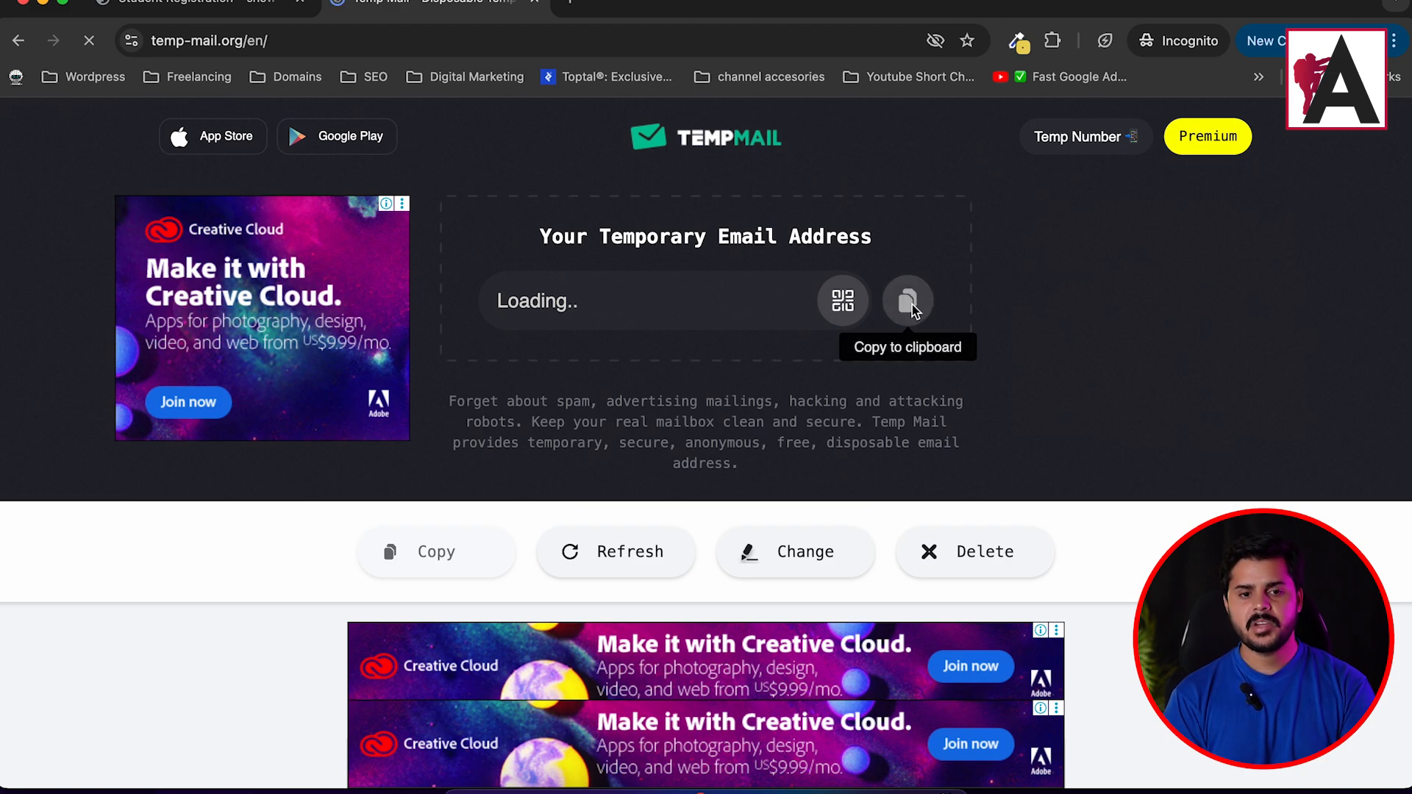
pyautogui.click(912, 305)
# Paste the temp address into E-Mail, enter and confirm a password, and submit the registration.
pyautogui.click(195, 4)
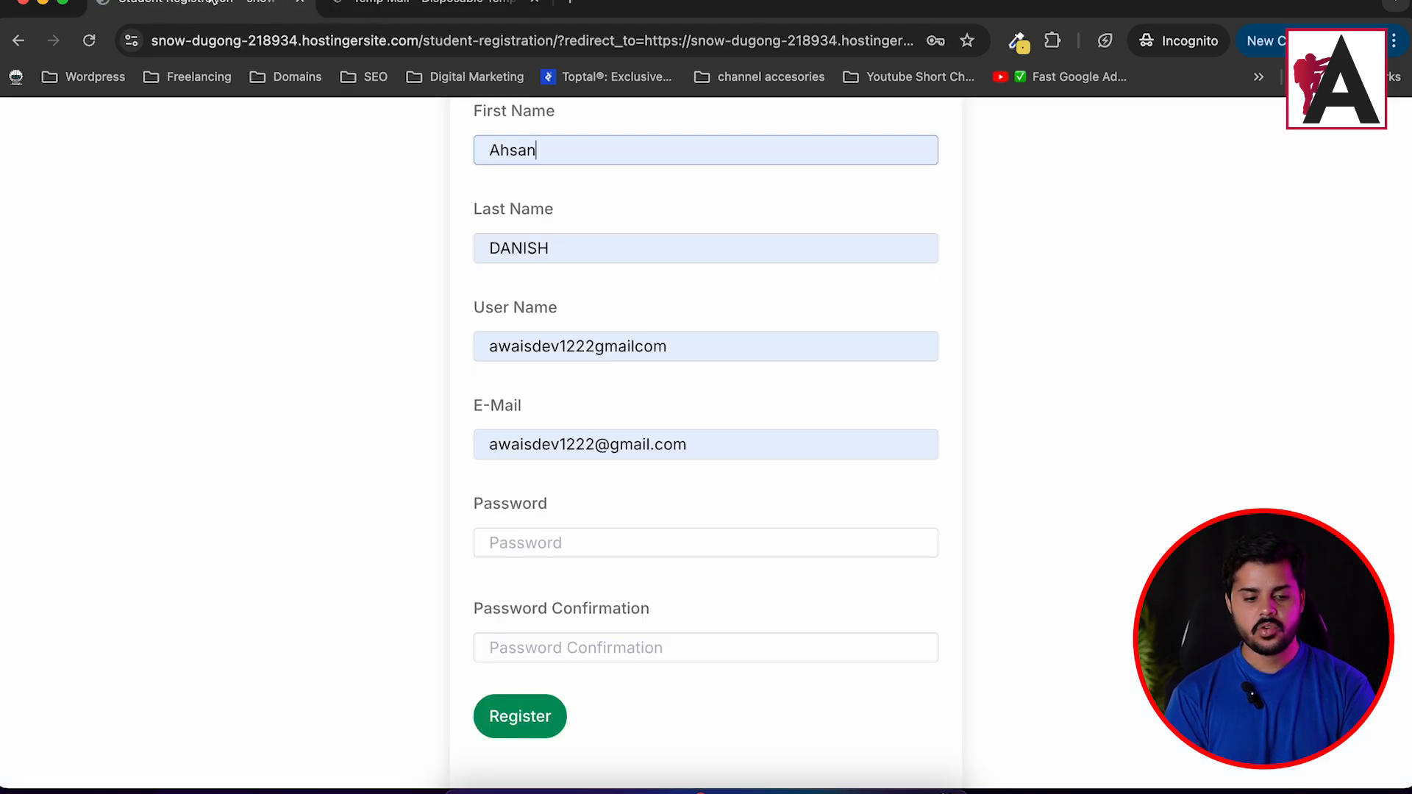
pyautogui.doubleClick(560, 346)
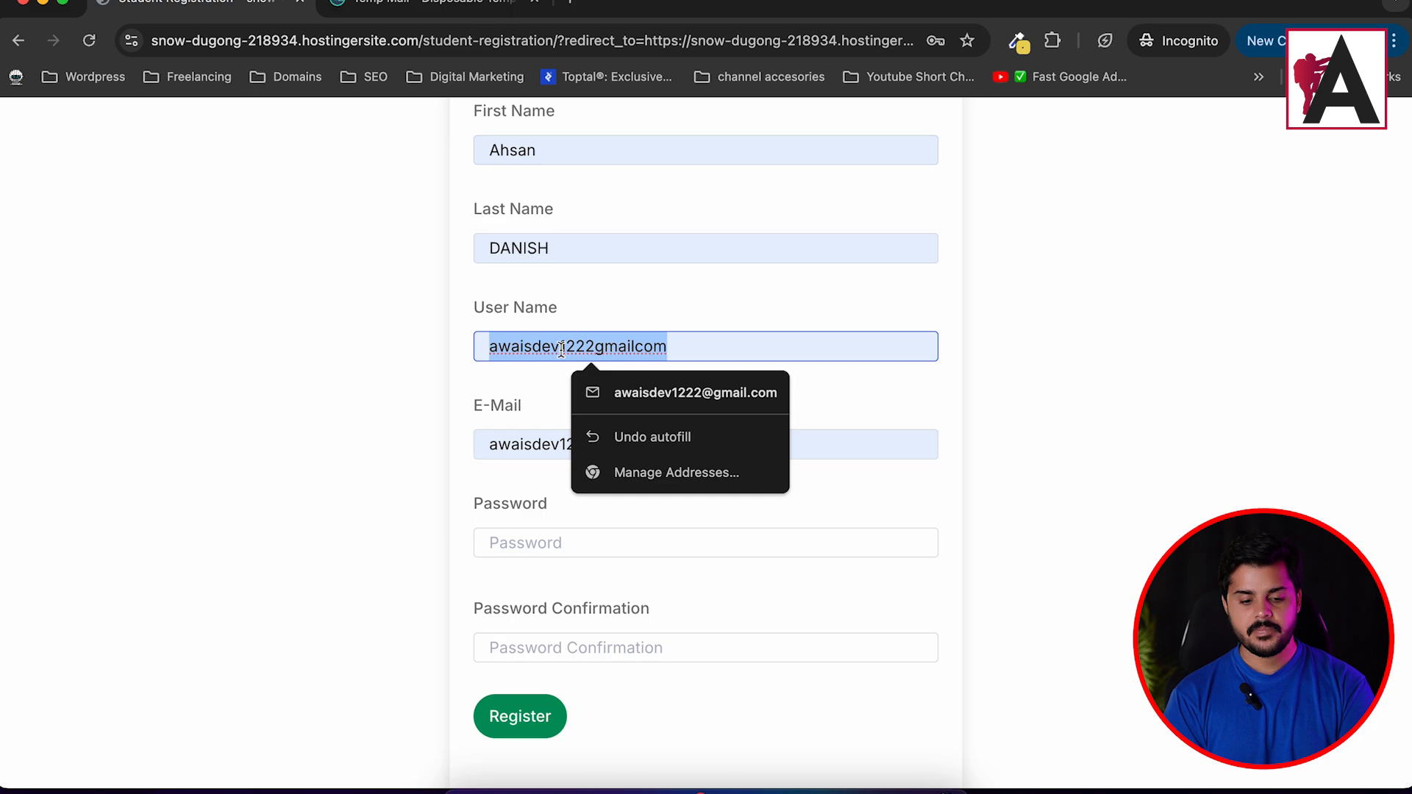
pyautogui.click(542, 443)
pyautogui.doubleClick(542, 443)
pyautogui.press('super+v')
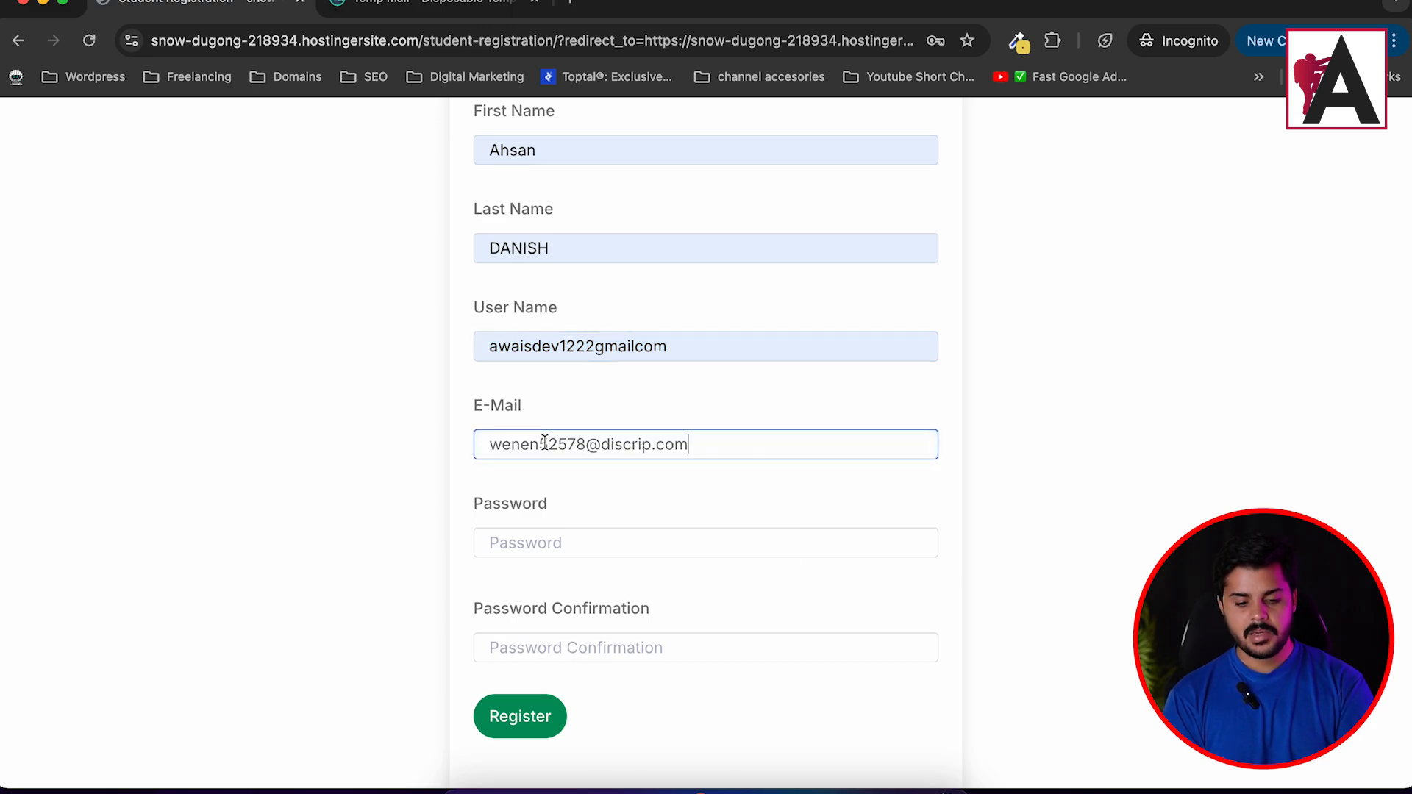
pyautogui.click(580, 542)
pyautogui.write('1234')
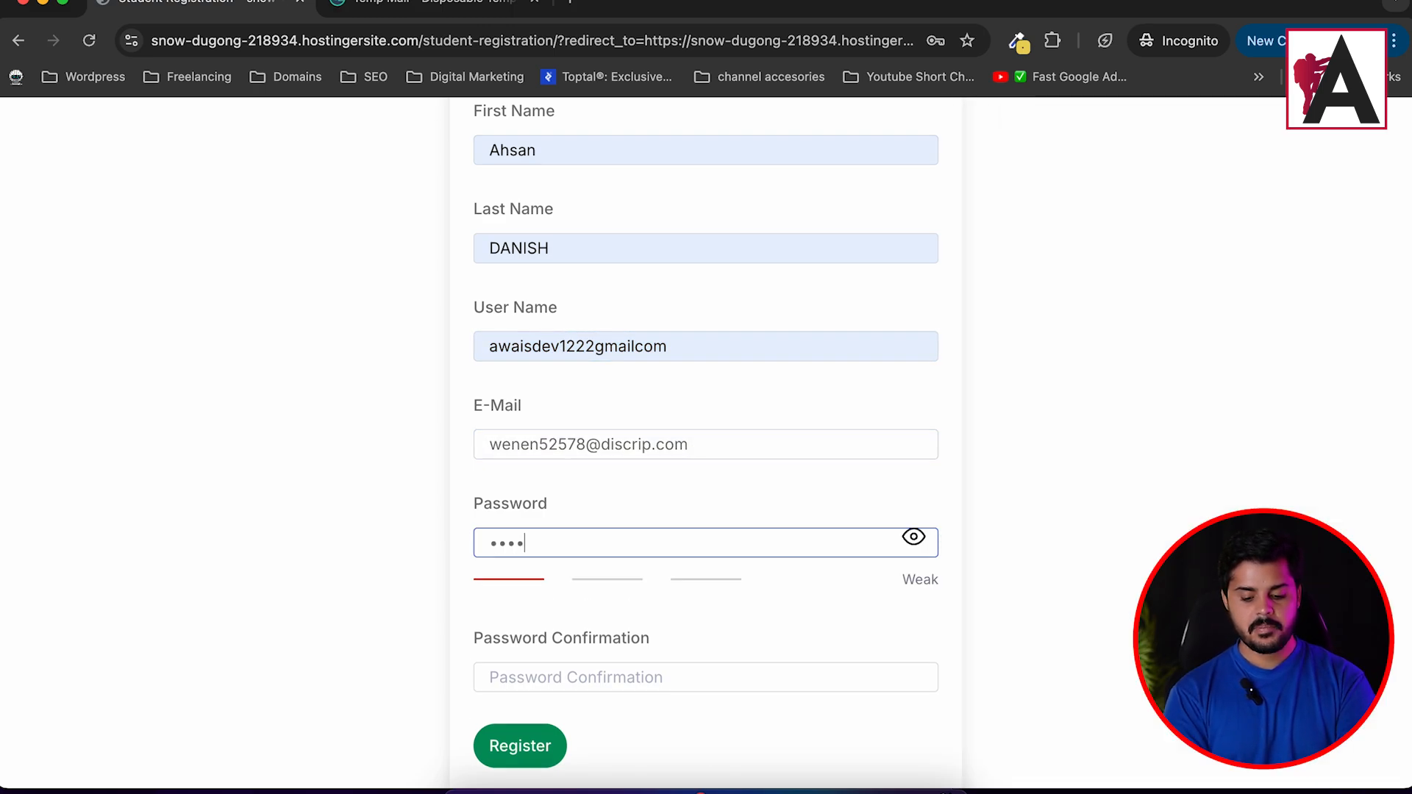
pyautogui.write('567')
pyautogui.press('Tab')
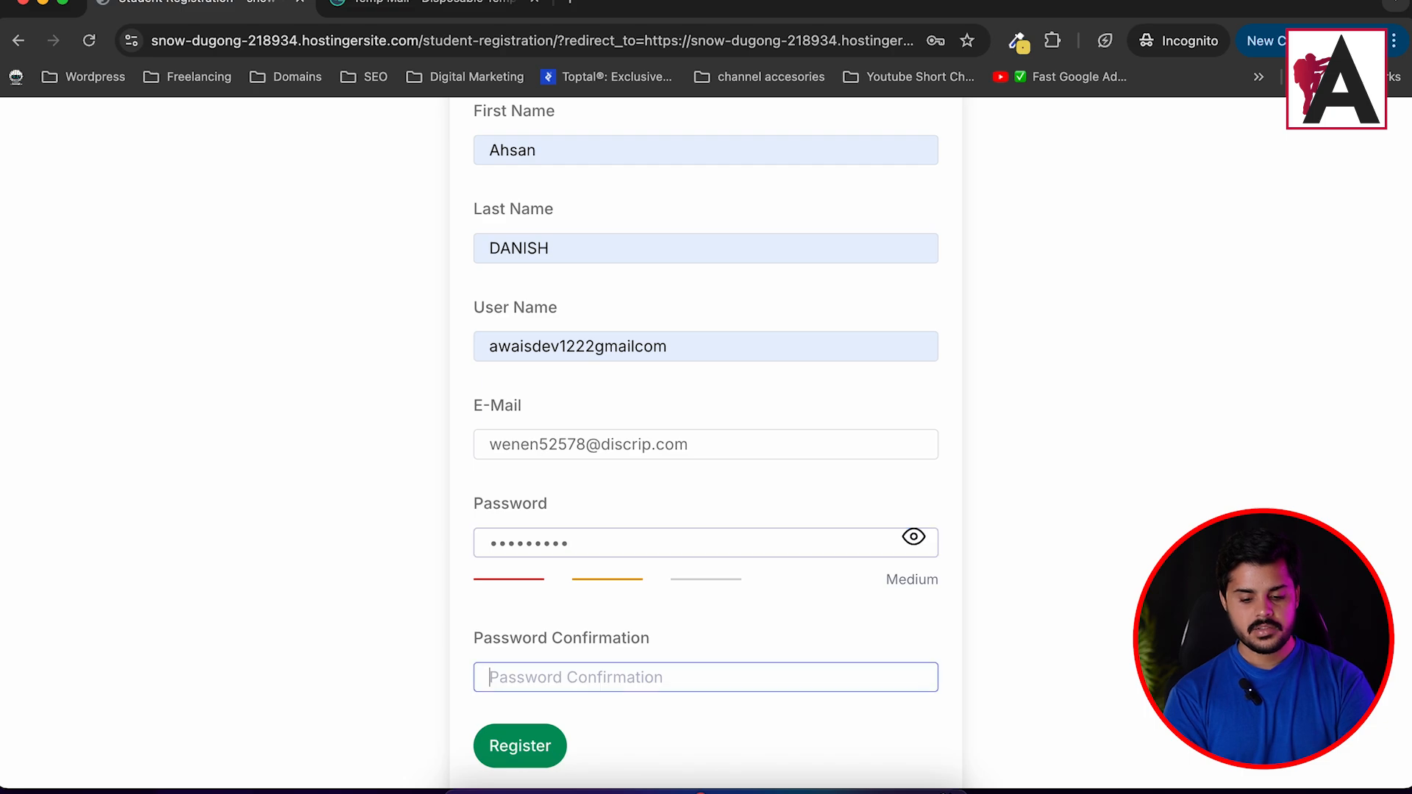
pyautogui.write('12')
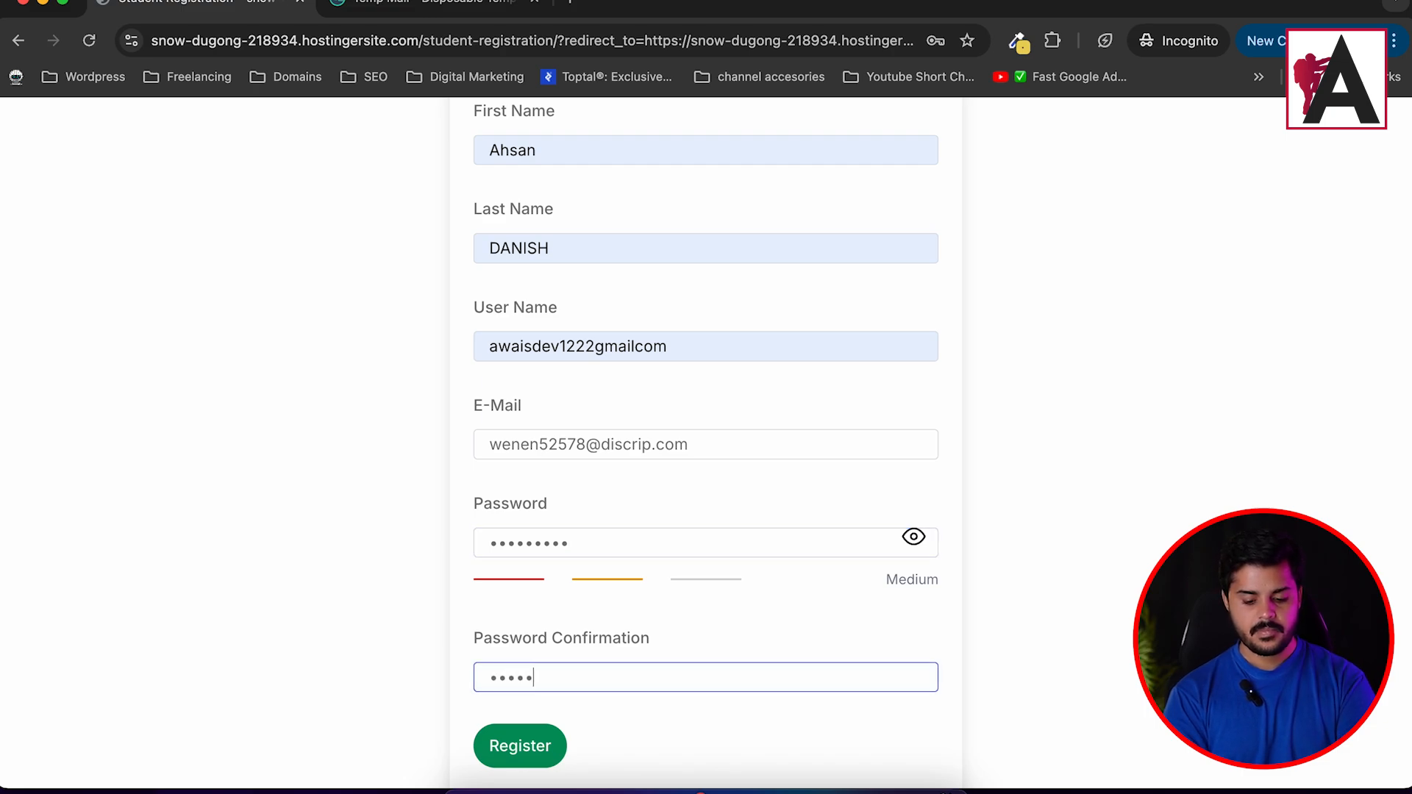
pyautogui.click(518, 754)
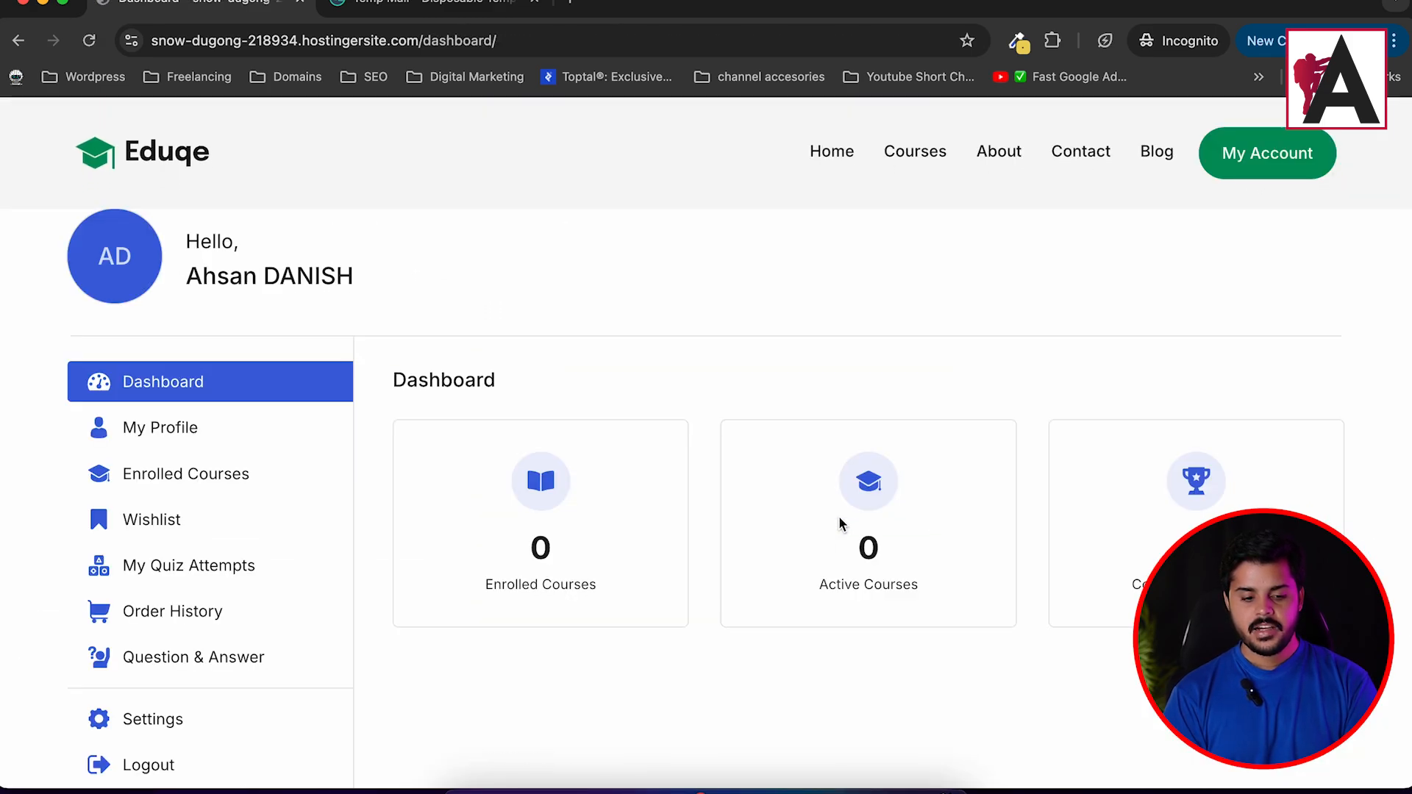
# Scroll the new student's dashboard to confirm My Account in the header, then minimise the window.
pyautogui.scroll(-8, 415, 385)
pyautogui.scroll(8, 415, 386)
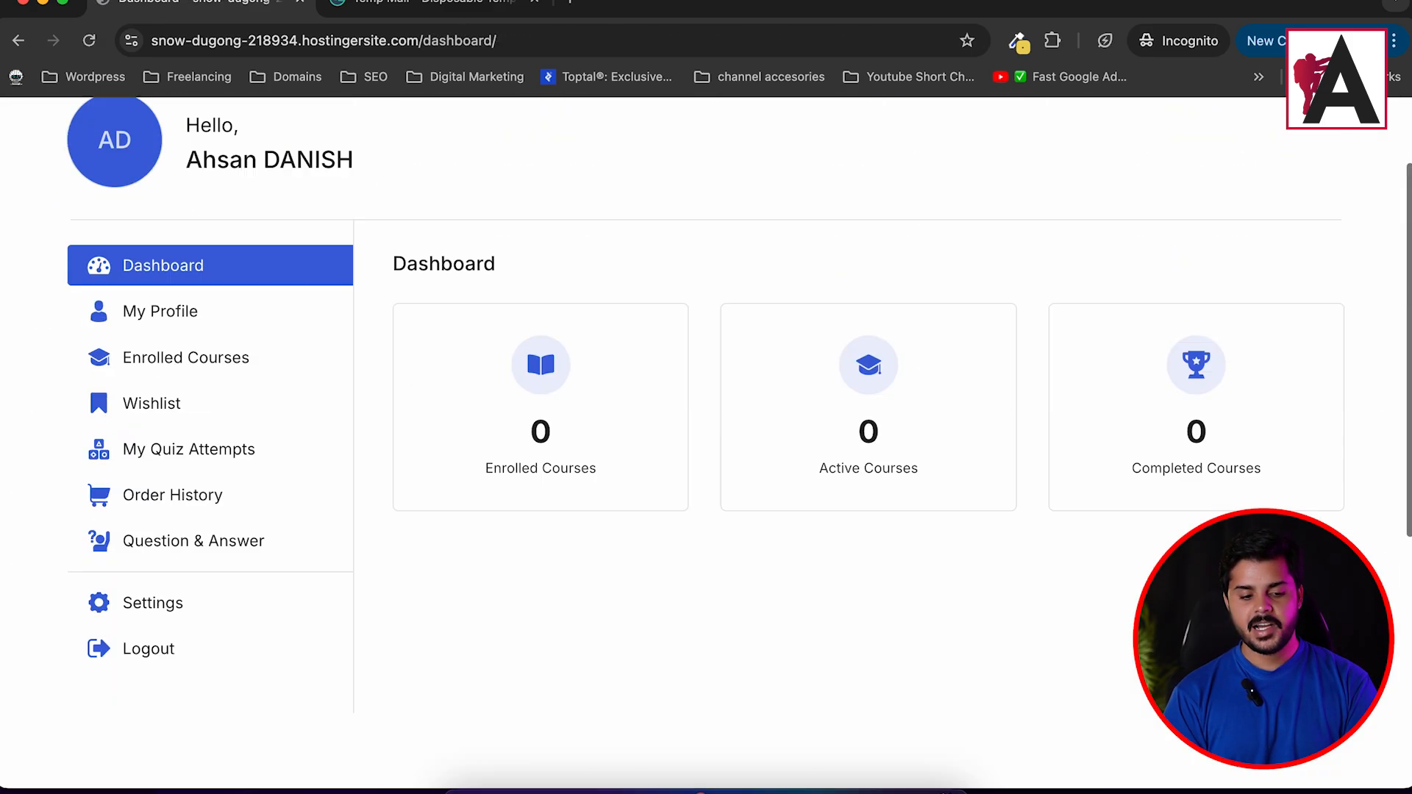
pyautogui.scroll(-2, 415, 389)
pyautogui.scroll(2, 287, 294)
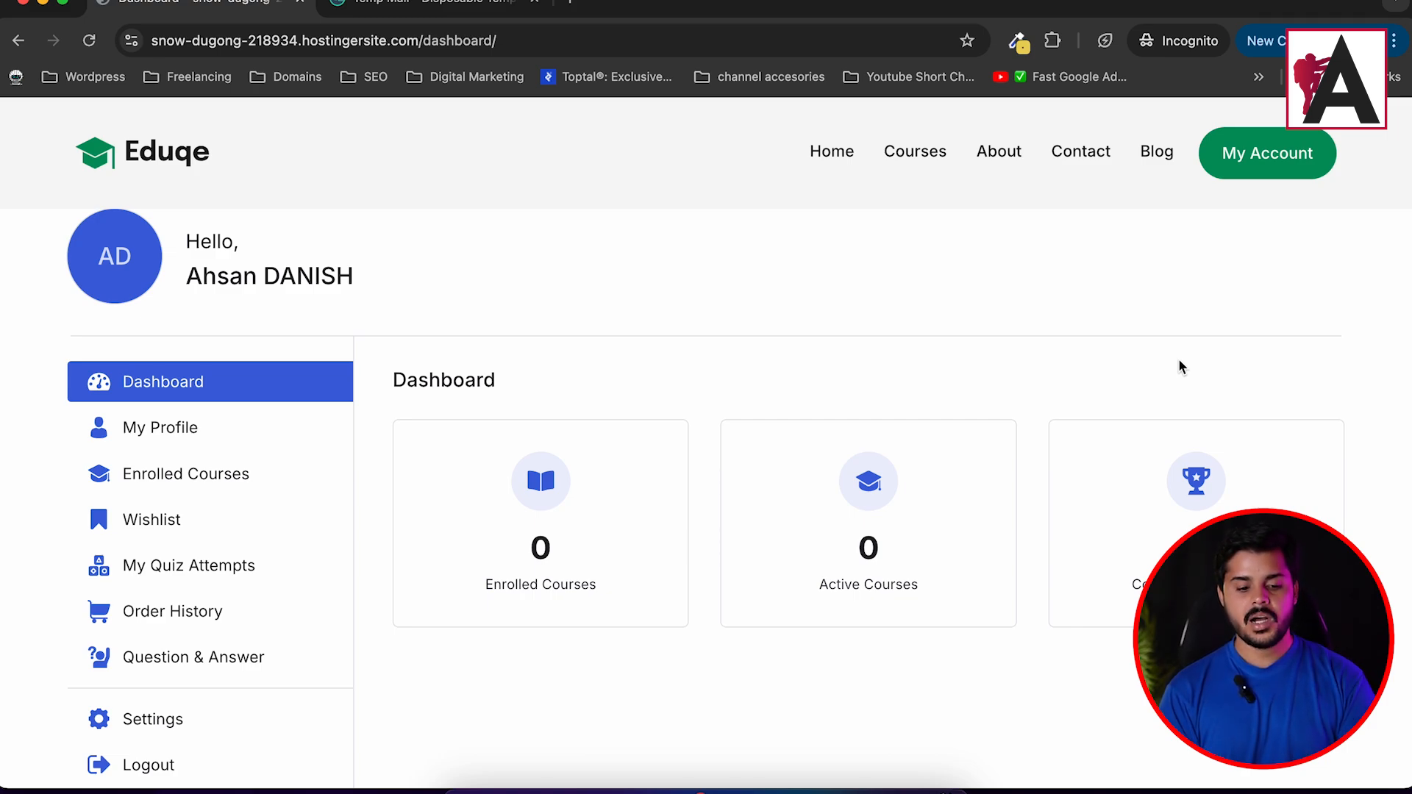
pyautogui.click(46, 6)
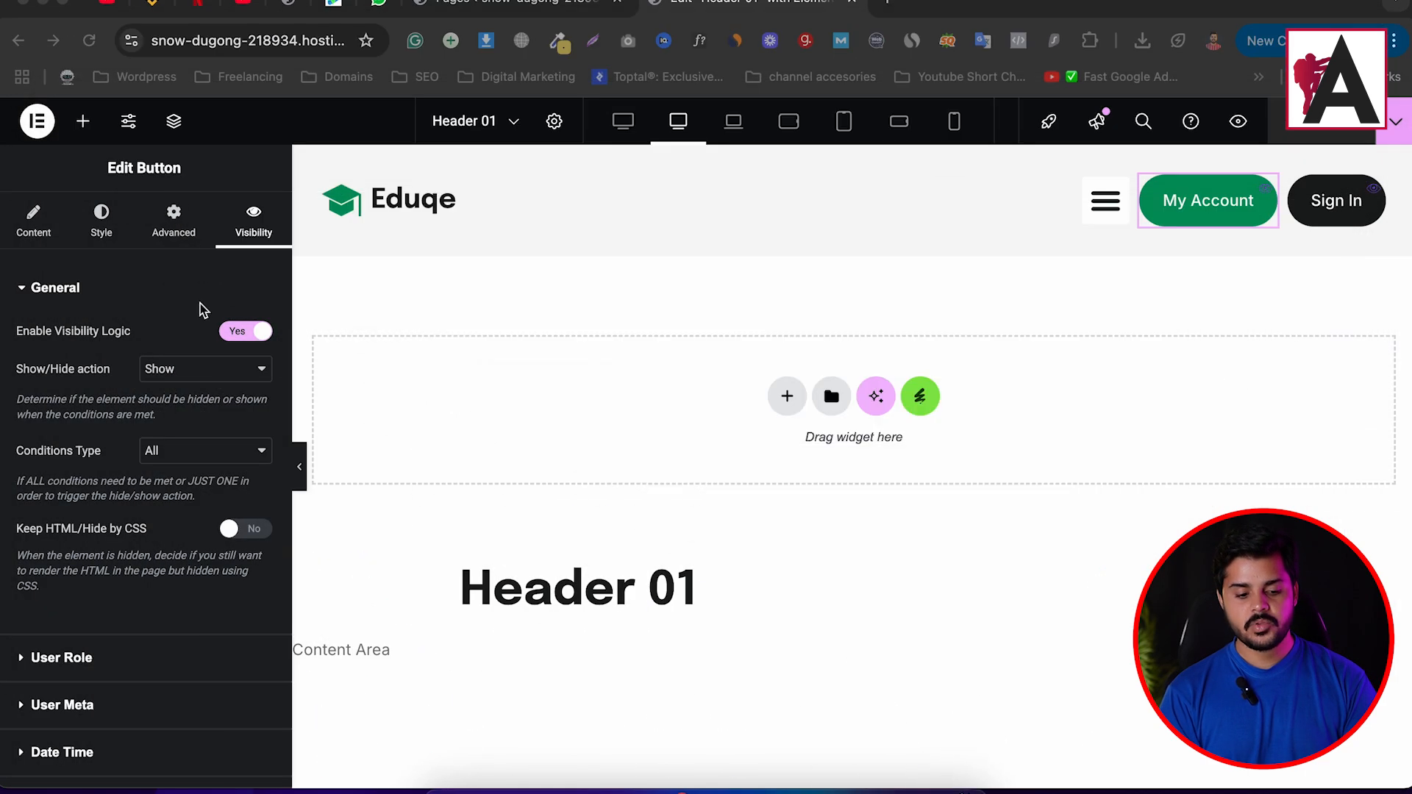
# From the WordPress Pages tab, open Tutor LMS Settings in the admin sidebar.
pyautogui.click(551, 2)
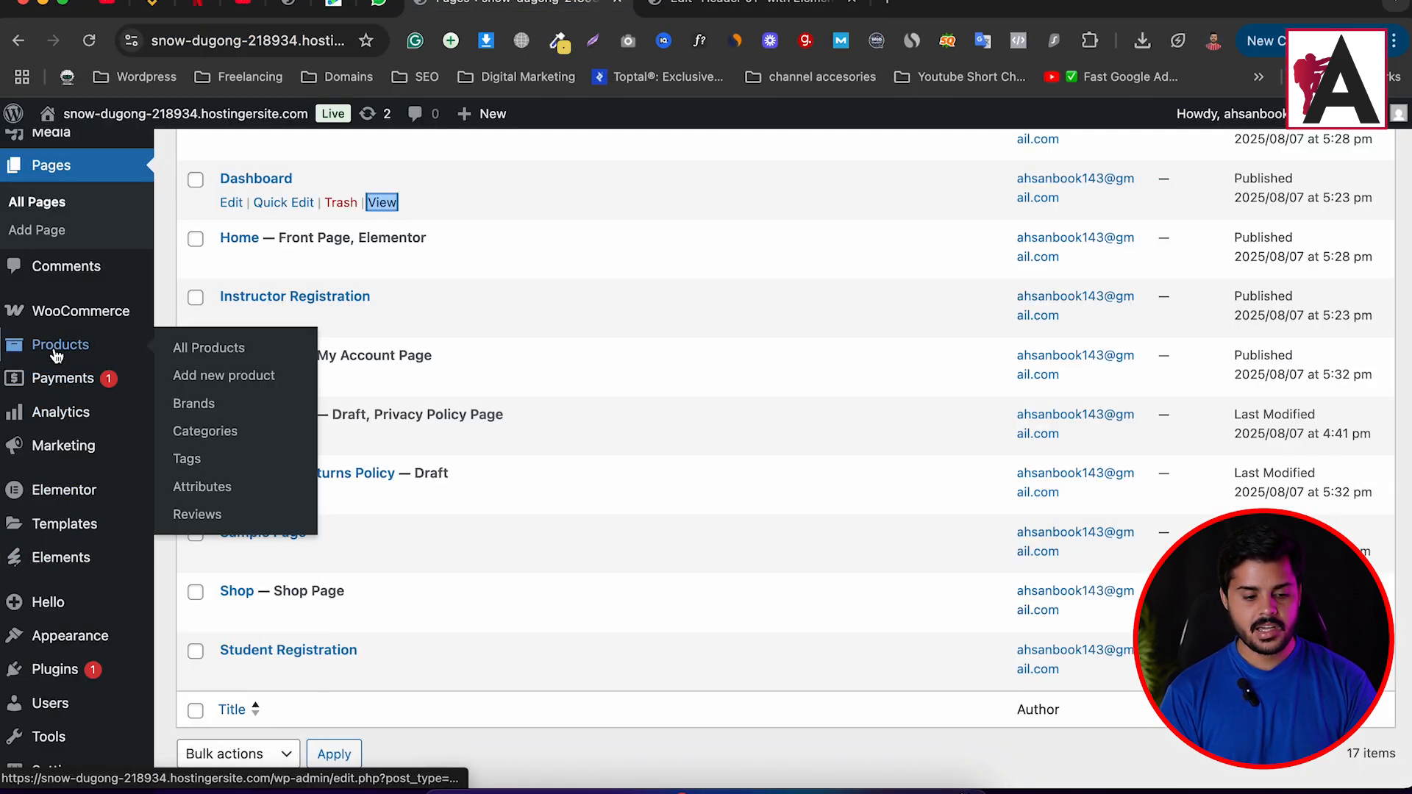
pyautogui.scroll(3, 54, 353)
pyautogui.moveTo(53, 202)
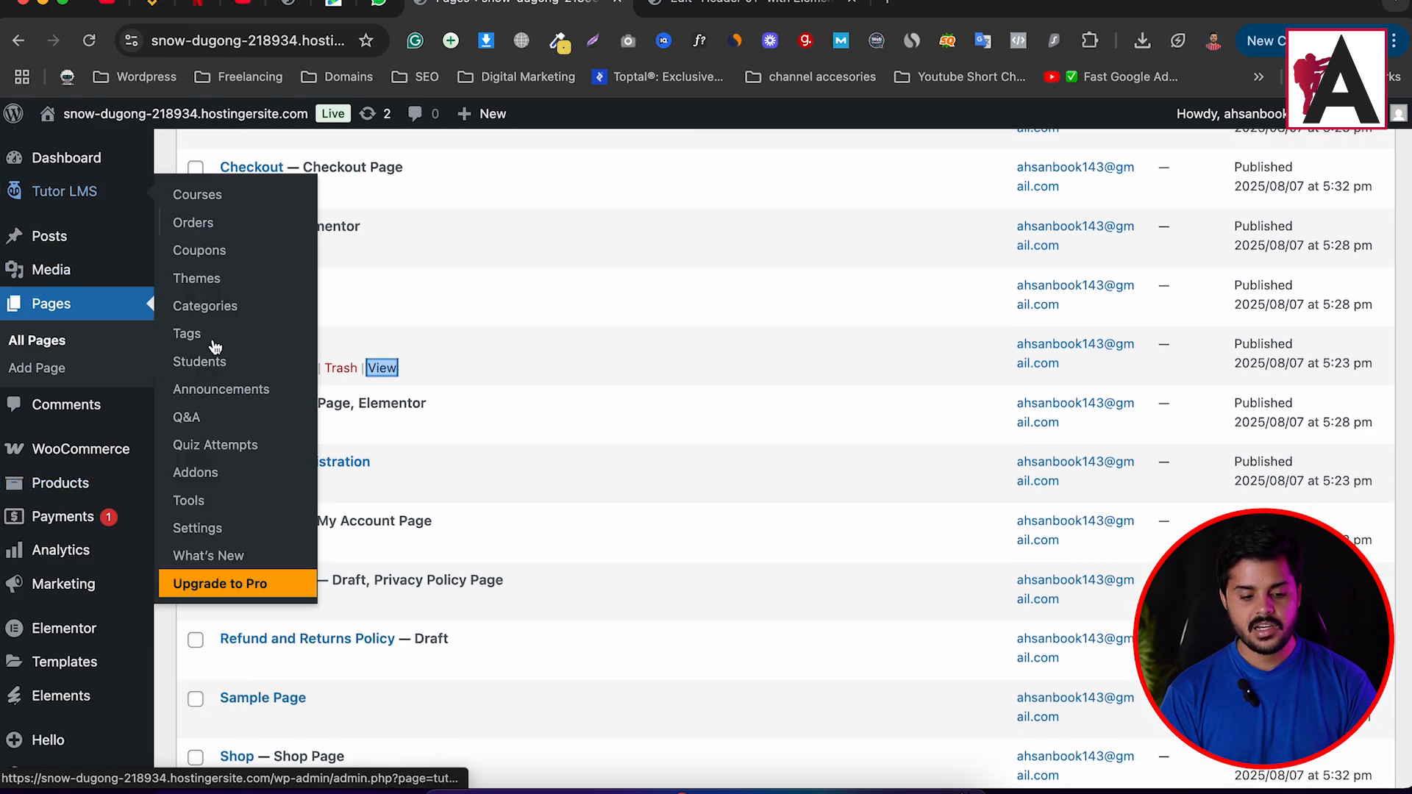
pyautogui.click(212, 530)
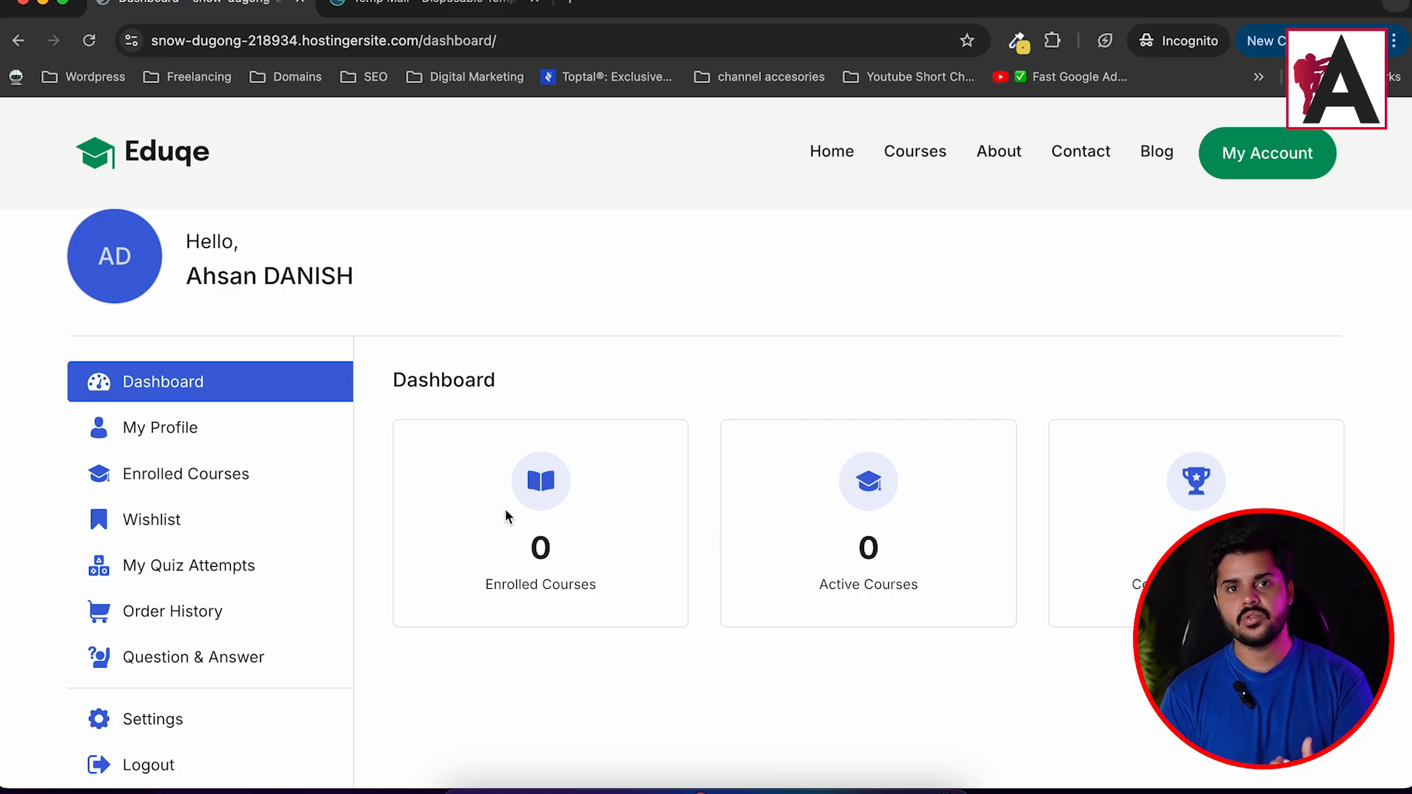
# Reload the registration page to see 'You are already logged in', then log out via My Account.
pyautogui.scroll(-5, 505, 515)
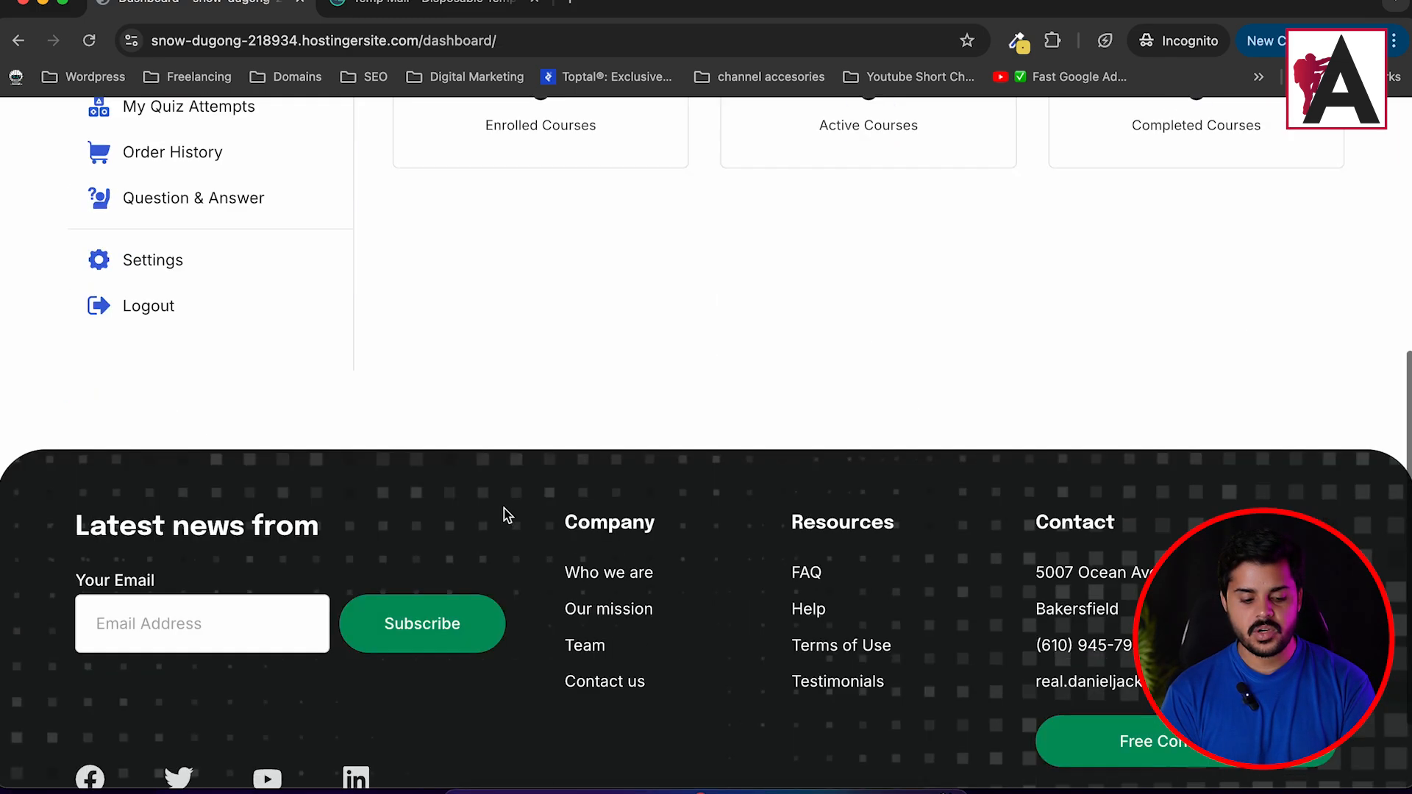
pyautogui.scroll(8, 504, 509)
pyautogui.press('super+r')
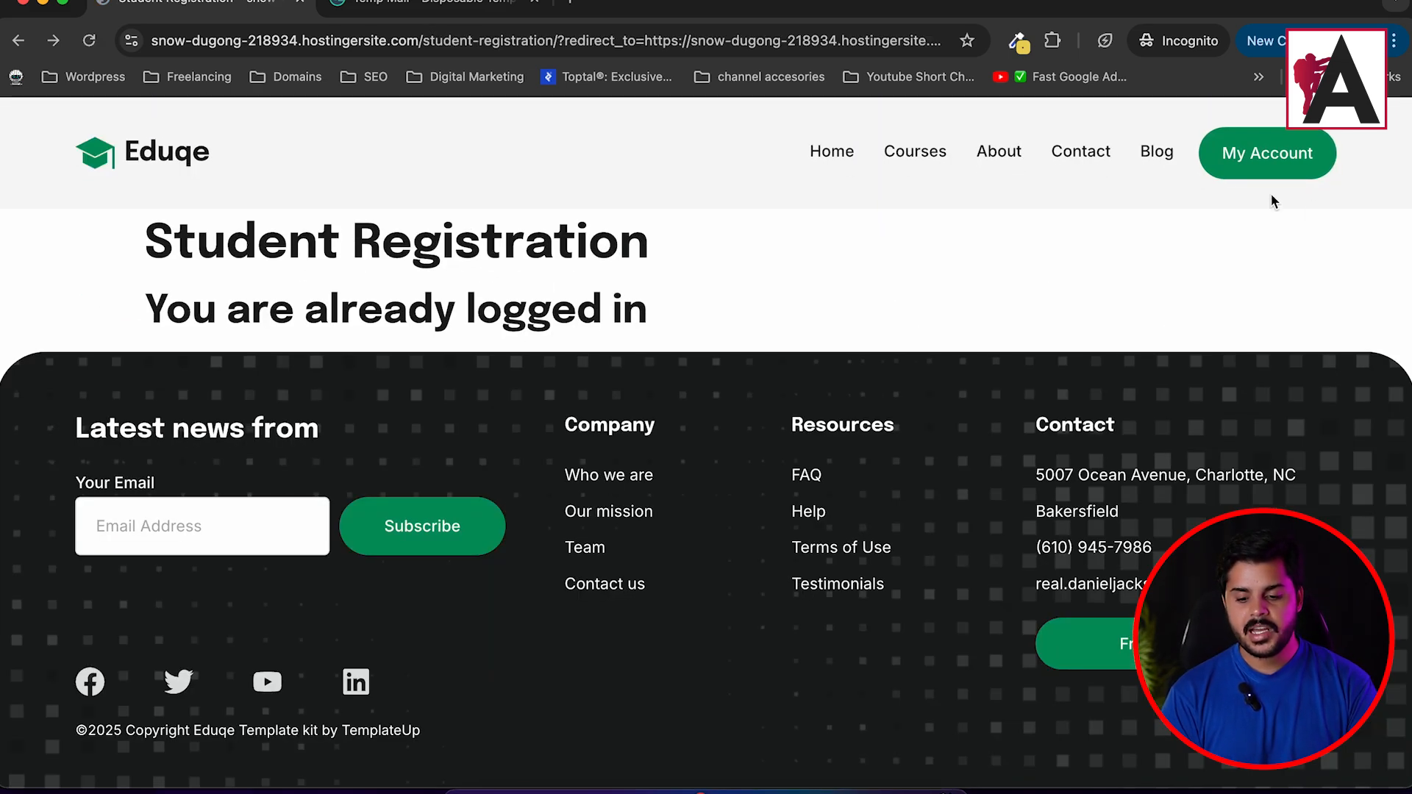
pyautogui.click(1266, 159)
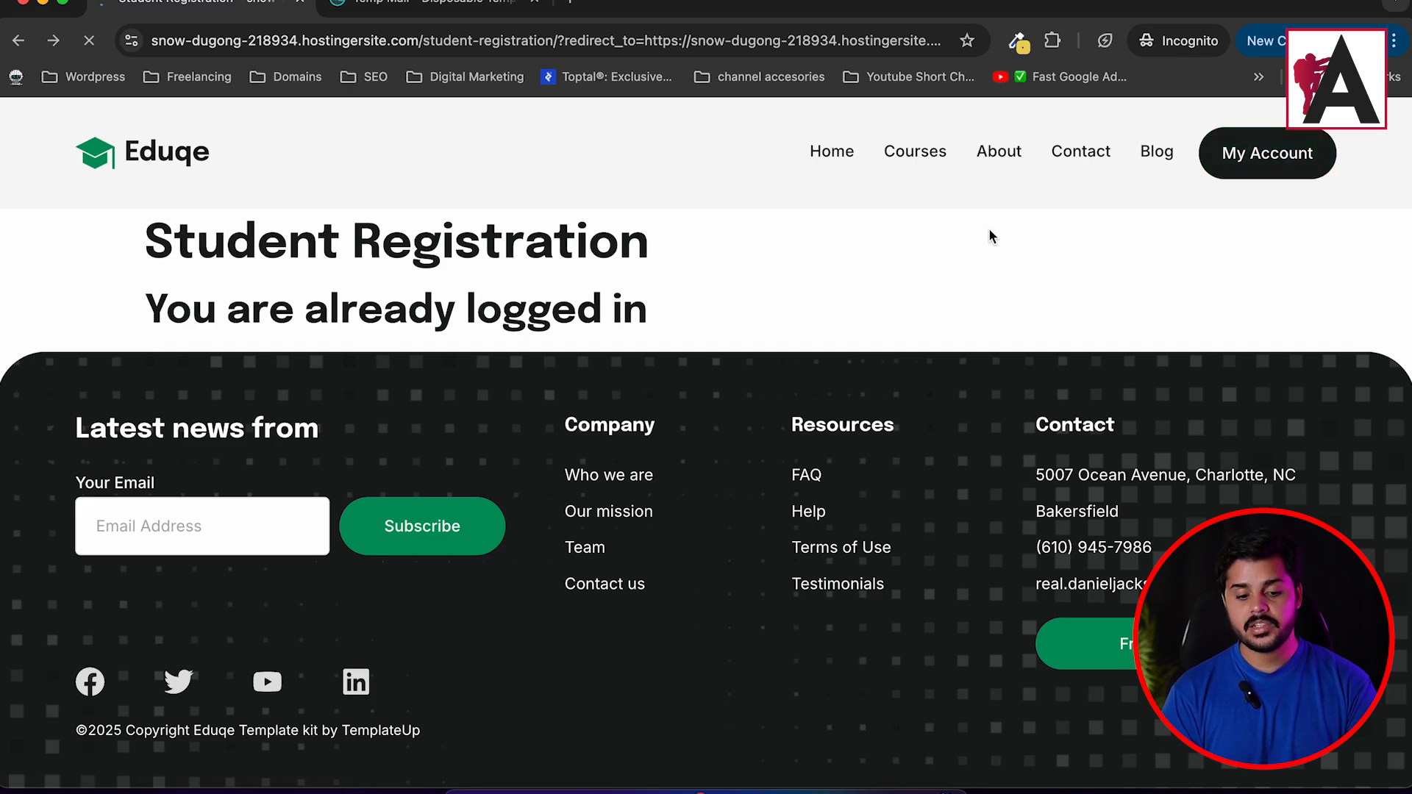
pyautogui.scroll(-8, 718, 343)
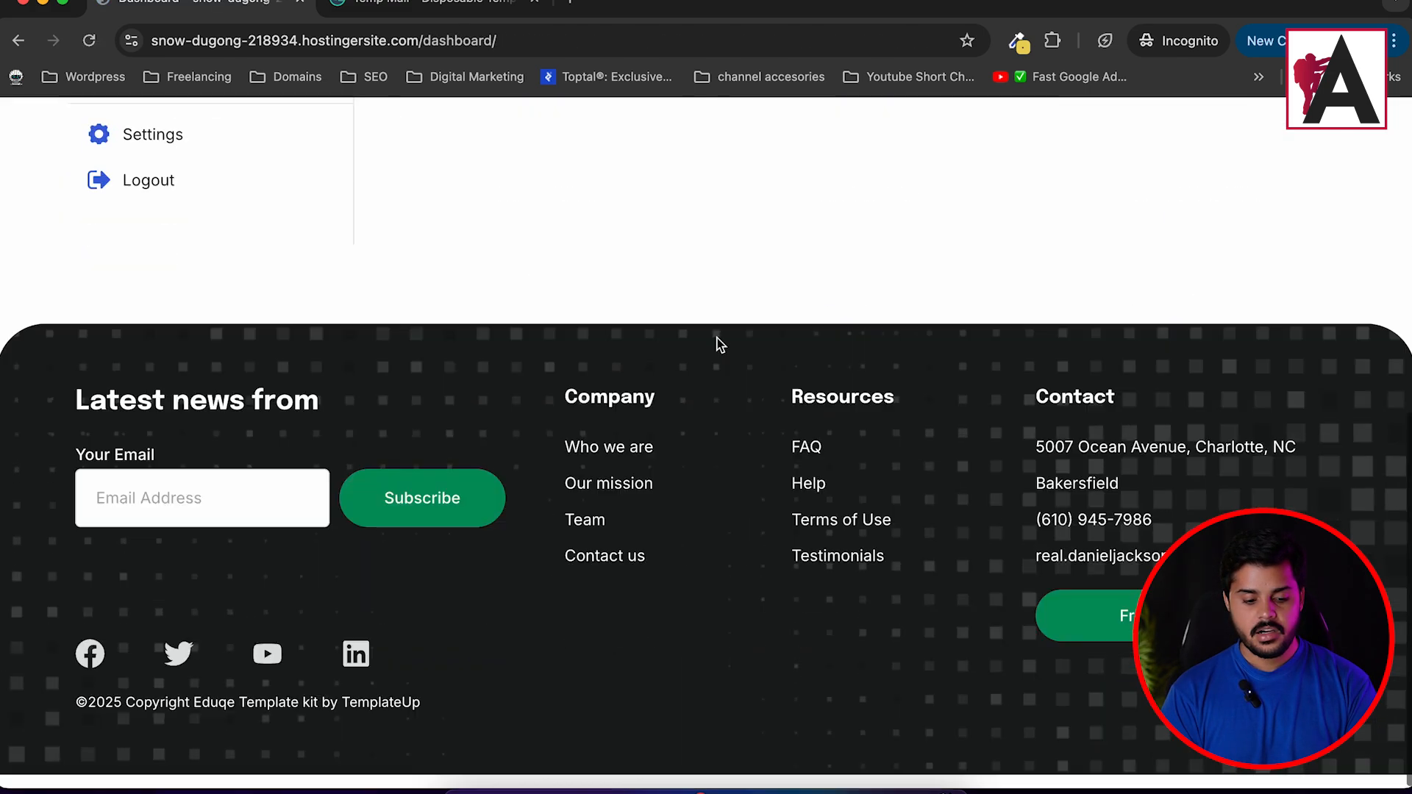
pyautogui.click(151, 212)
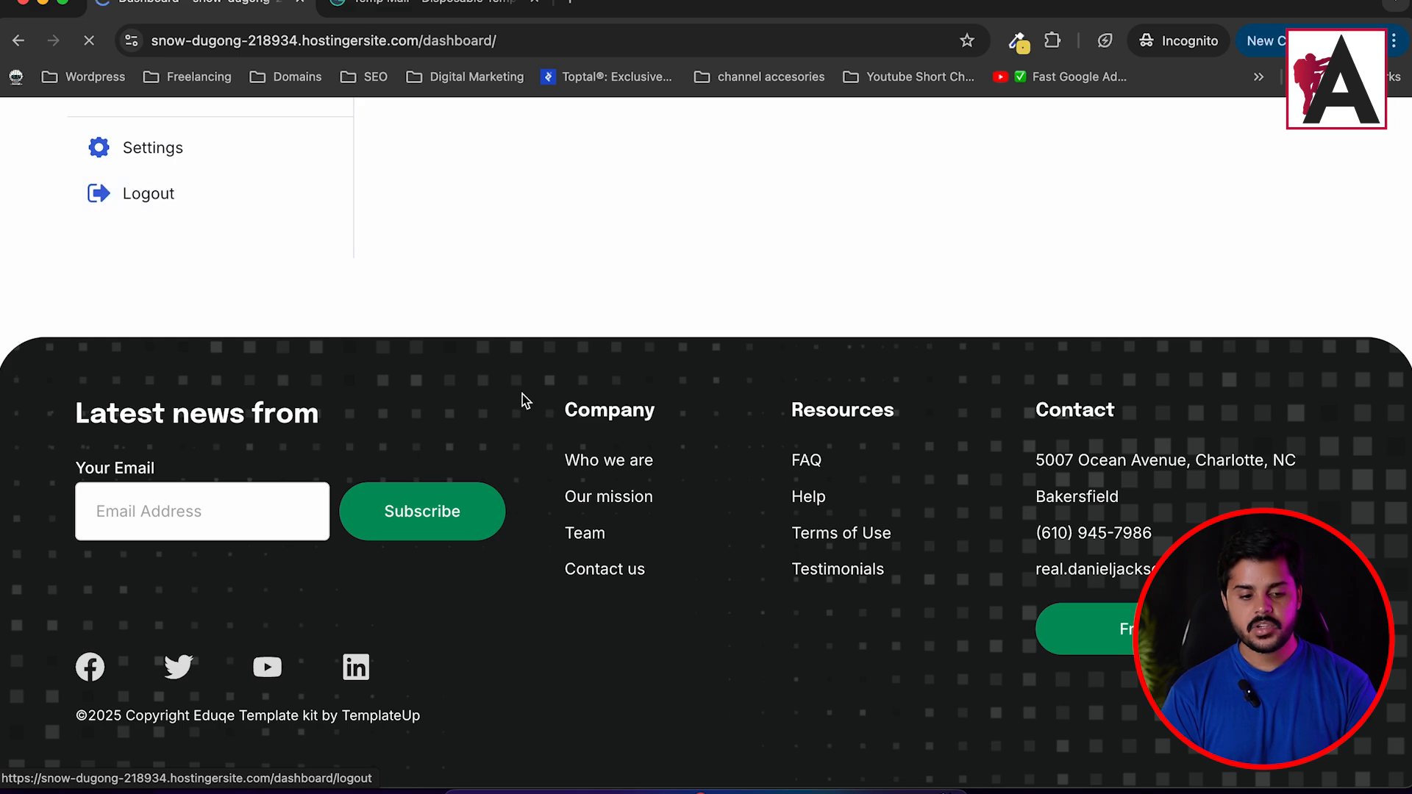